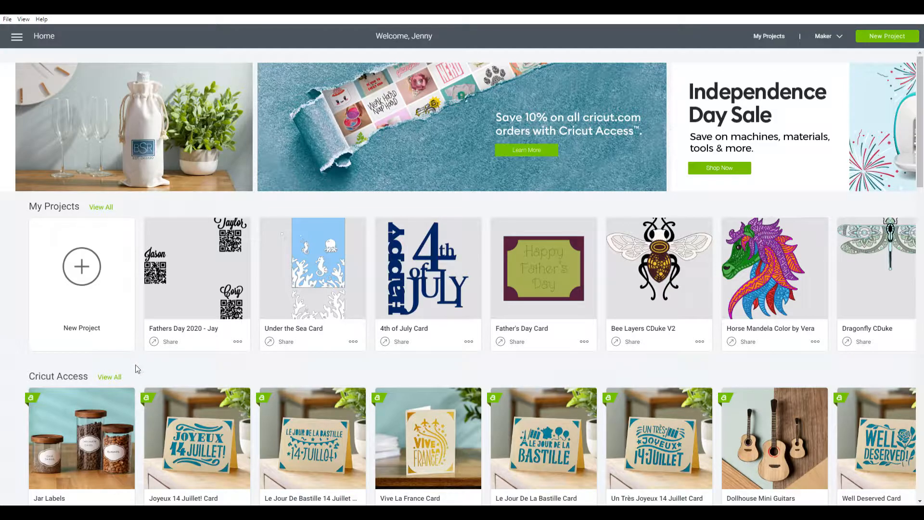
Step: Start a new project, add the text "hello", and move it to the upper middle of the canvas
left_click(89, 284)
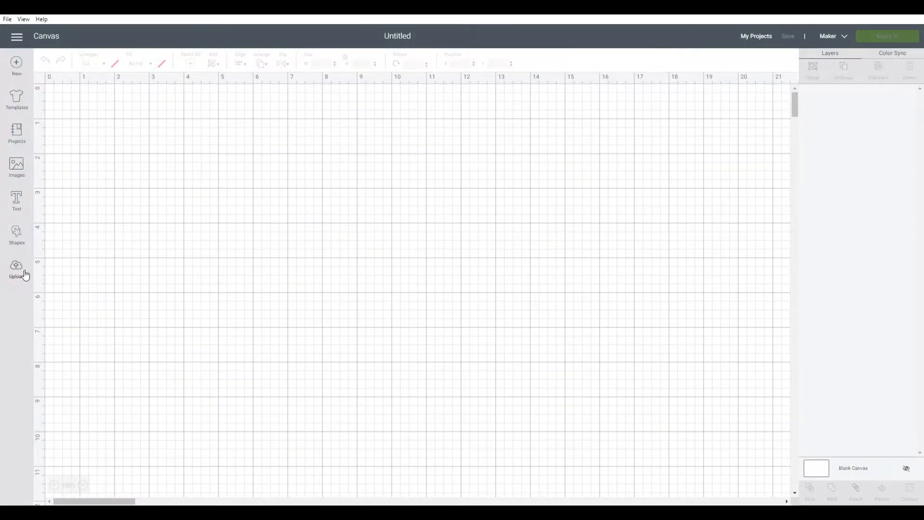
left_click(22, 203)
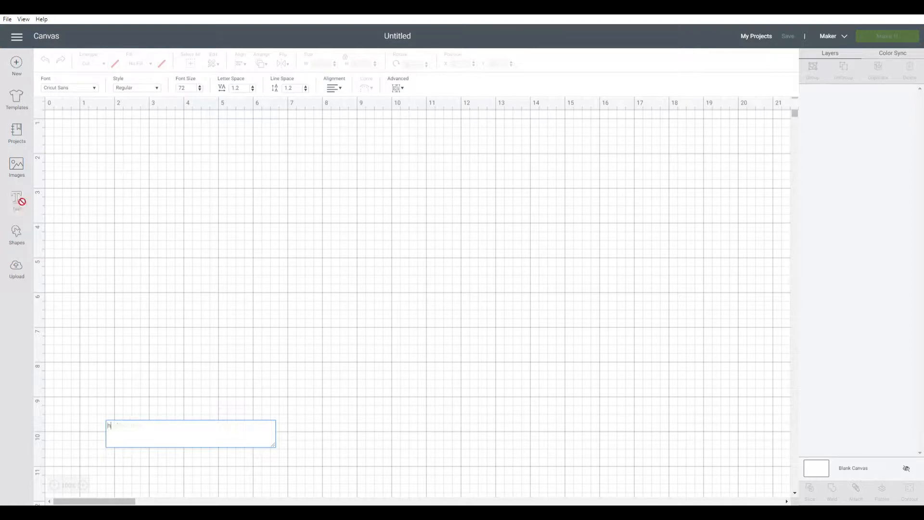
type("hello")
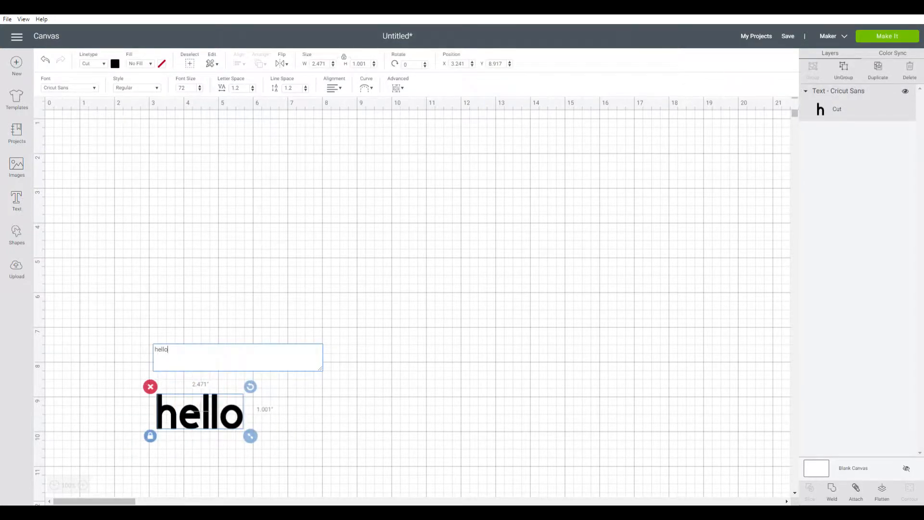
left_click_drag(232, 394, 457, 182)
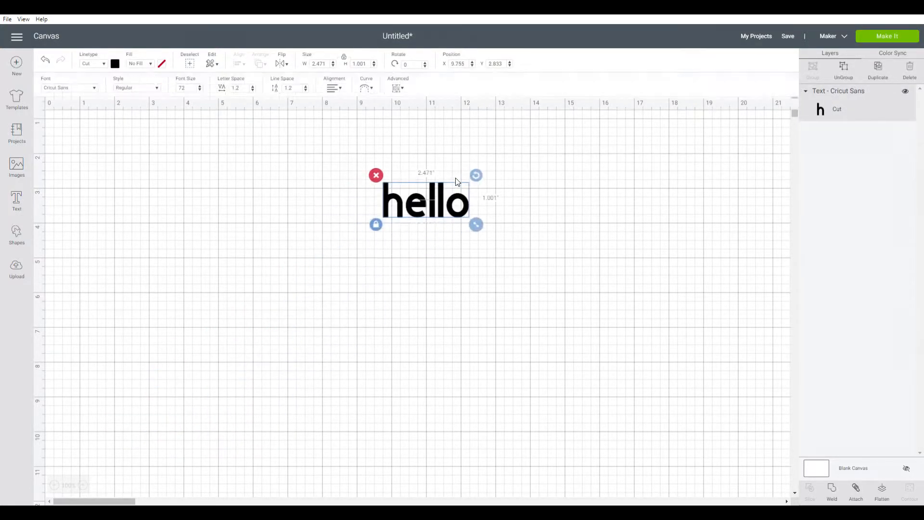
Step: Restrict the font list to system fonts and set the hello text's font to Edwardian Script ITC
left_click(95, 88)
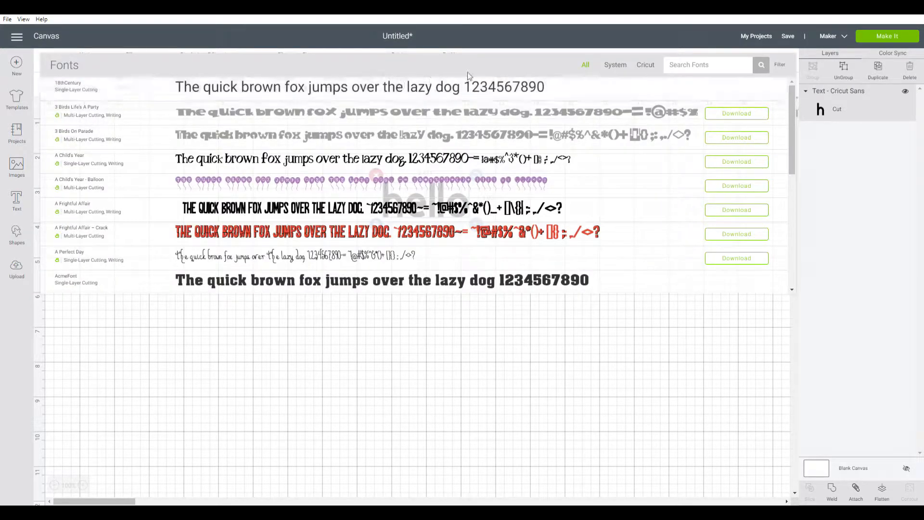
left_click(781, 66)
left_click(731, 89)
left_click(620, 67)
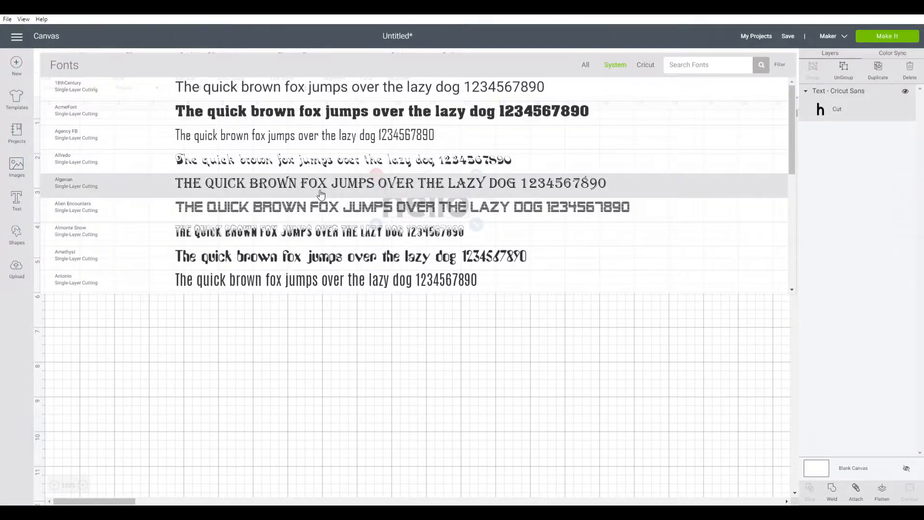
scroll(321, 193, "down", 10)
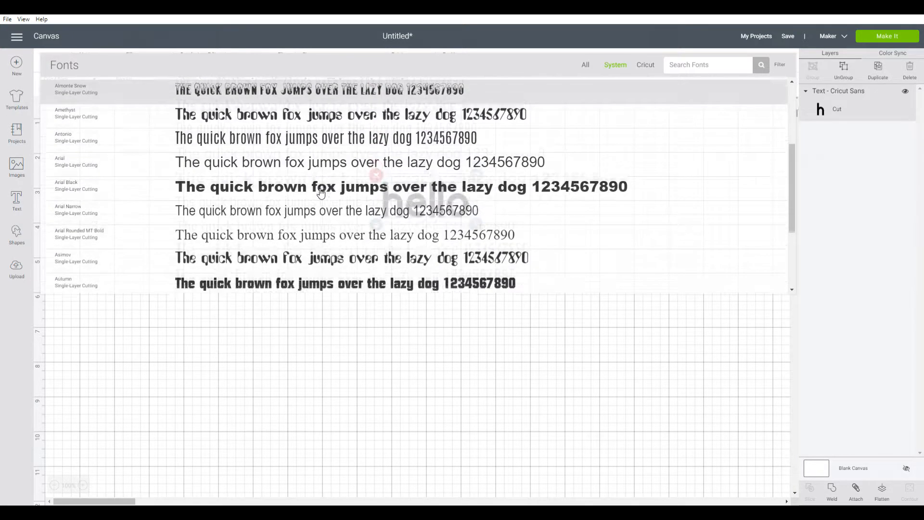
scroll(321, 193, "down", 10)
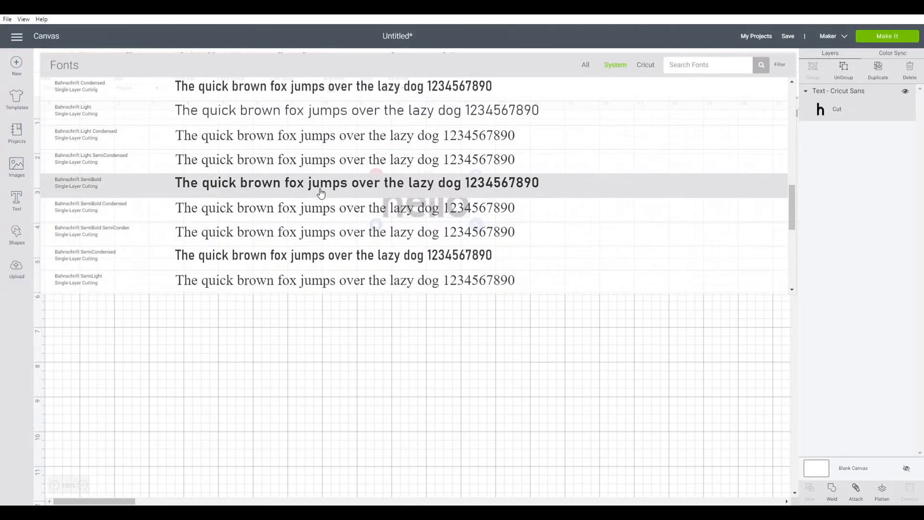
scroll(321, 192, "down", 5)
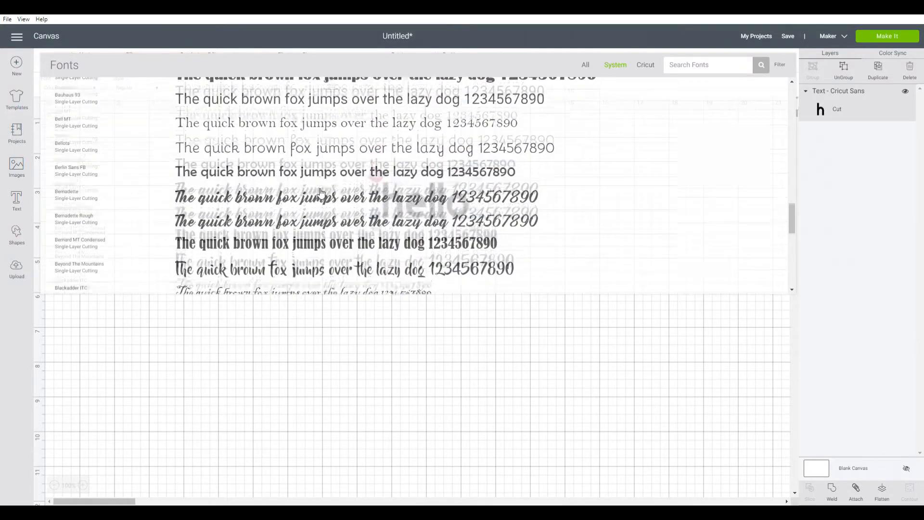
scroll(321, 192, "down", 5)
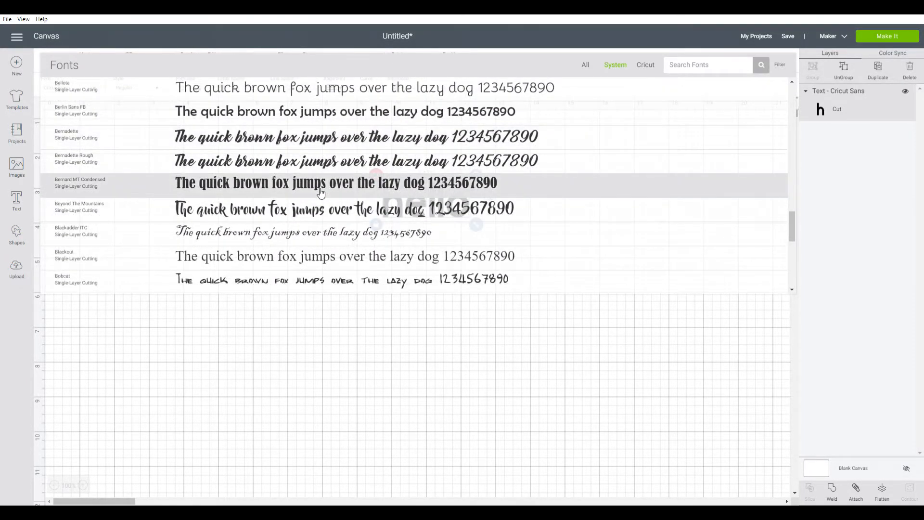
scroll(321, 194, "down", 5)
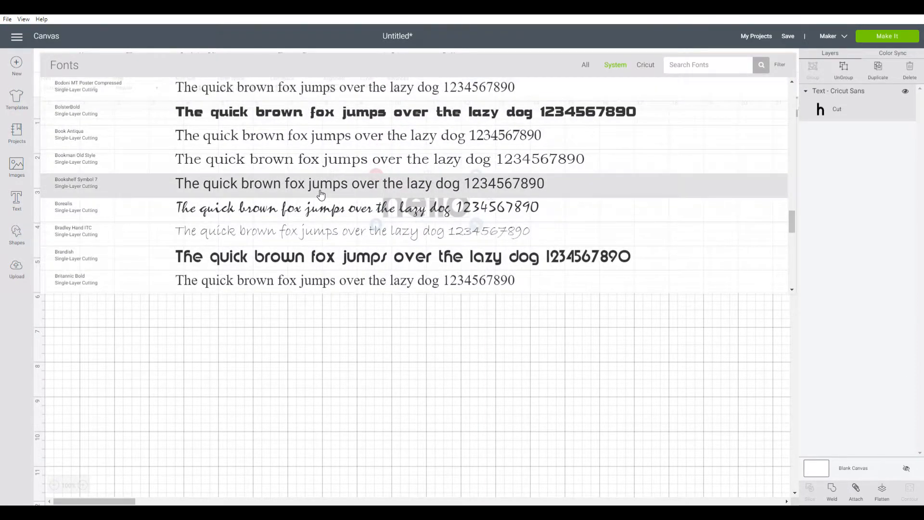
scroll(321, 194, "down", 3)
scroll(321, 194, "down", 5)
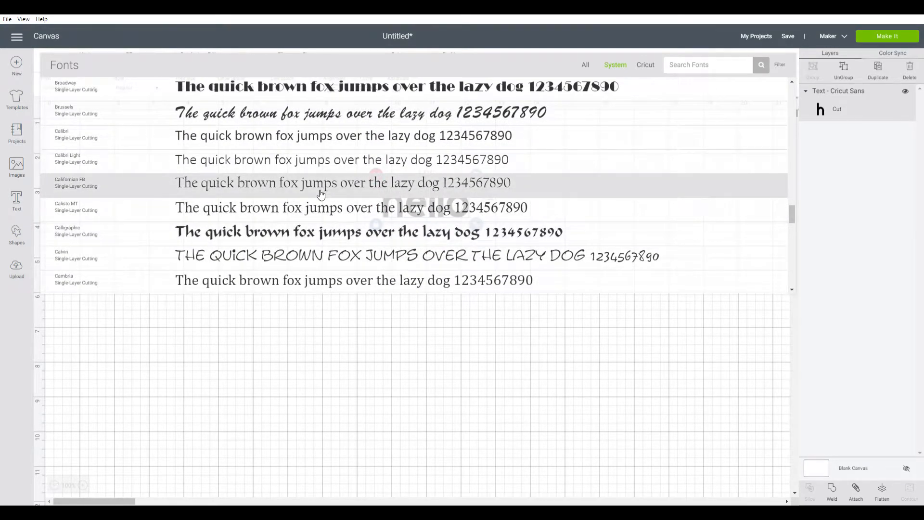
scroll(321, 194, "down", 2)
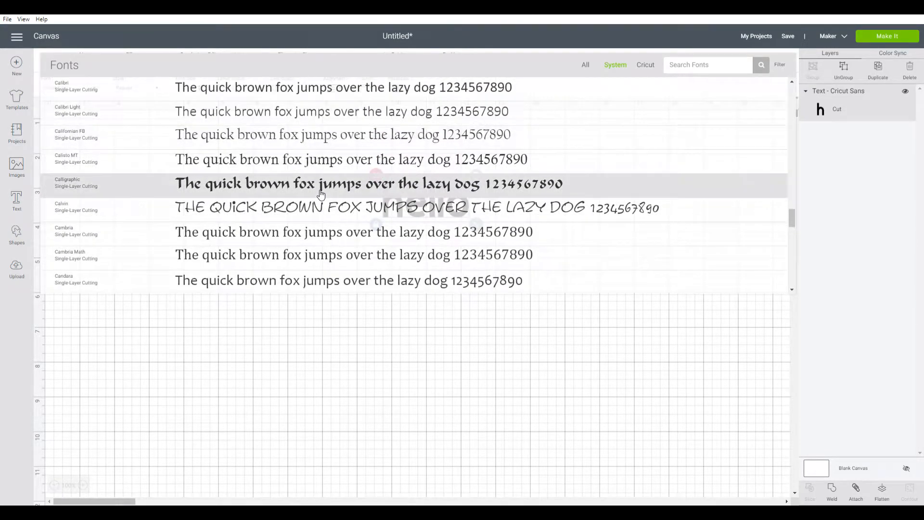
scroll(321, 194, "down", 9)
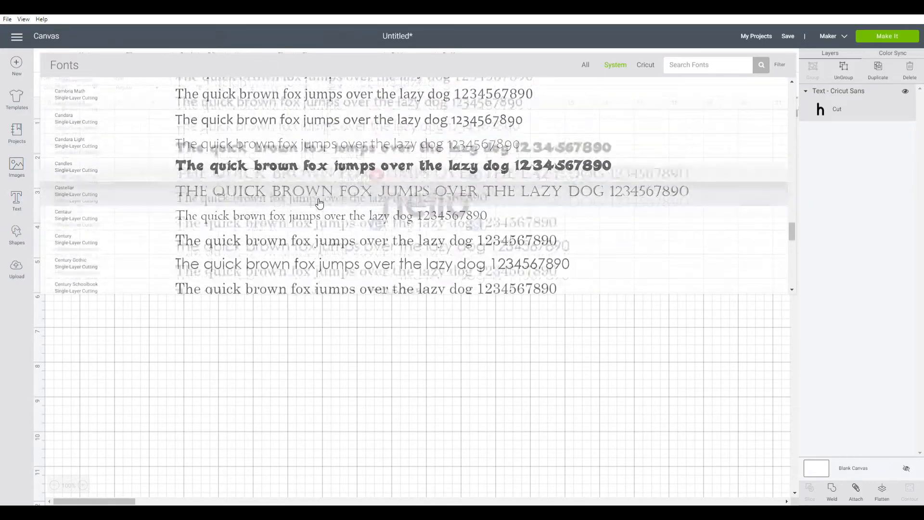
scroll(320, 202, "down", 12)
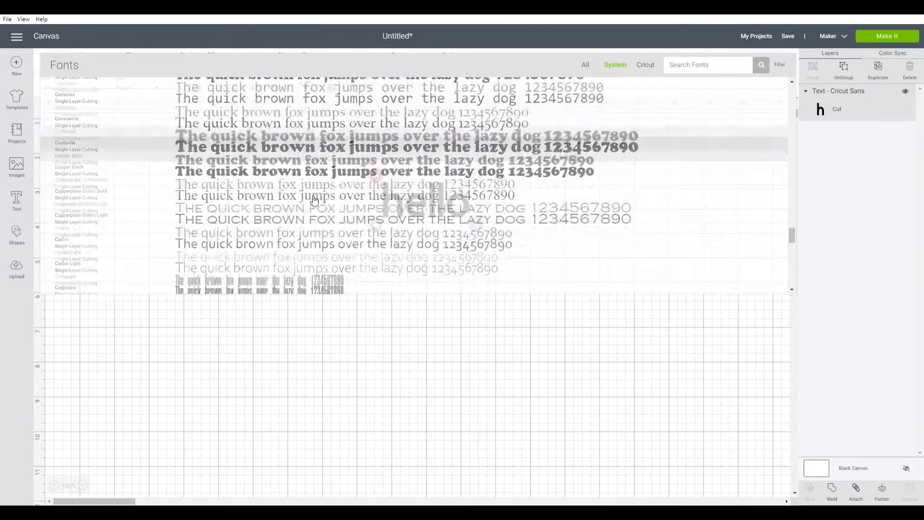
scroll(314, 200, "down", 10)
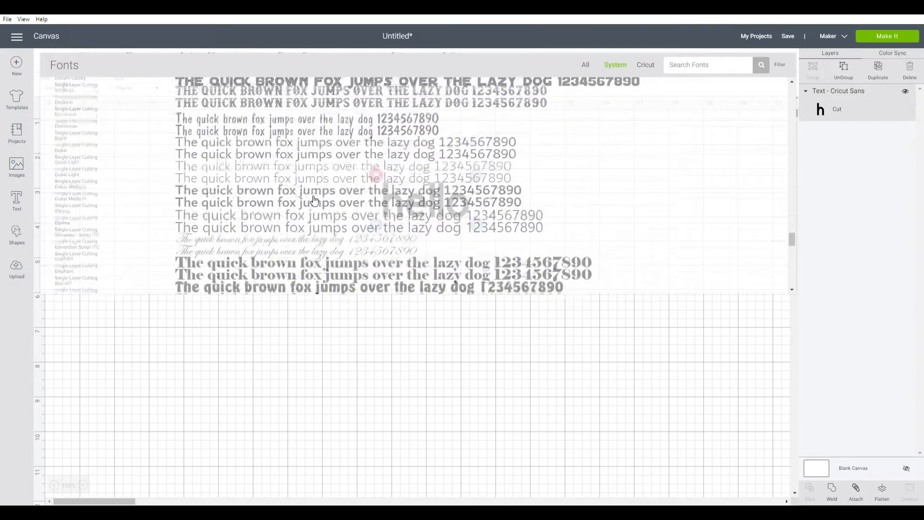
left_click(276, 239)
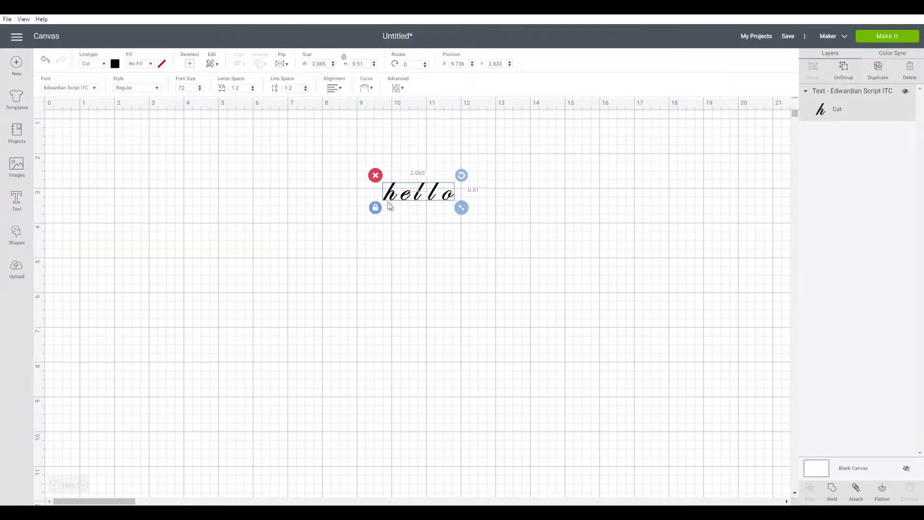
Step: Make the hello text bold and enlarge it to about 11.64 by 2.96 inches near the canvas's upper edge
left_click(159, 91)
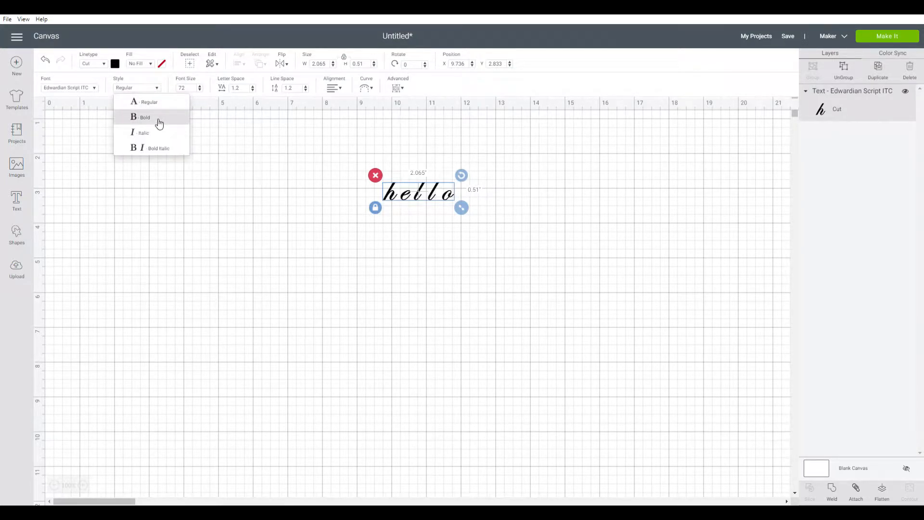
left_click(159, 121)
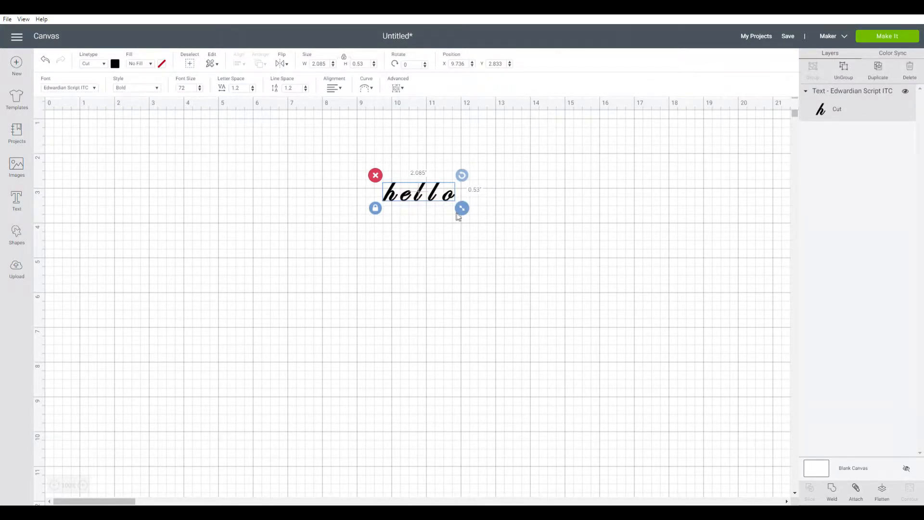
left_click_drag(461, 215, 654, 281)
left_click_drag(635, 233, 642, 301)
left_click_drag(606, 275, 555, 239)
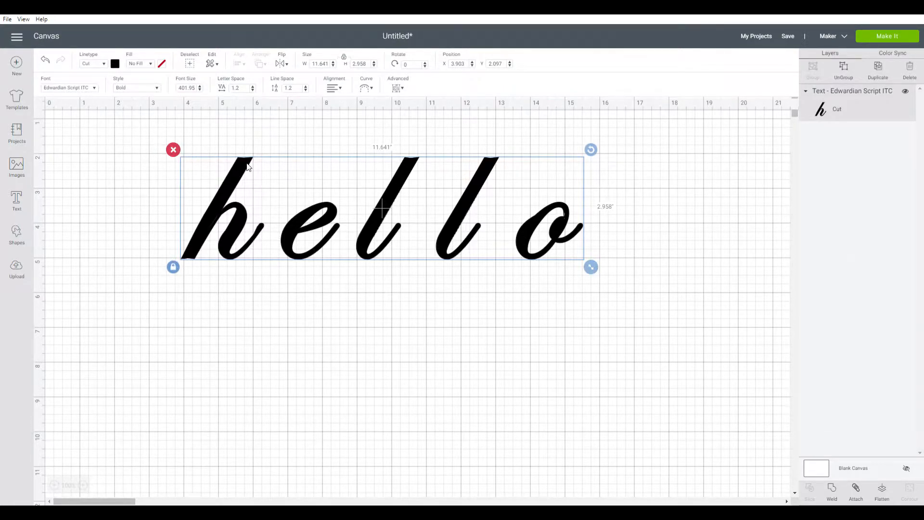
Step: Reduce the hello text's letter spacing to -0.4
left_click(257, 90)
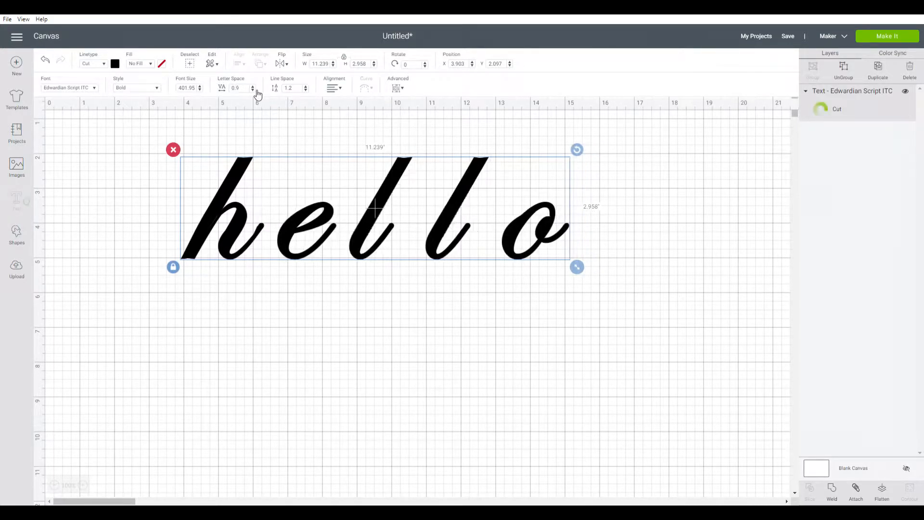
left_click(257, 90)
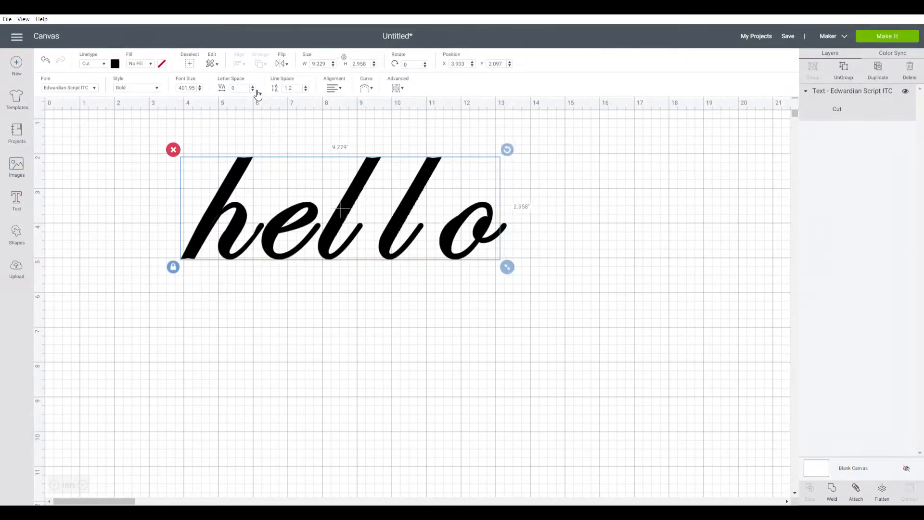
left_click(257, 90)
left_click(256, 90)
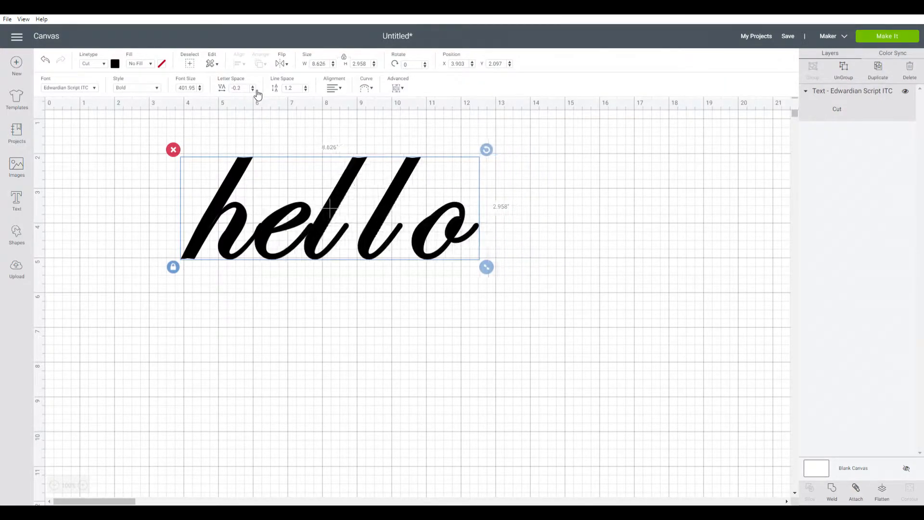
left_click(256, 91)
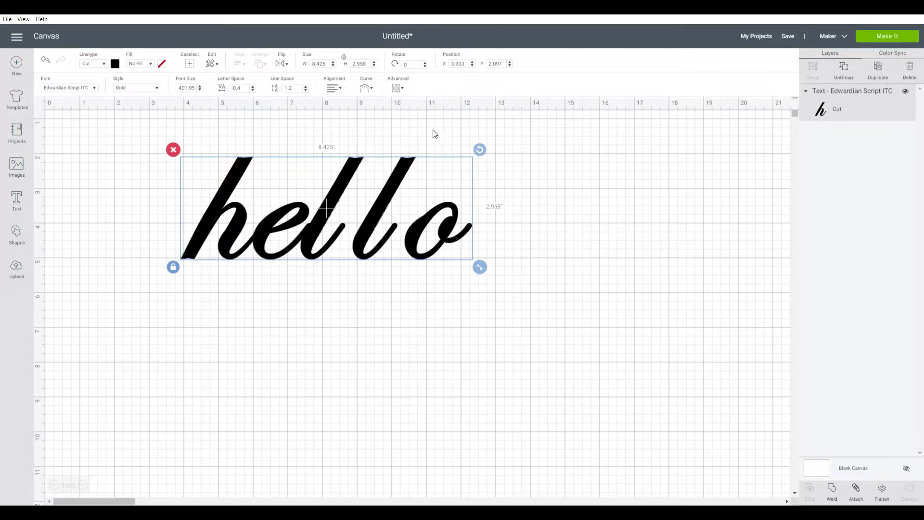
Step: Ungroup the word into separate letters and shift the first l slightly left to X 7.274, joining the e
left_click(403, 89)
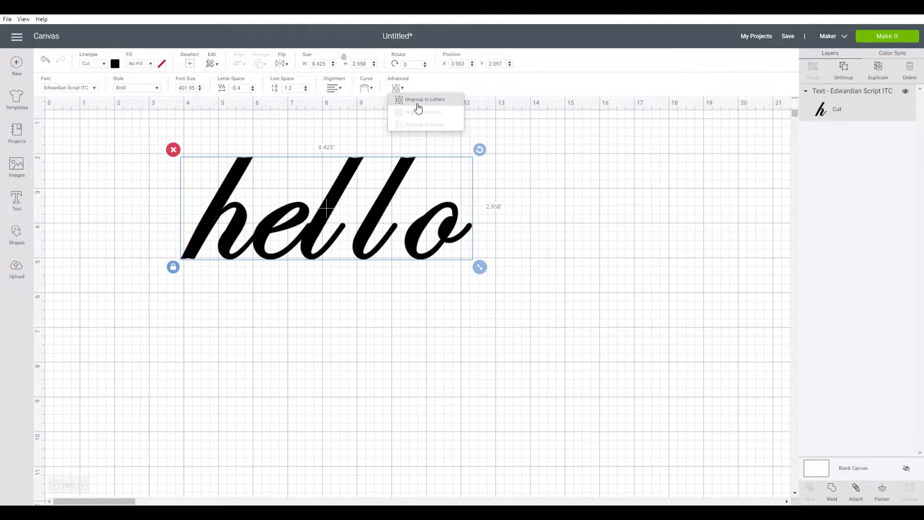
left_click(418, 107)
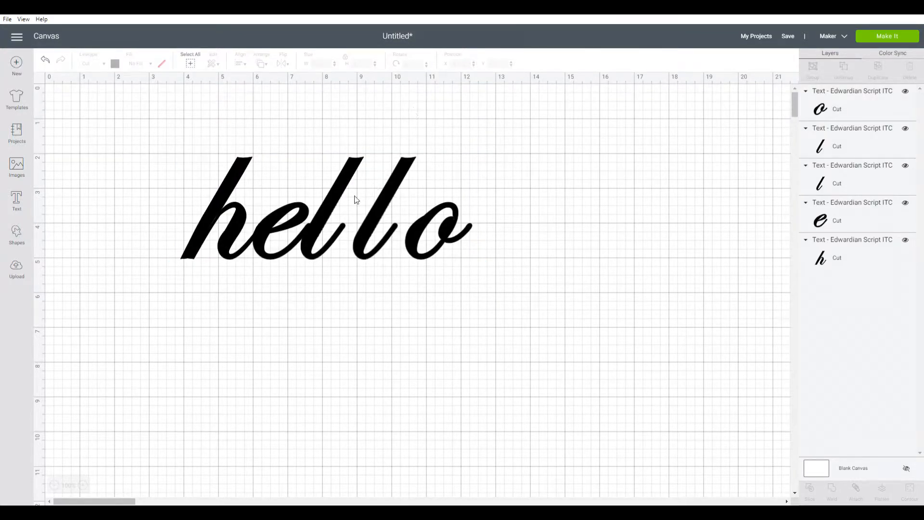
left_click(339, 206)
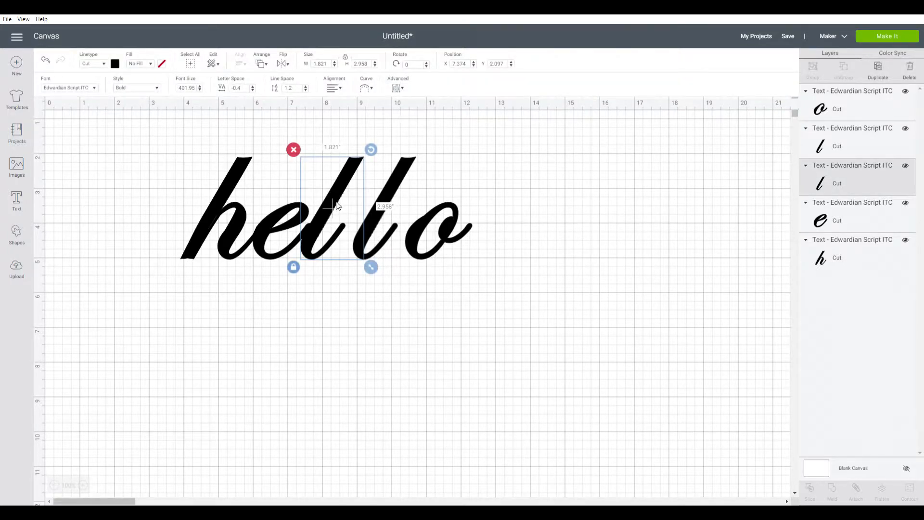
key("Left")
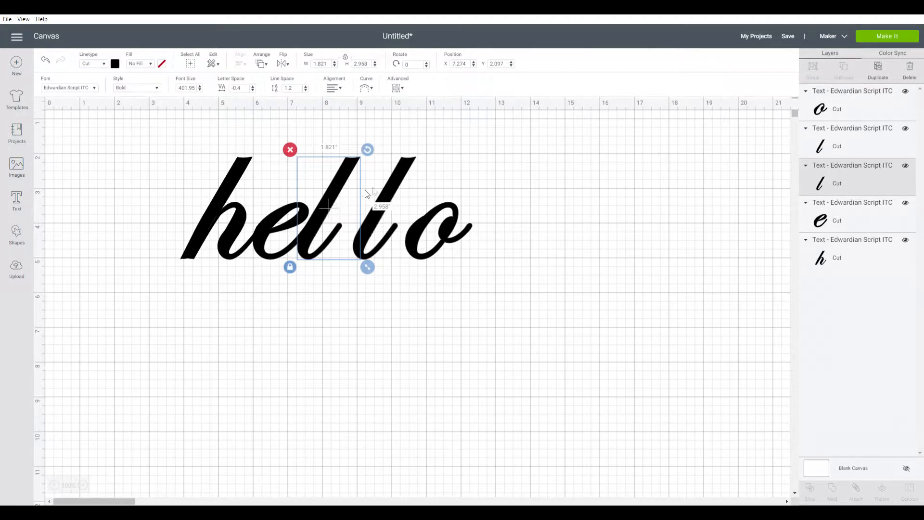
Step: Move the second l left to about X 8.1 so that it connects with the first l at the same height
left_click(386, 195)
mouse_move(385, 191)
left_mouse_down()
mouse_move(359, 193)
mouse_move(381, 193)
left_mouse_up()
left_click(381, 193)
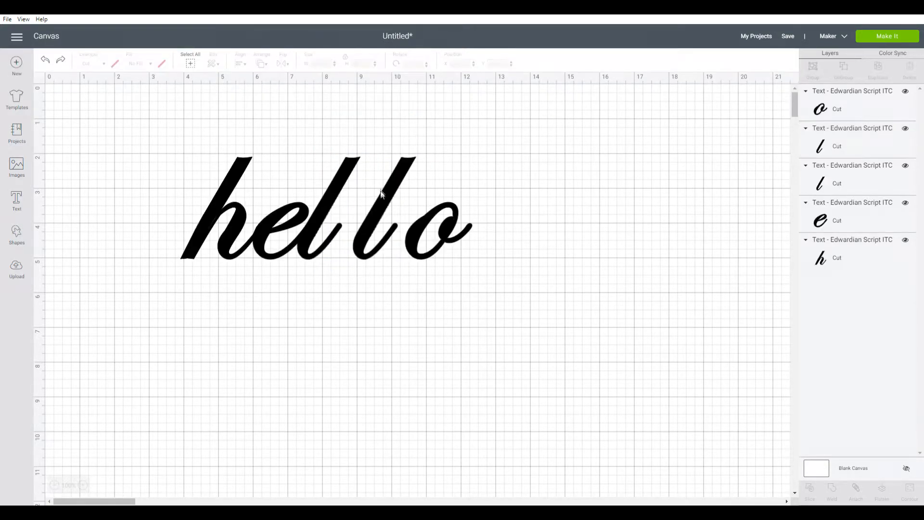
left_click(380, 212)
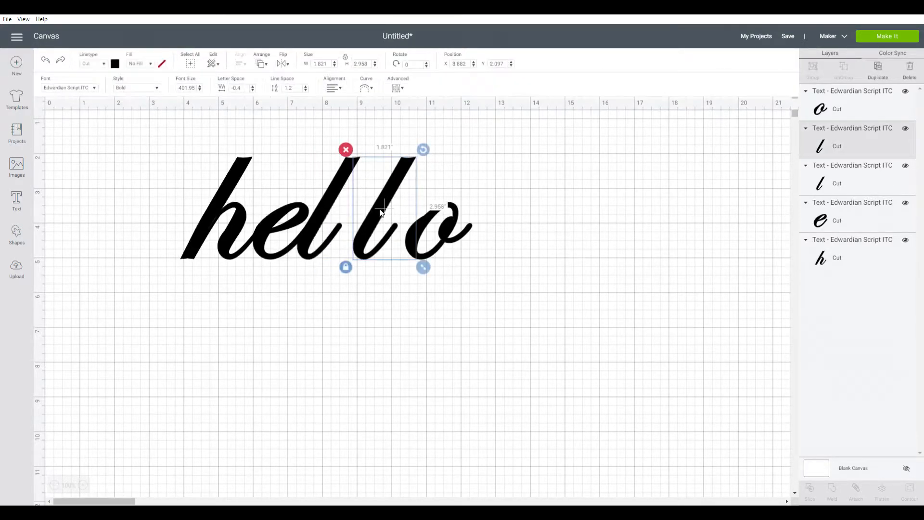
left_click_drag(380, 212, 352, 205)
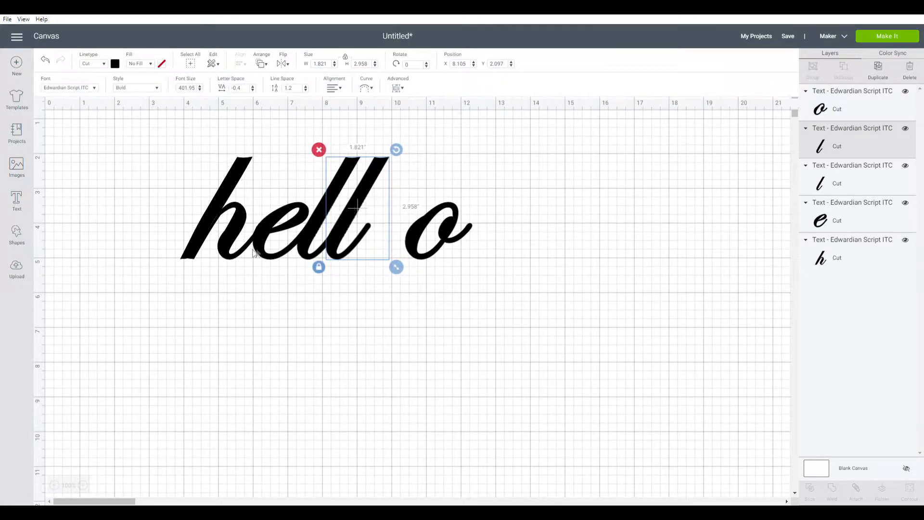
Step: Nudge the h slightly right towards the e and move the o left to connect with the second l
left_click(228, 240)
left_click_drag(228, 239, 229, 241)
left_click_drag(413, 235, 366, 228)
Step: Preview how the separate letters are laid out on the cutting mat and return to the canvas
left_click(410, 302)
left_click_drag(409, 302, 154, 224)
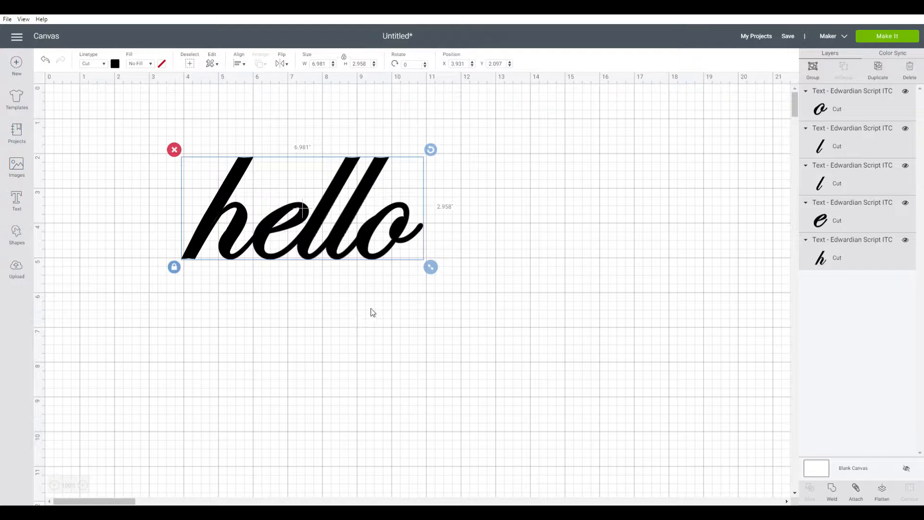
left_click(533, 331)
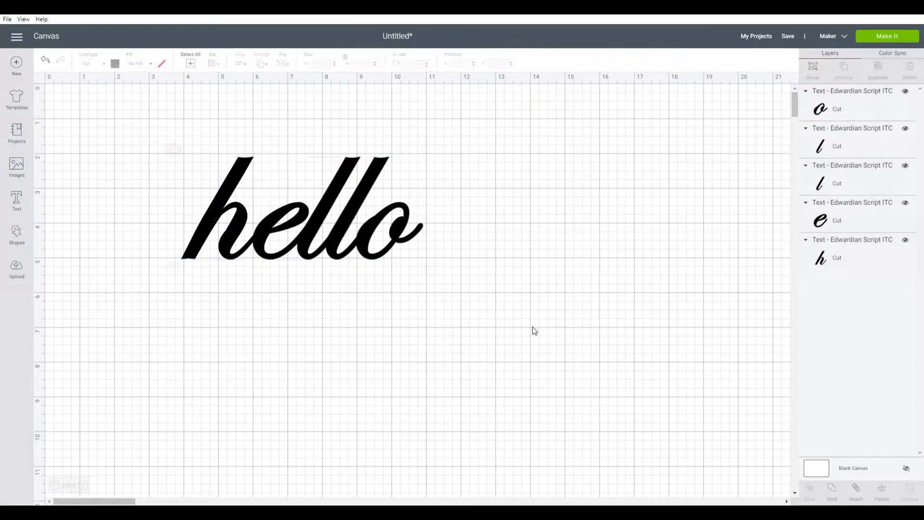
left_click(890, 39)
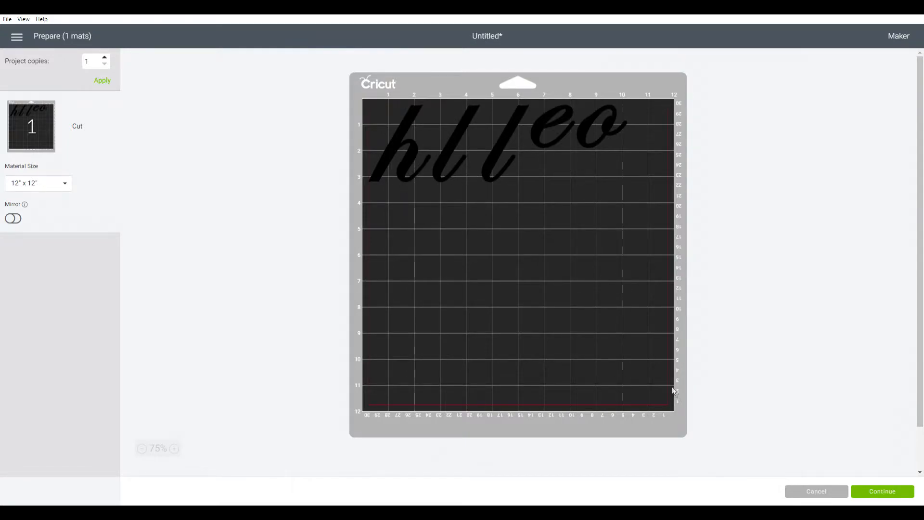
left_click(811, 491)
Step: Weld all five letters of hello into a single cut shape and select the result
left_click_drag(181, 153, 468, 279)
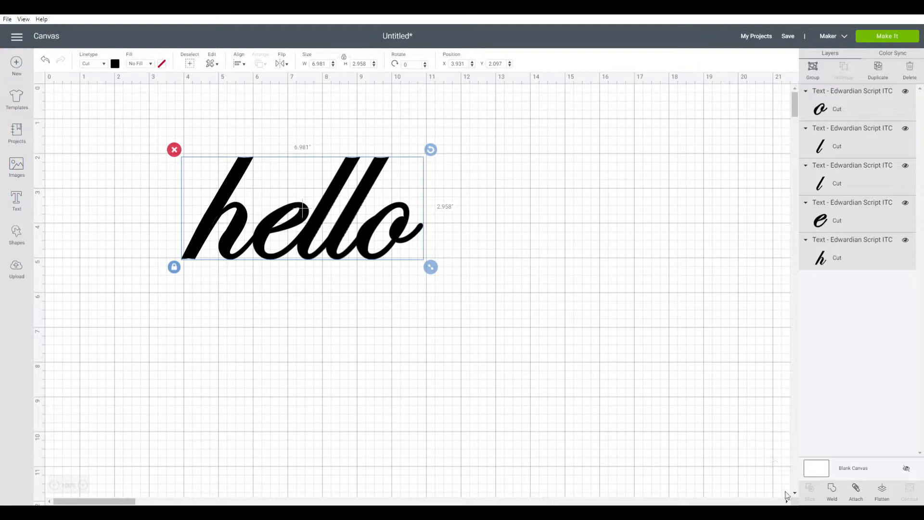
left_click(833, 495)
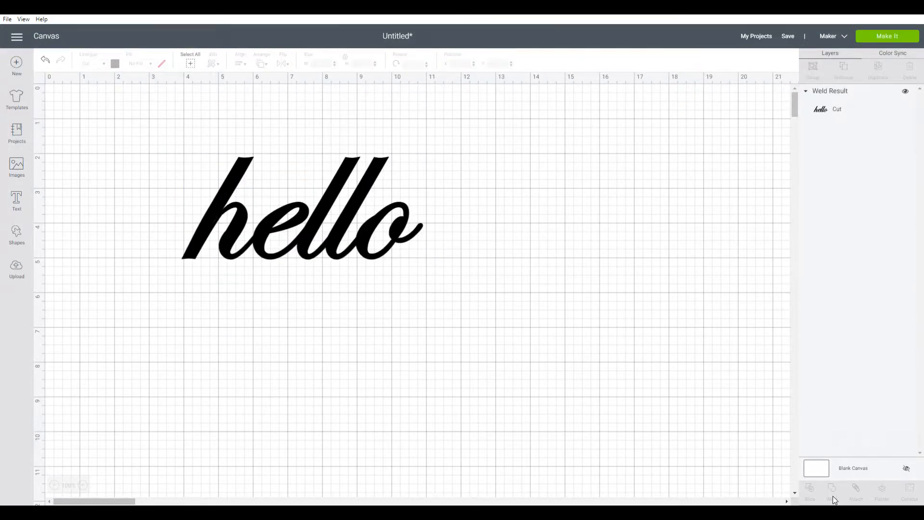
left_click(342, 236)
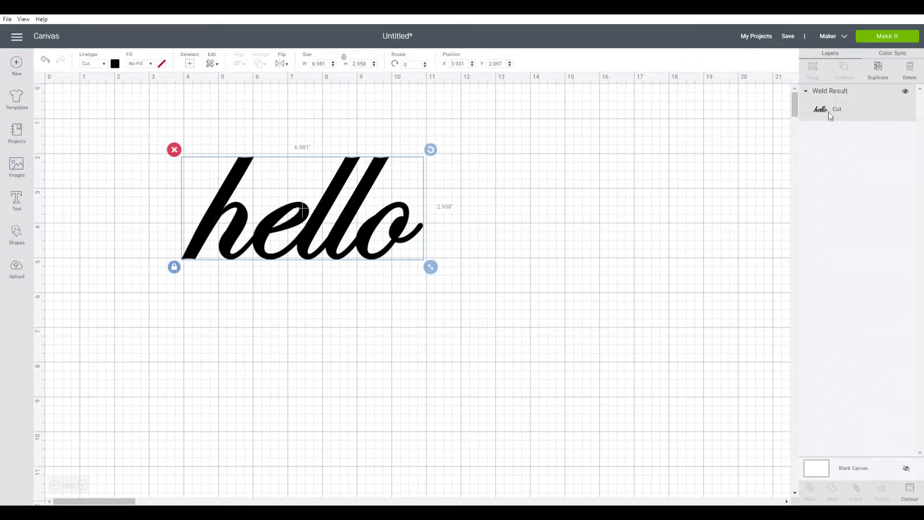
Step: Preview the welded word on the cutting mat and return to the canvas
left_click(887, 36)
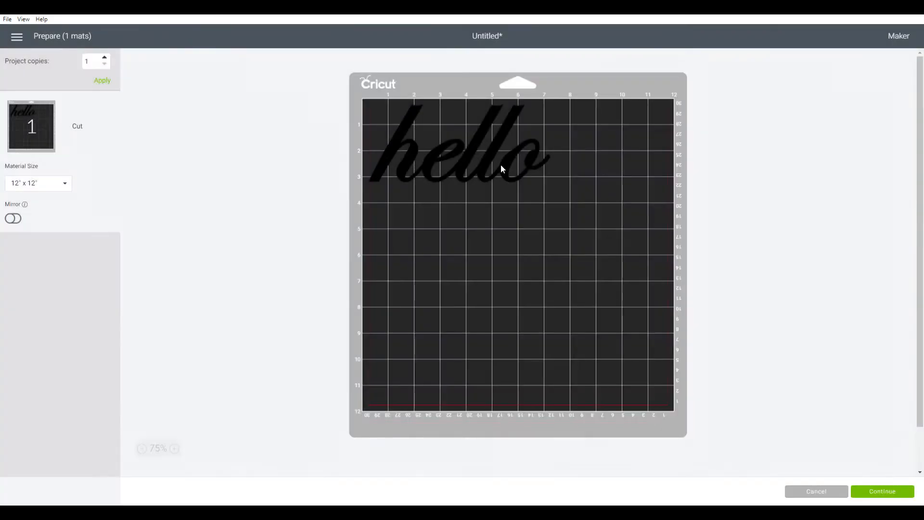
mouse_move(501, 164)
left_mouse_down()
mouse_move(510, 225)
mouse_move(542, 243)
mouse_move(501, 158)
left_mouse_up()
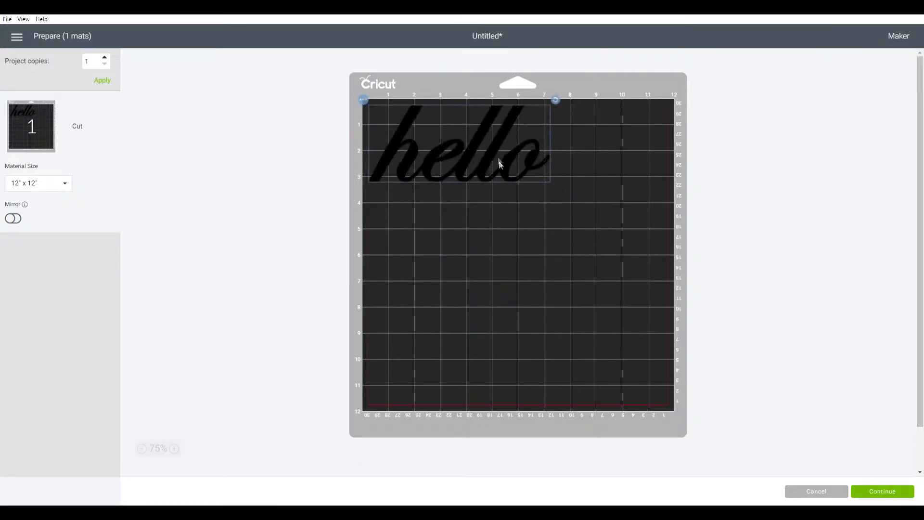
left_click(514, 213)
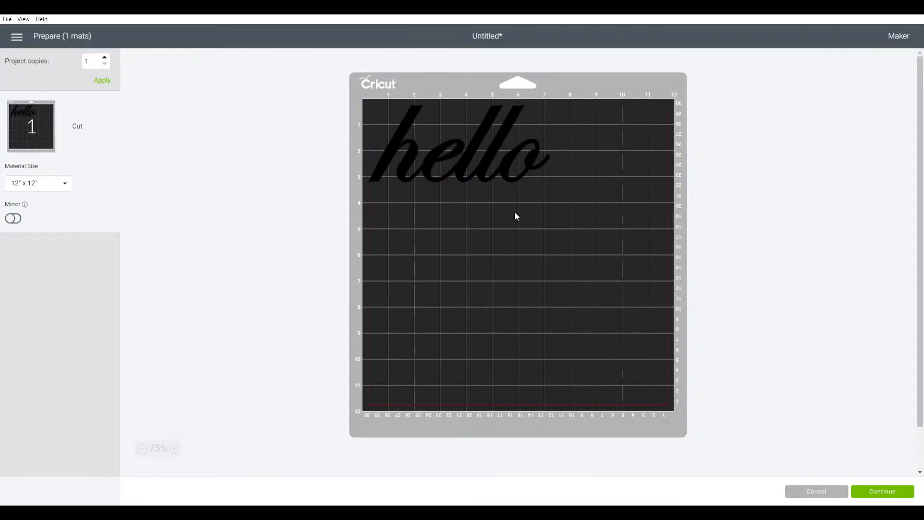
left_click(816, 490)
Step: Shrink the welded word proportionally to a width of 3 inches
left_click(367, 255)
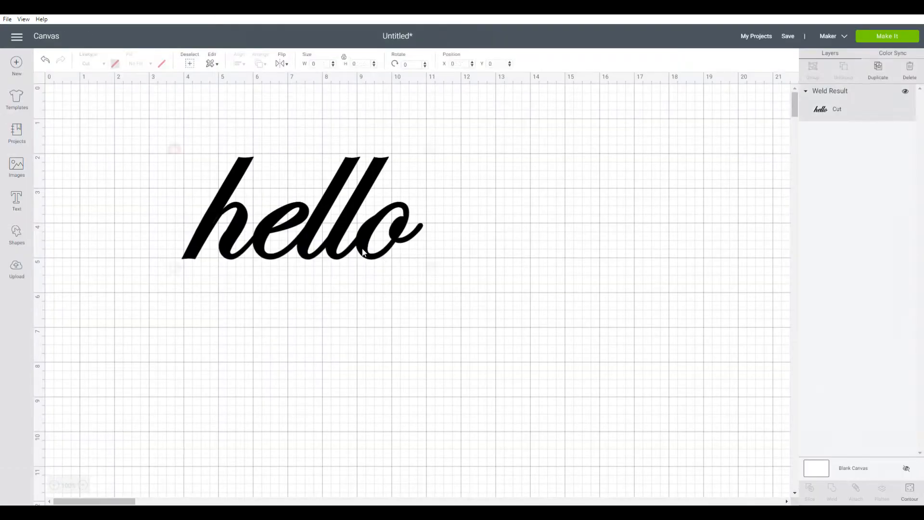
left_click_drag(431, 265, 283, 190)
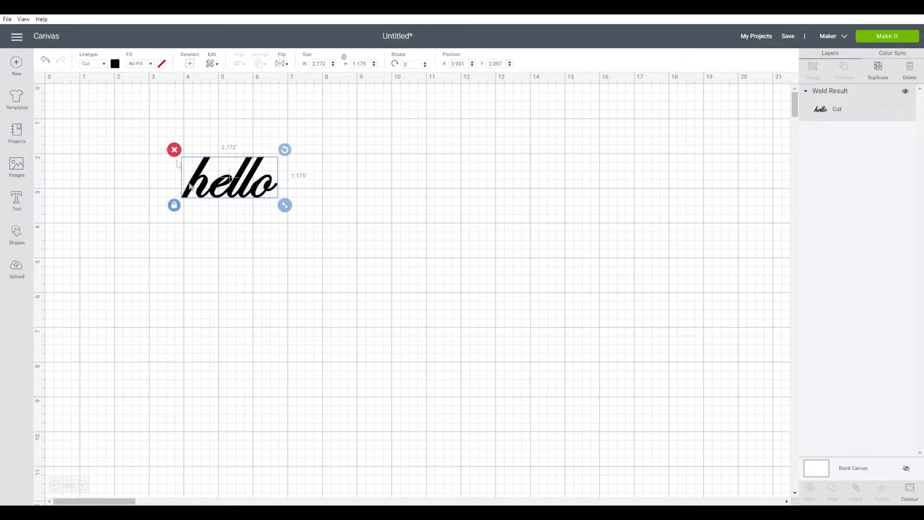
left_click(329, 65)
type("3")
key("Return")
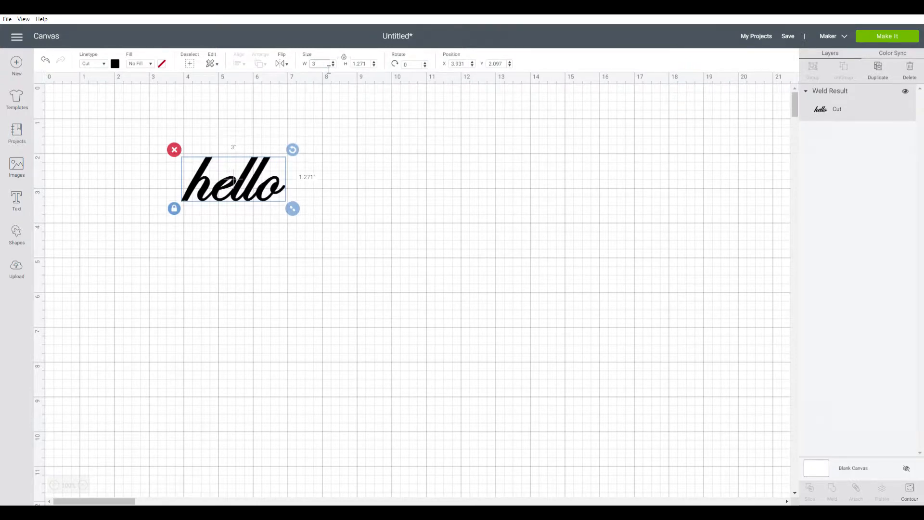
left_click(325, 263)
Step: Check the resized word on the cutting mat and go back to the canvas
left_click(260, 198)
left_click(898, 36)
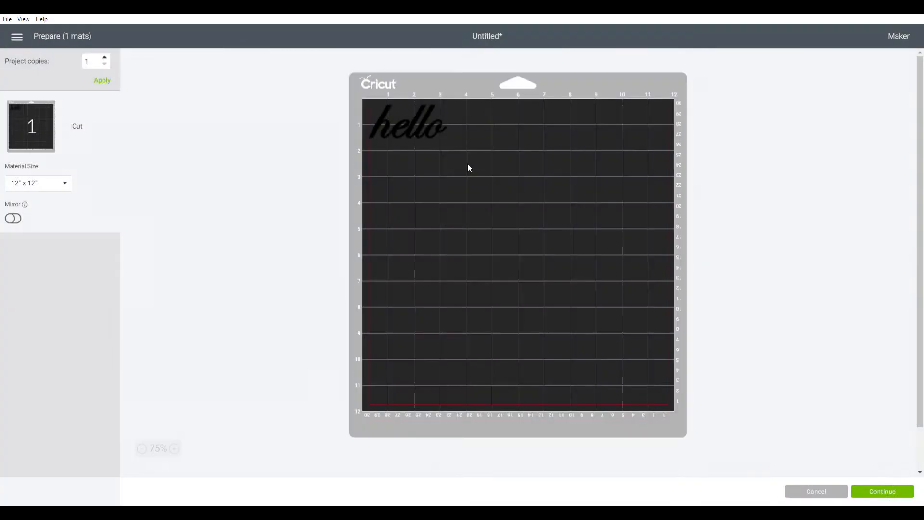
left_click(802, 491)
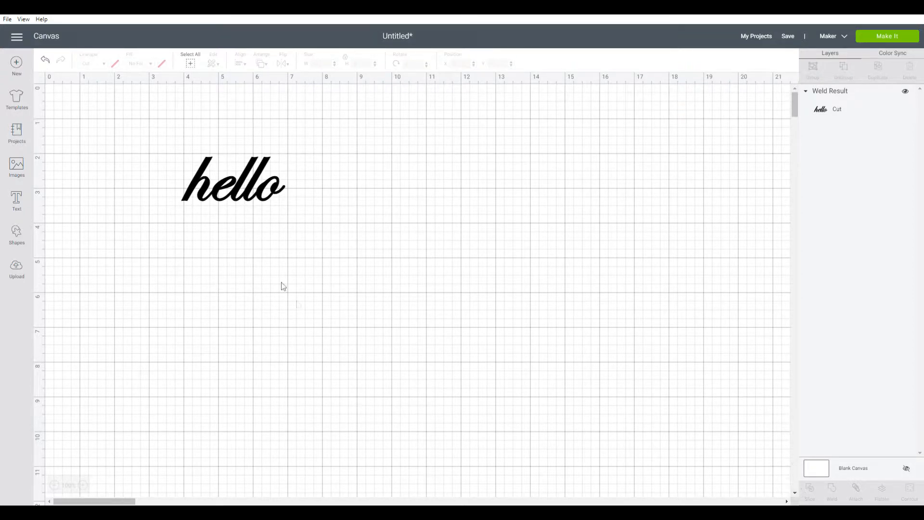
Step: Delete the welded word from the canvas
left_click(260, 193)
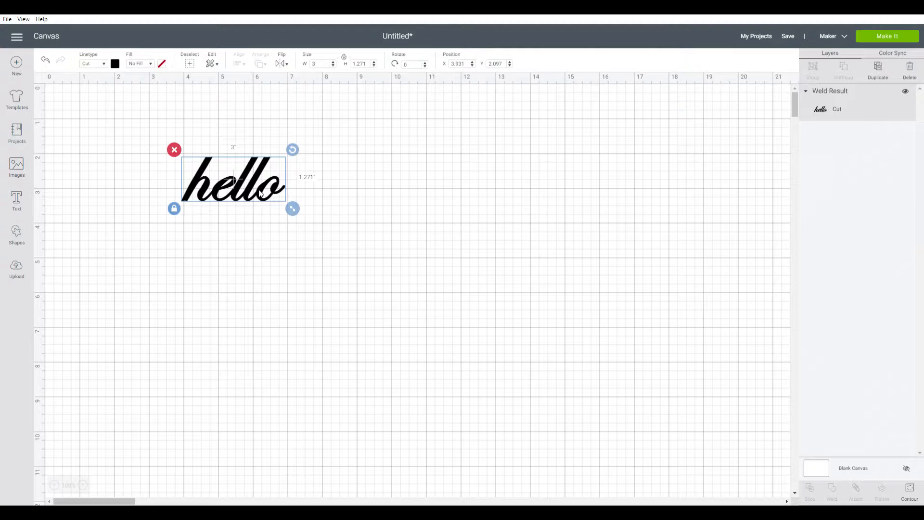
key("Delete")
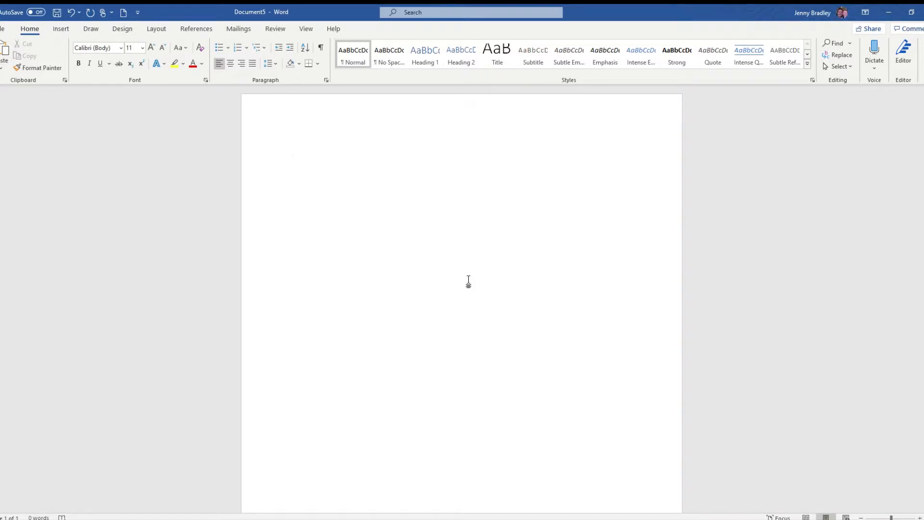
Step: Switch to a blank Word document, write "hello" and set its font size to 72
type("hello")
double_click(299, 151)
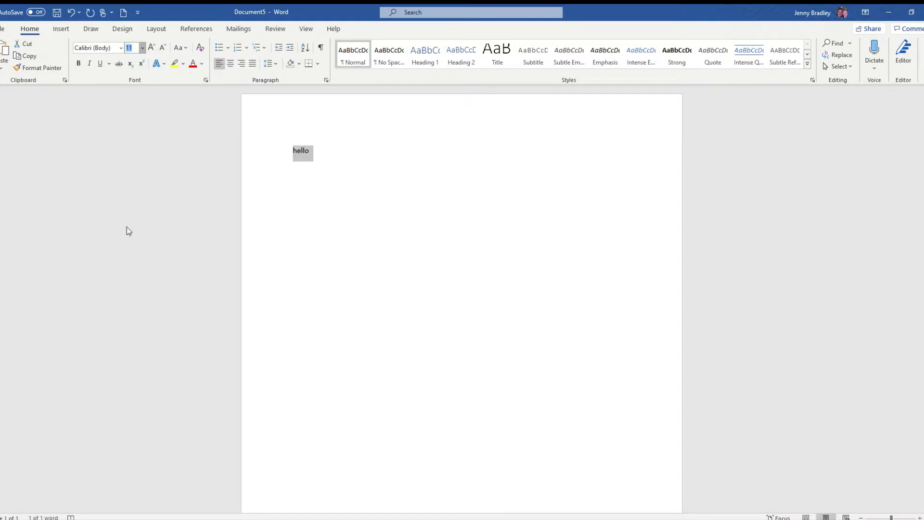
type("72")
key("Return")
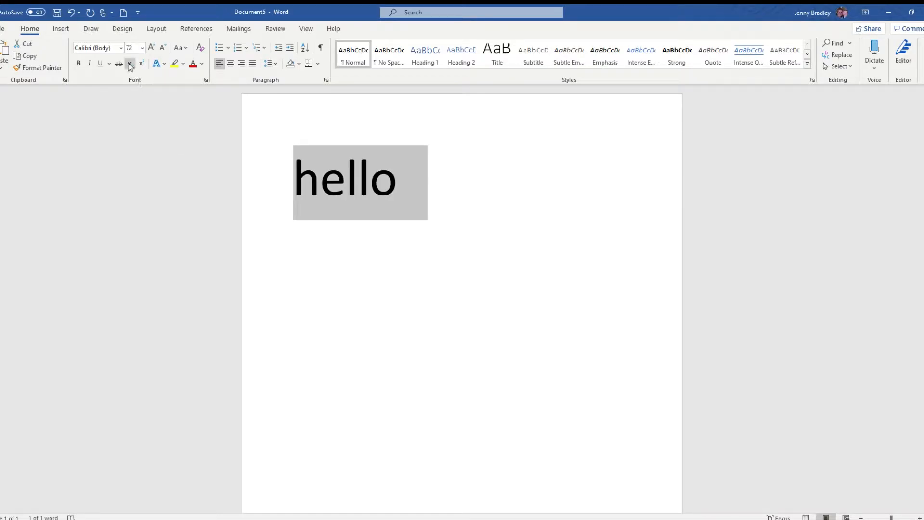
Step: Change the font of the word hello to Lucida Handwriting
left_click(120, 47)
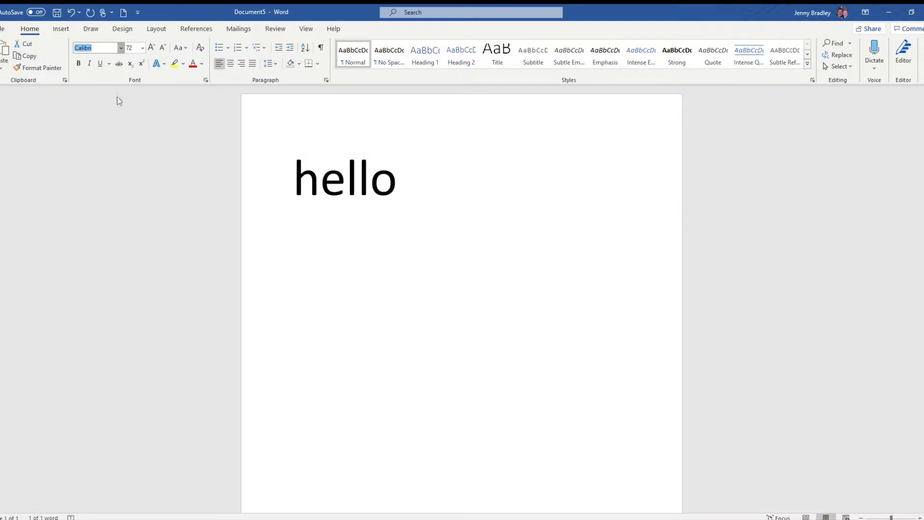
left_click(124, 118)
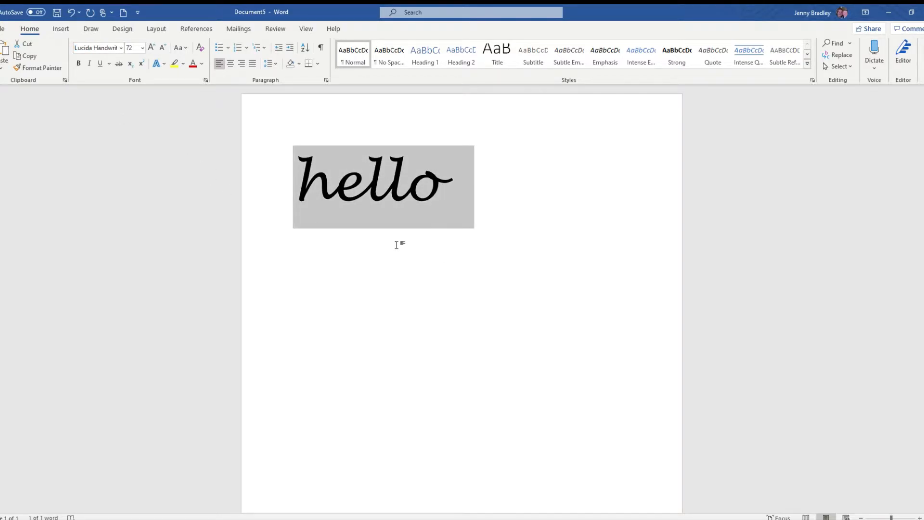
left_click(531, 169)
Step: Make the word hello bold and show it enlarged with all letters in view
scroll(916, 511, "up", 8)
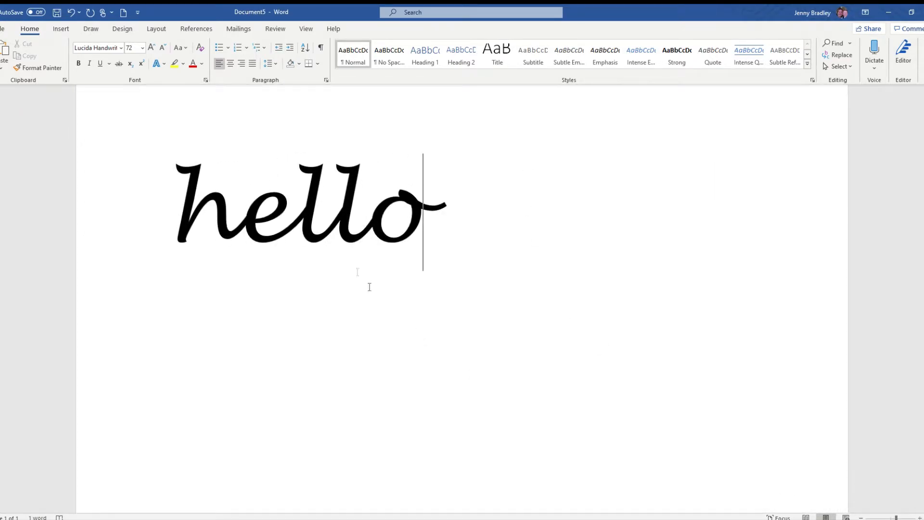
double_click(323, 238)
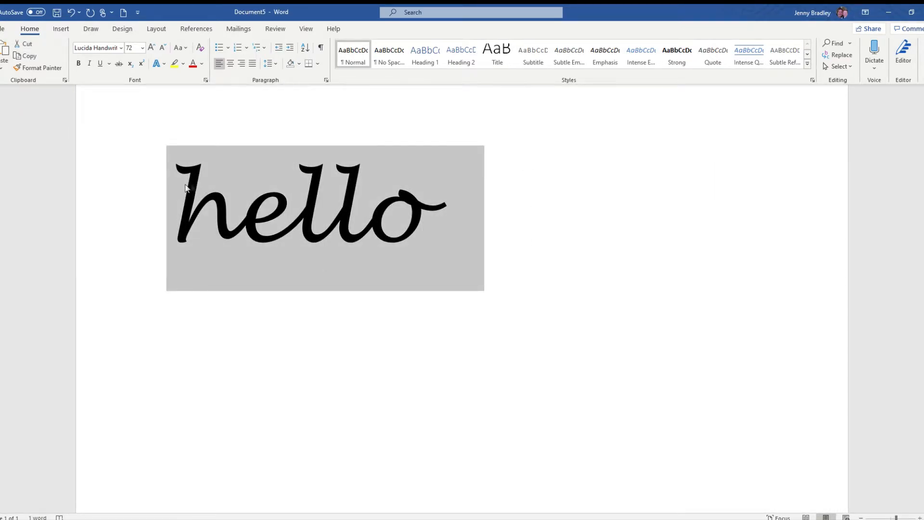
left_click(79, 63)
left_click(423, 230)
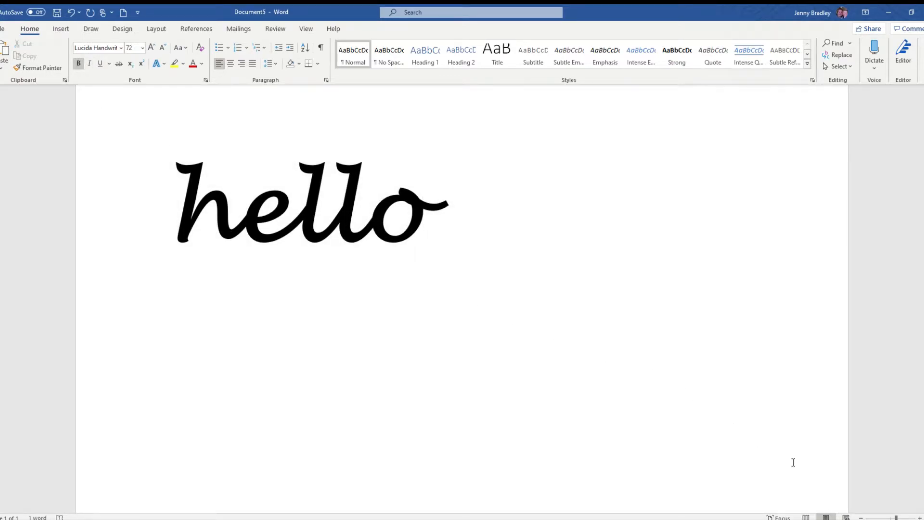
scroll(915, 517, "up", 5)
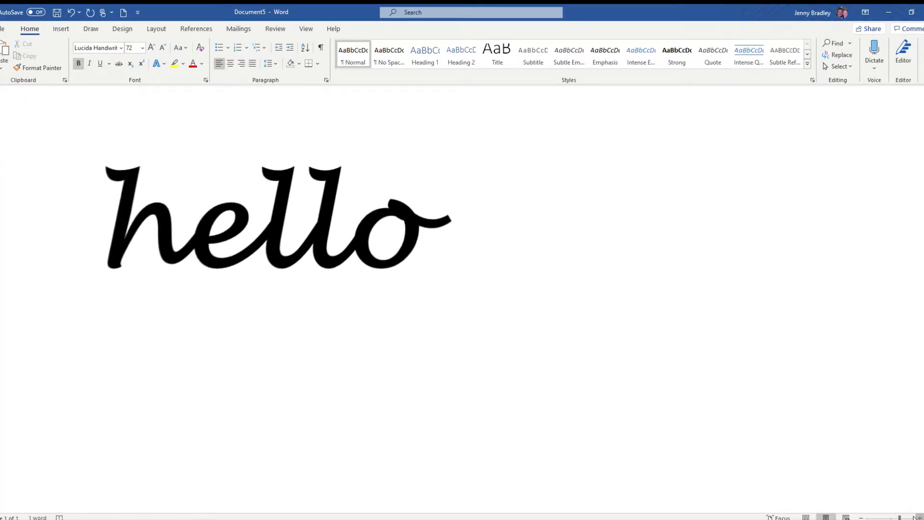
scroll(914, 516, "up", 2)
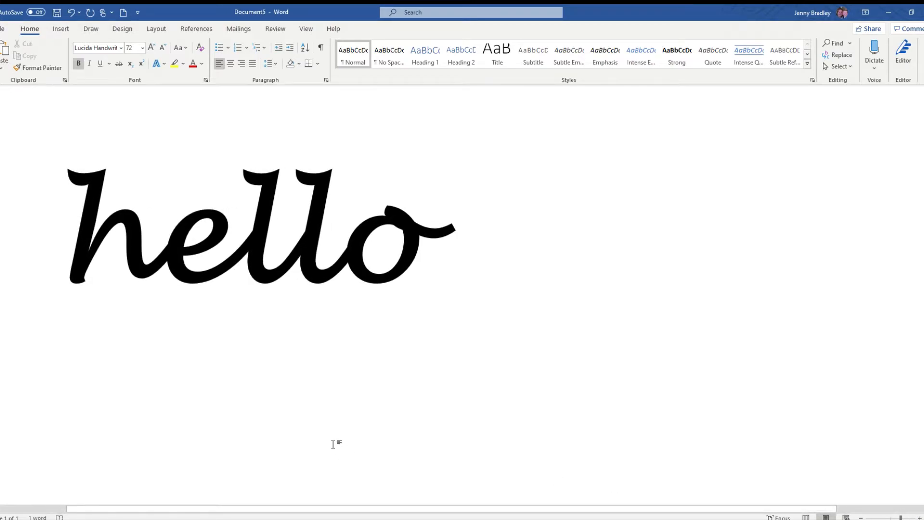
scroll(333, 444, "down", 2)
scroll(333, 444, "up", 5)
scroll(333, 444, "down", 2)
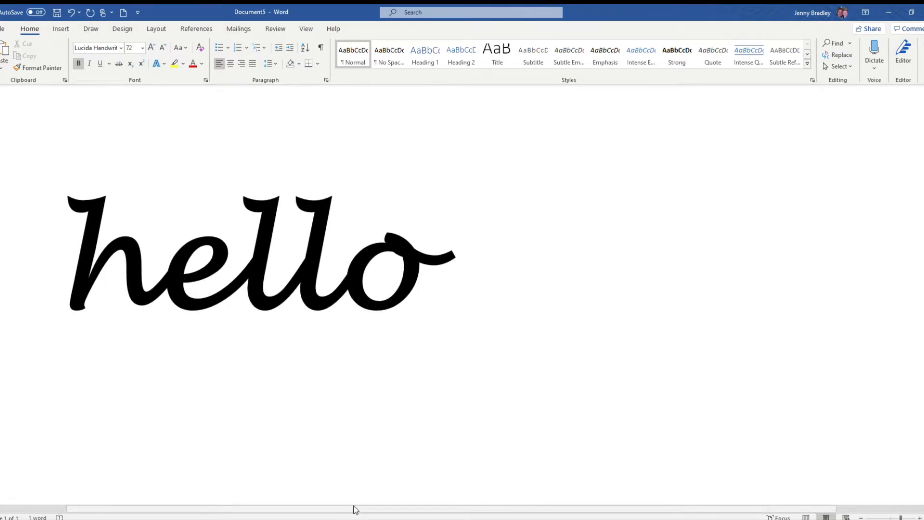
left_click_drag(355, 509, 283, 509)
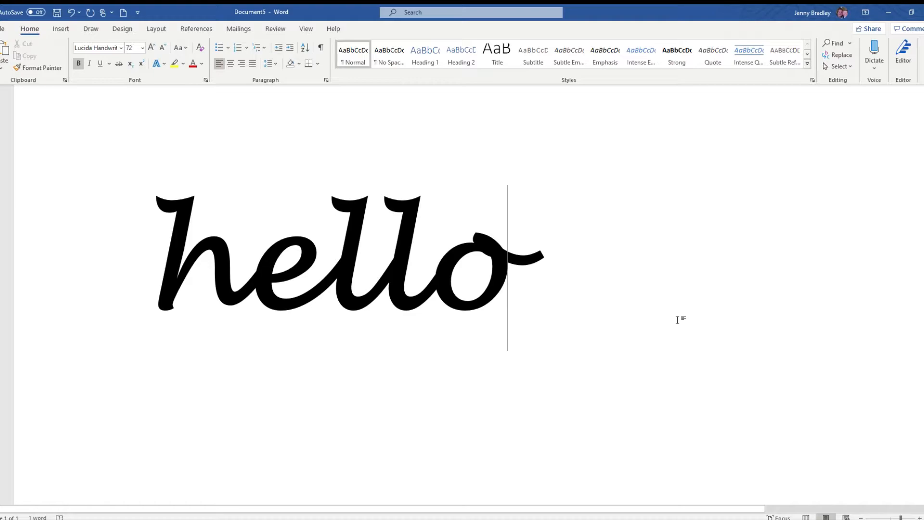
Step: Add two blank lines below the word and replace its capital H with a lowercase h
key("Return")
key("Return")
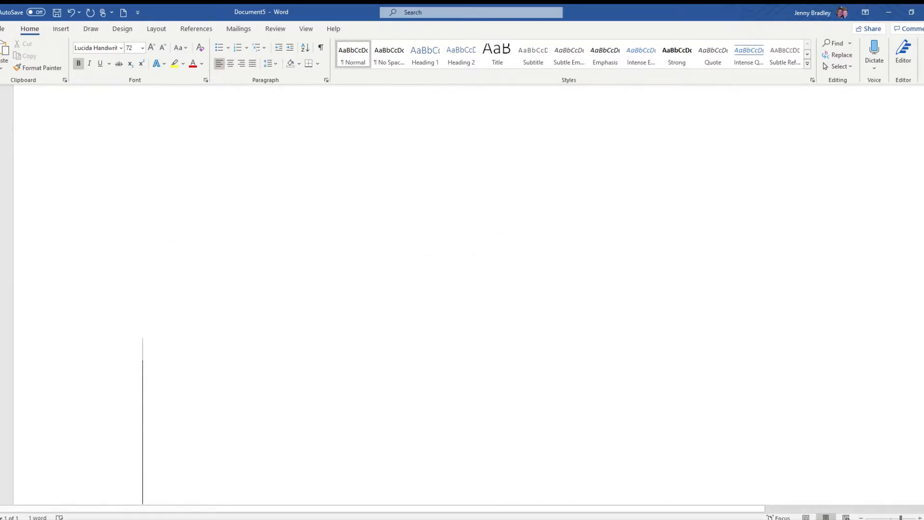
key("Up")
key("Up")
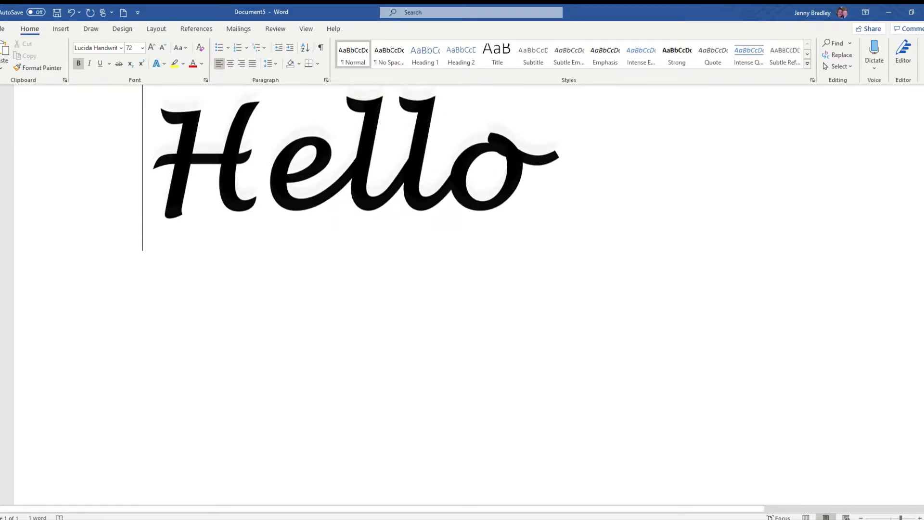
key("shift+Right")
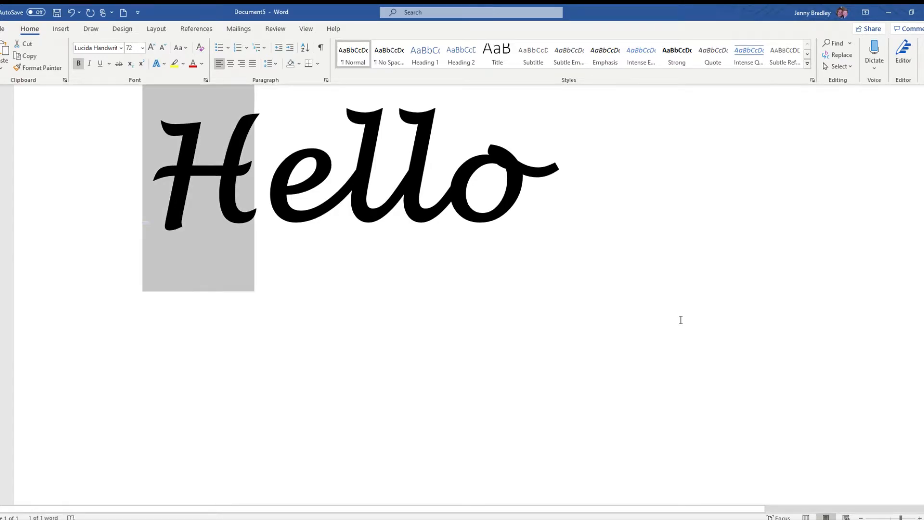
type("h")
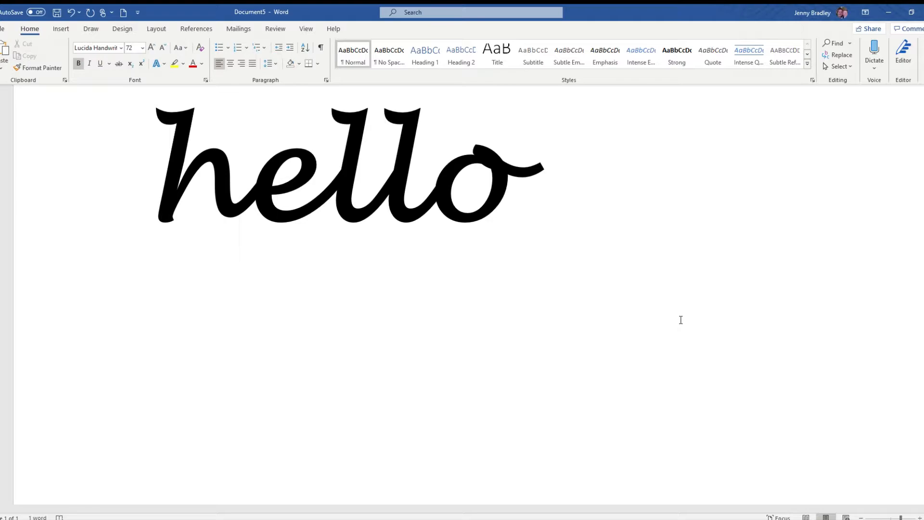
key("Down")
key("Down")
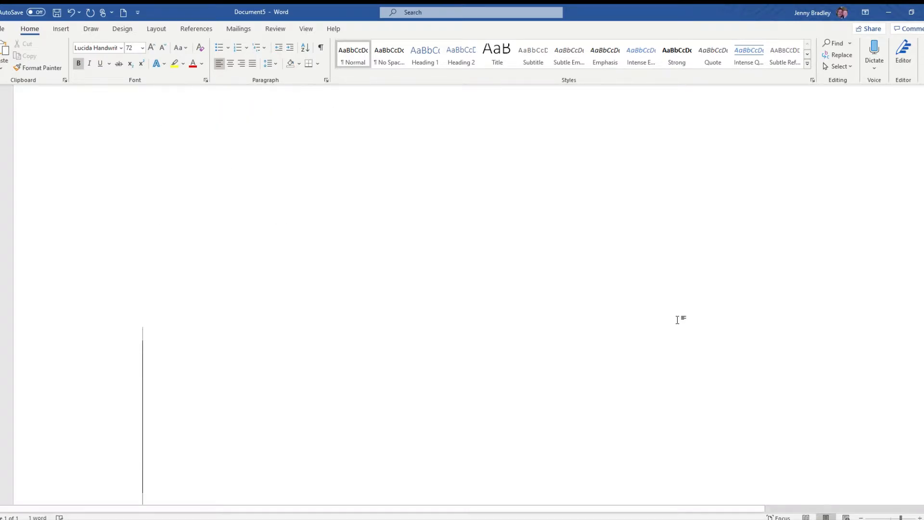
scroll(620, 354, "up", 3)
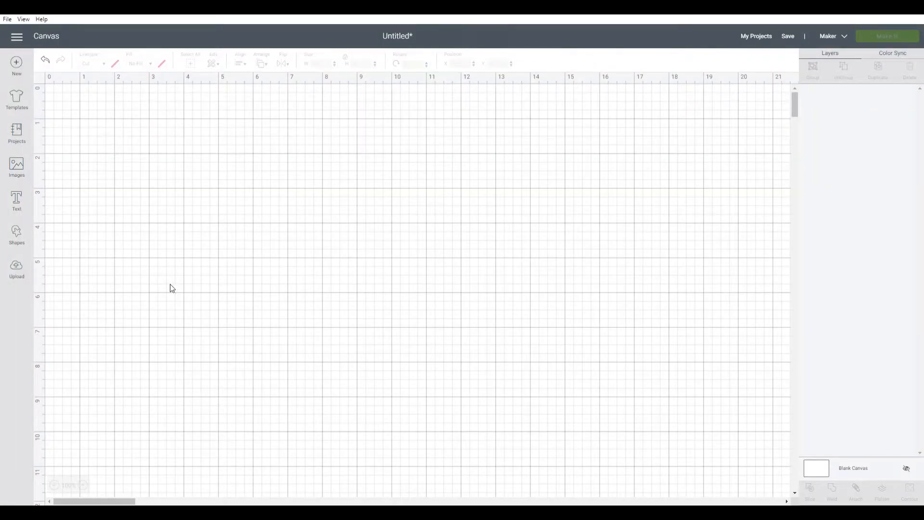
Step: Switch to Cricut Design Space, upload the saved hello image as a Complex image and continue to the background removal stage
left_click(22, 276)
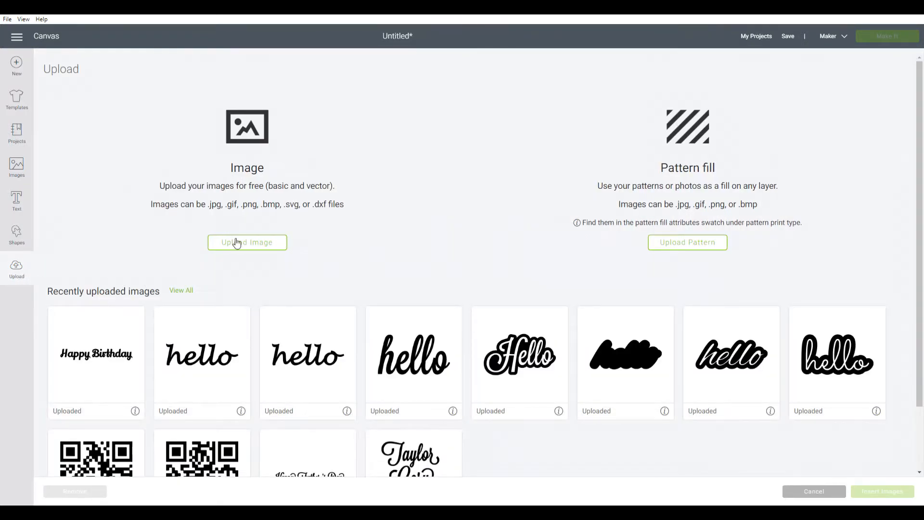
left_click(235, 242)
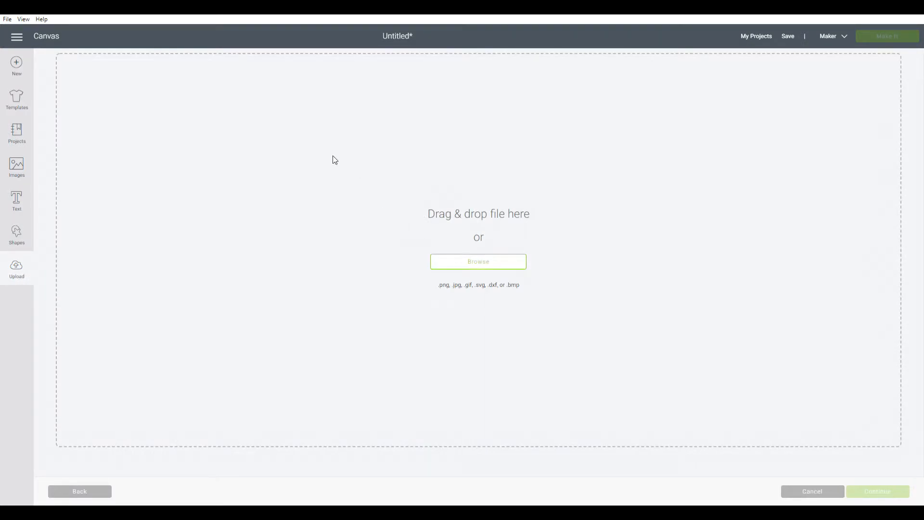
double_click(226, 113)
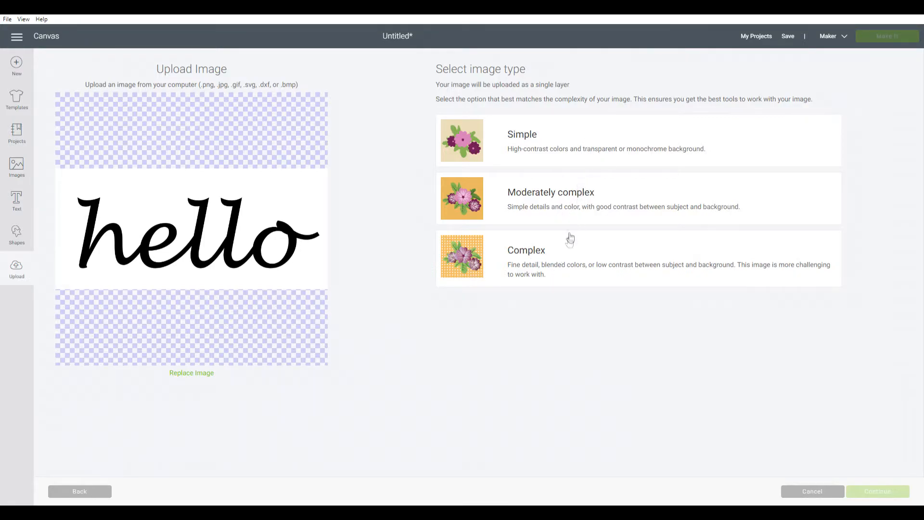
left_click(567, 251)
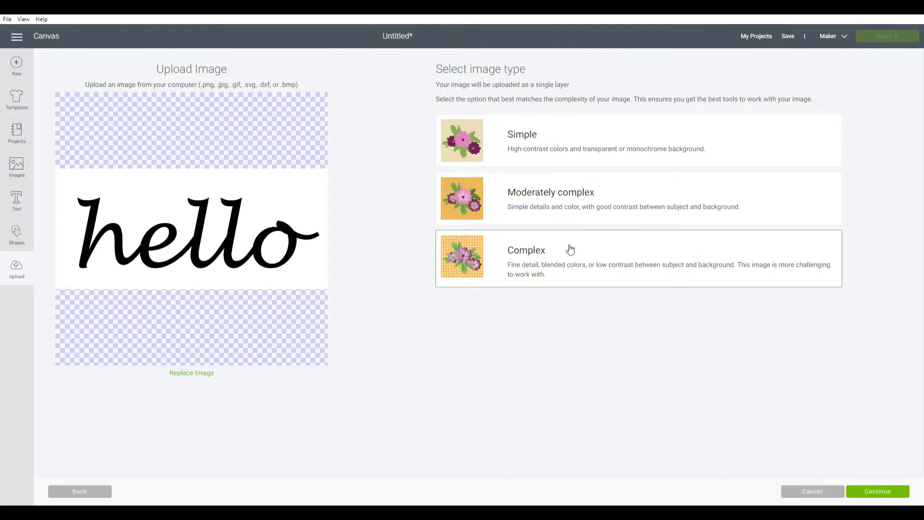
left_click(879, 496)
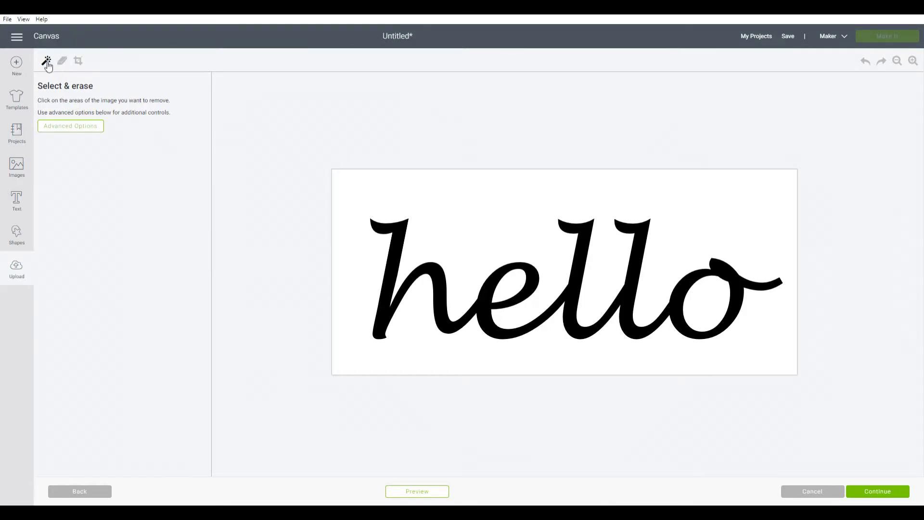
Step: Erase the white background around the word hello and the white areas inside the letters e and o
left_click(462, 220)
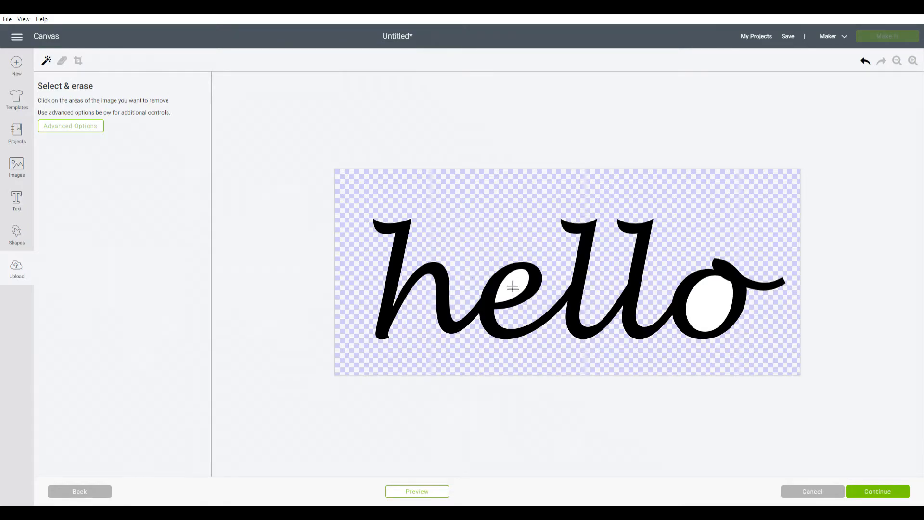
left_click(877, 491)
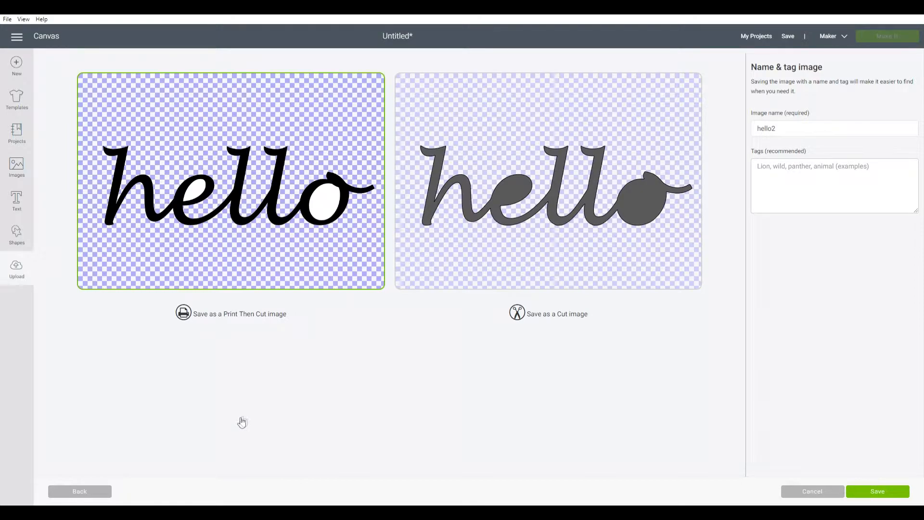
left_click(108, 490)
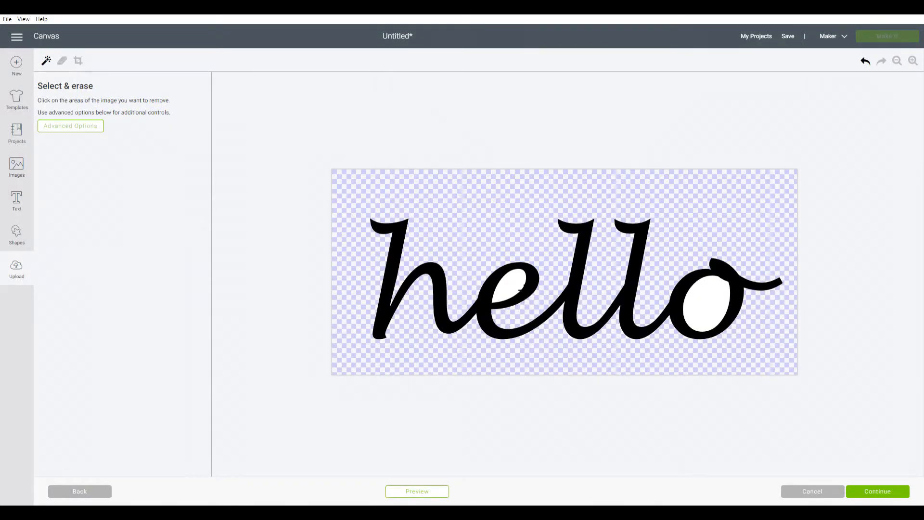
left_click(521, 287)
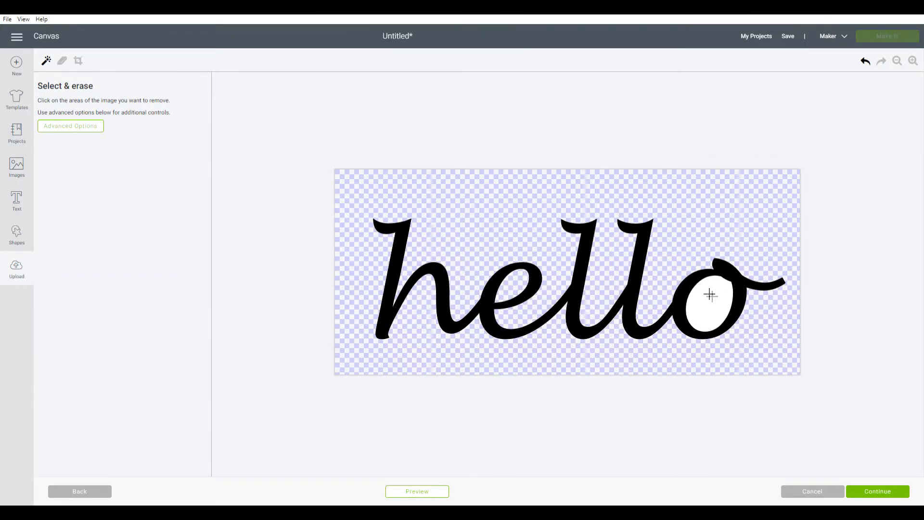
left_click(710, 295)
Step: Save the cleaned image as a Cut image named hello and insert it onto the canvas
left_click(868, 491)
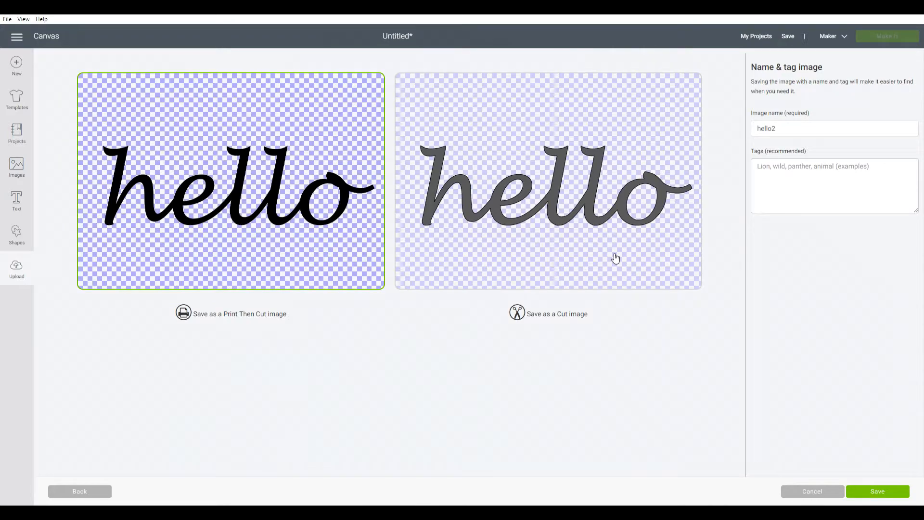
left_click(628, 263)
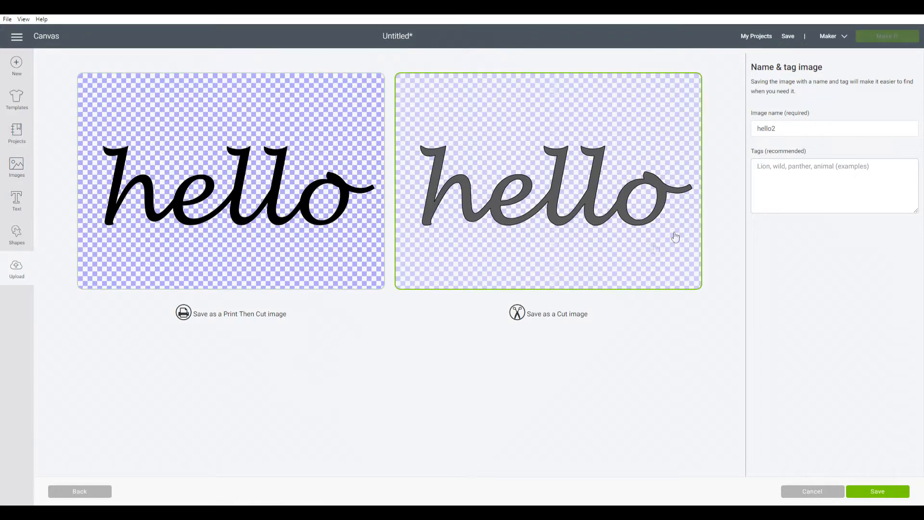
left_click(792, 130)
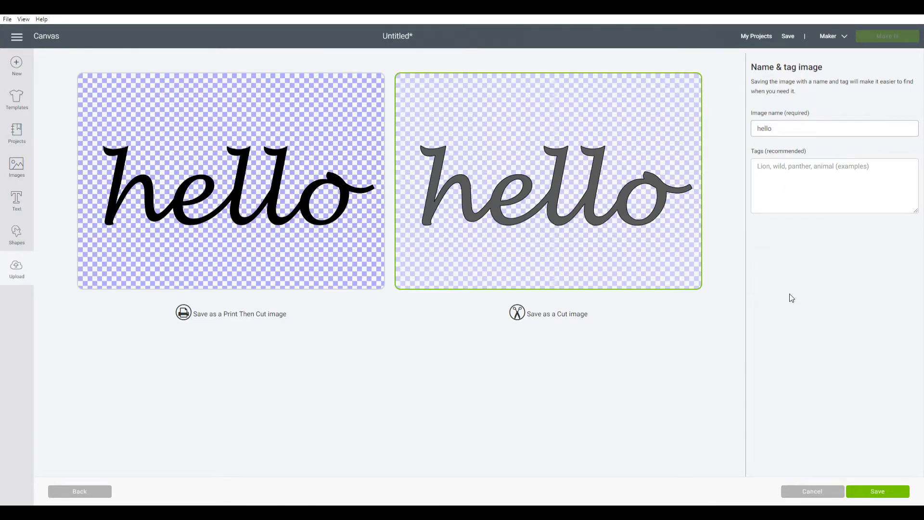
left_click(866, 491)
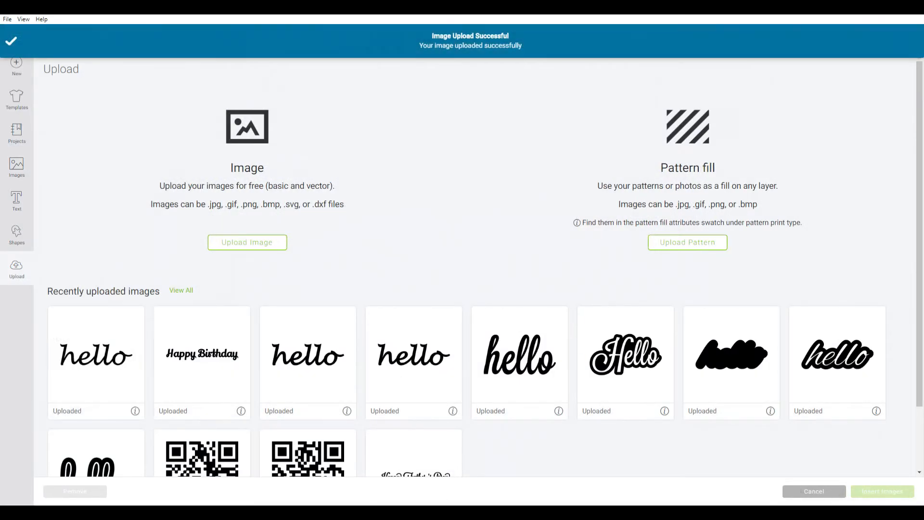
left_click(125, 385)
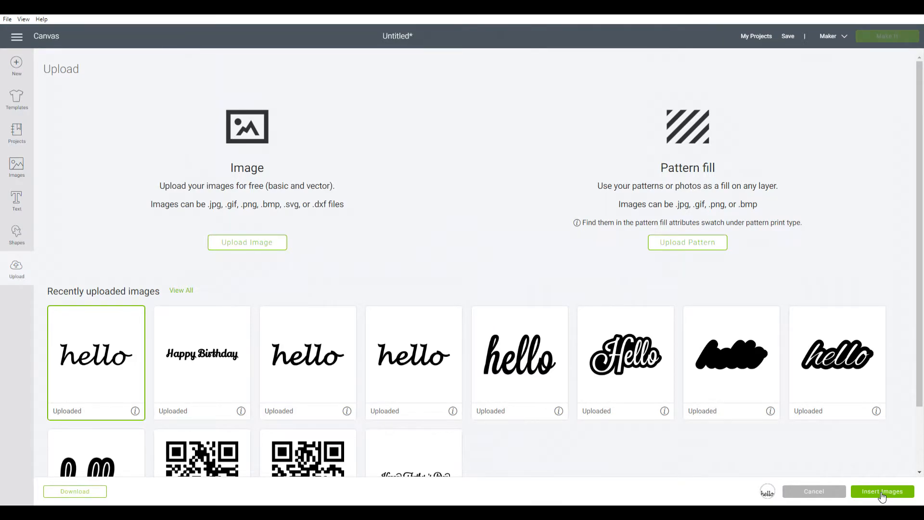
left_click(881, 492)
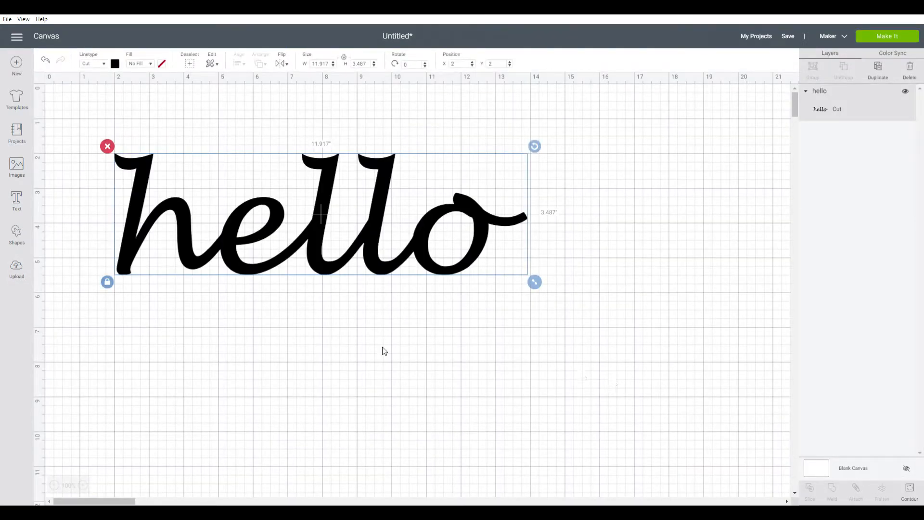
Step: Shrink the hello image to a width of 3 inches and open it in the cutting mat preview
left_click_drag(533, 281, 229, 245)
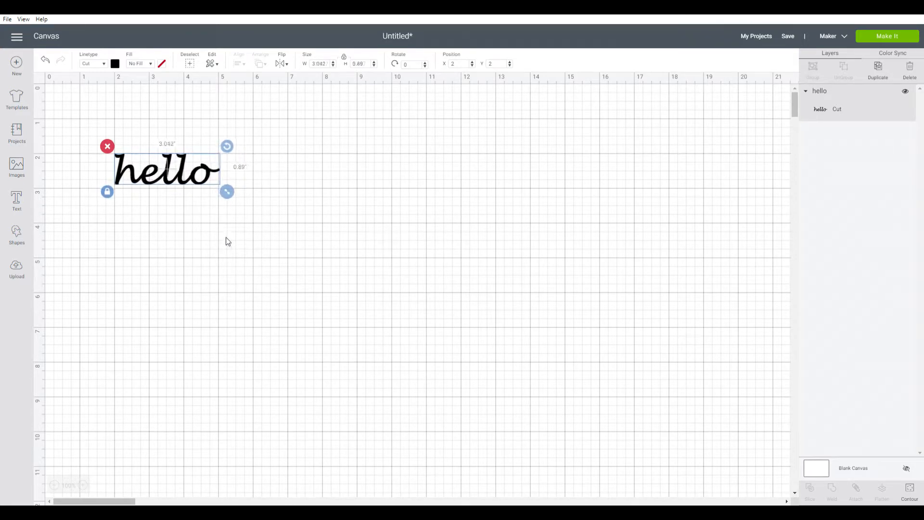
left_click(333, 66)
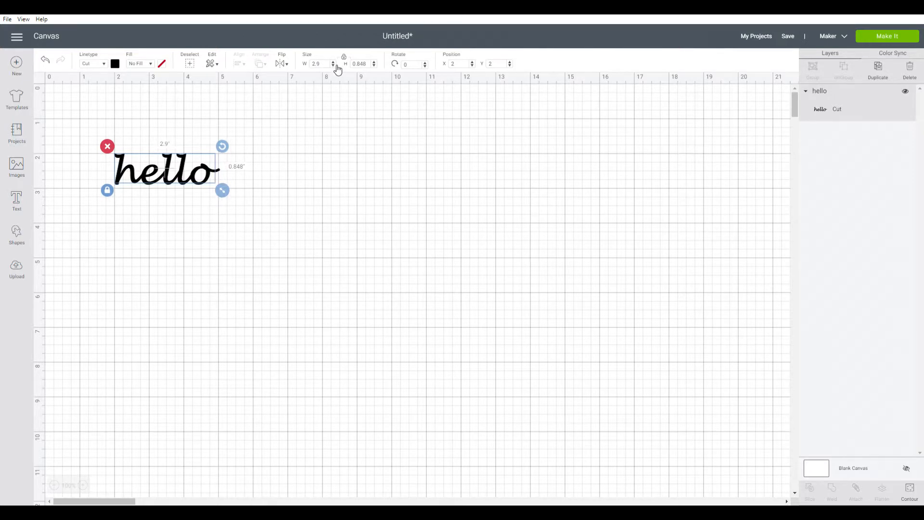
left_click(331, 66)
type("3")
key("Return")
left_click(913, 41)
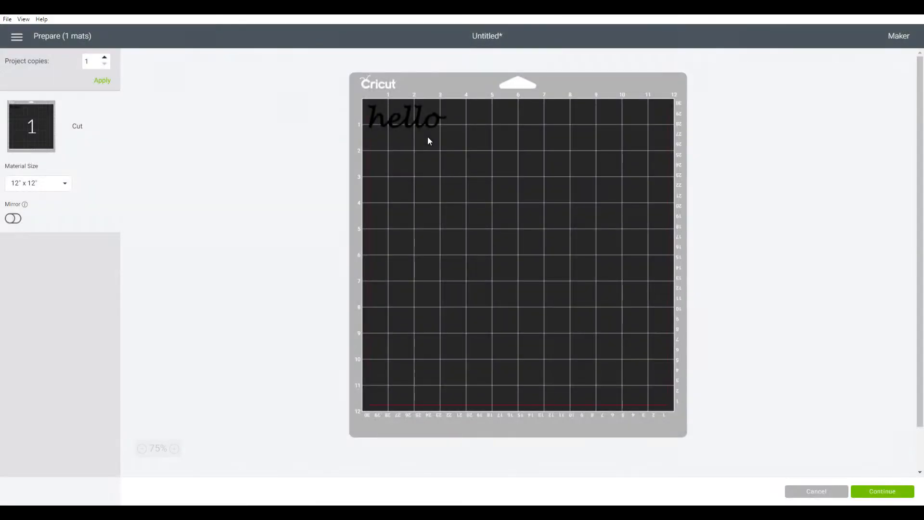
mouse_move(419, 111)
left_mouse_down()
mouse_move(499, 183)
mouse_move(460, 244)
mouse_move(417, 112)
left_mouse_up()
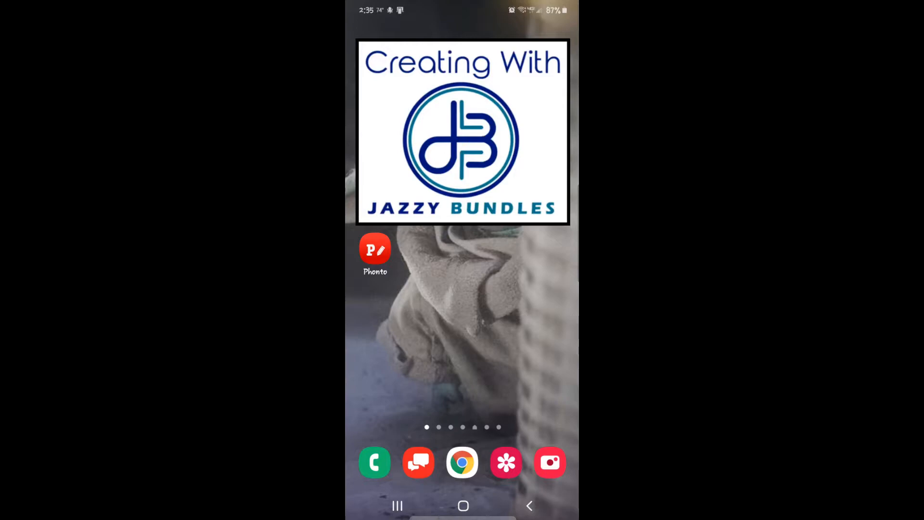
Step: Switch to Phonto on the phone and load the blank white plain image template
left_click(375, 249)
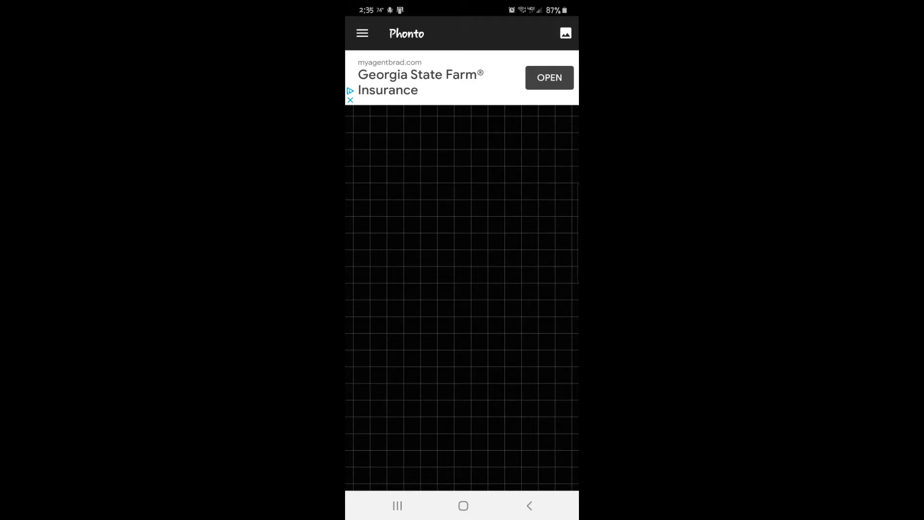
left_click(565, 33)
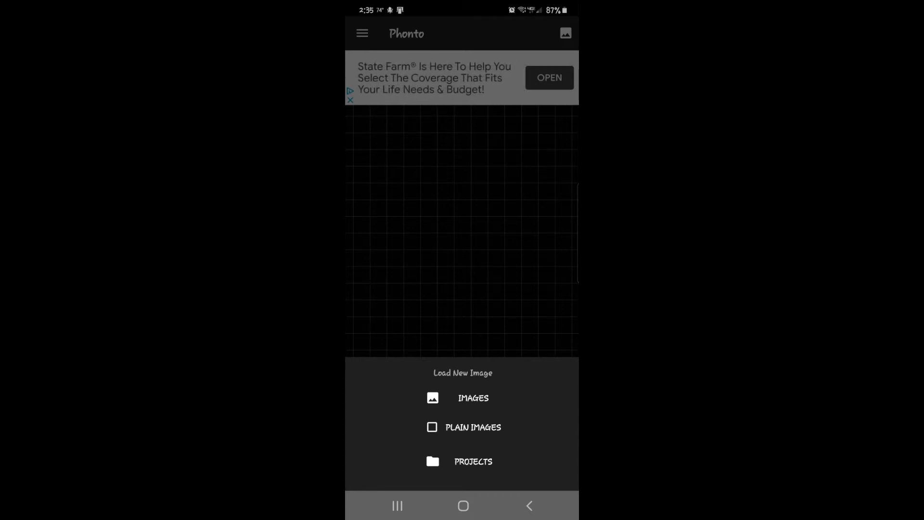
left_click(472, 427)
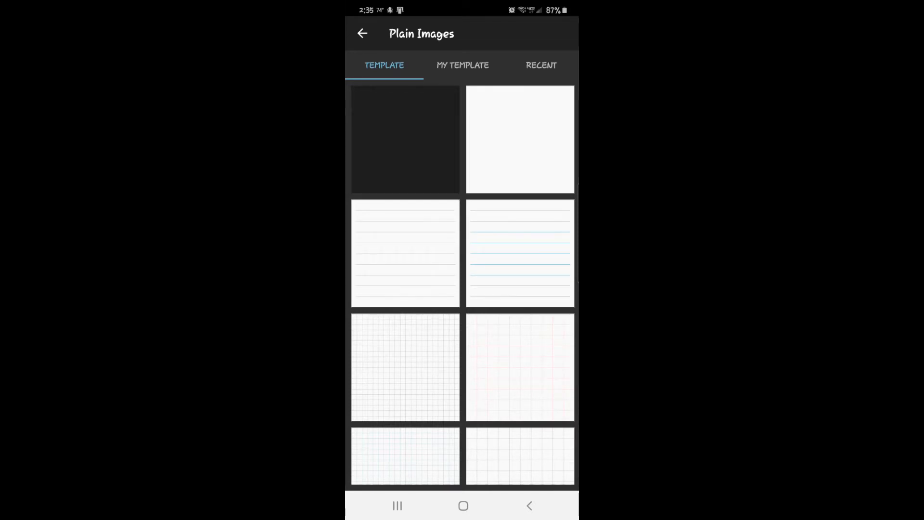
left_click(520, 139)
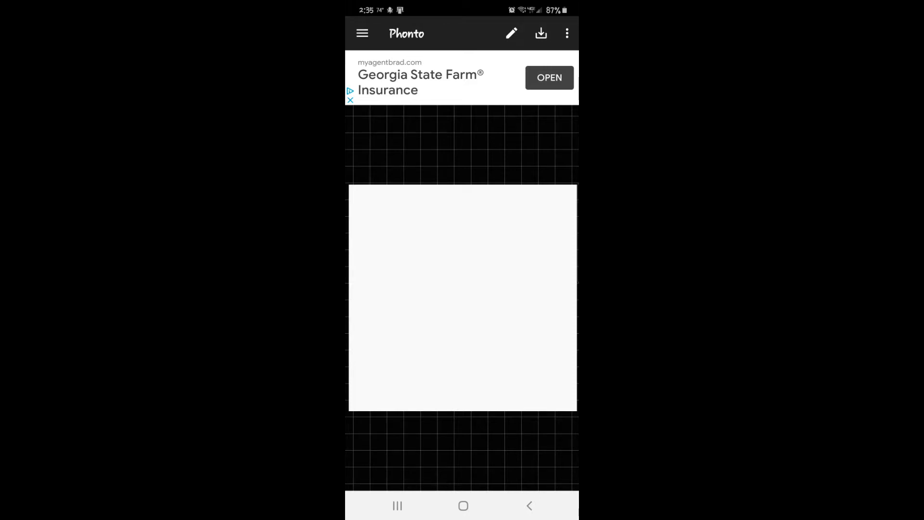
Step: Add the text hello in lowercase, cycling its alignment back to left
left_click(511, 33)
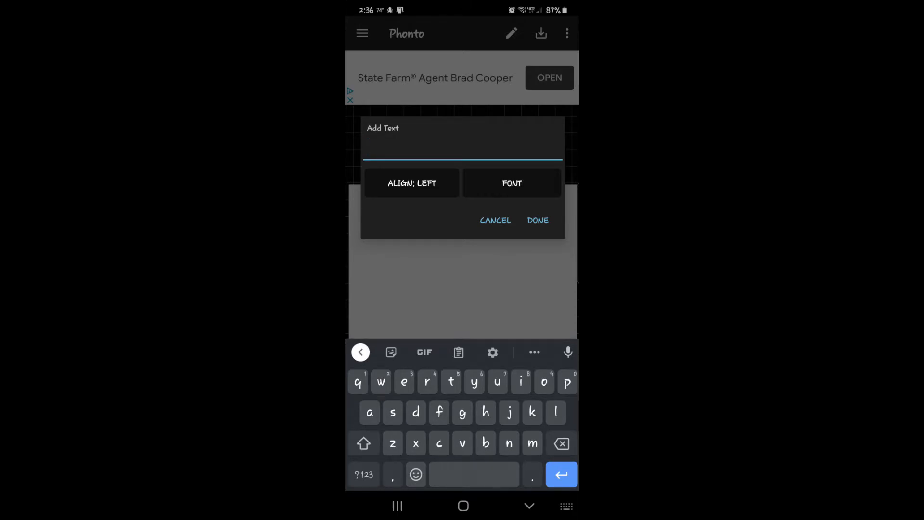
type("hello")
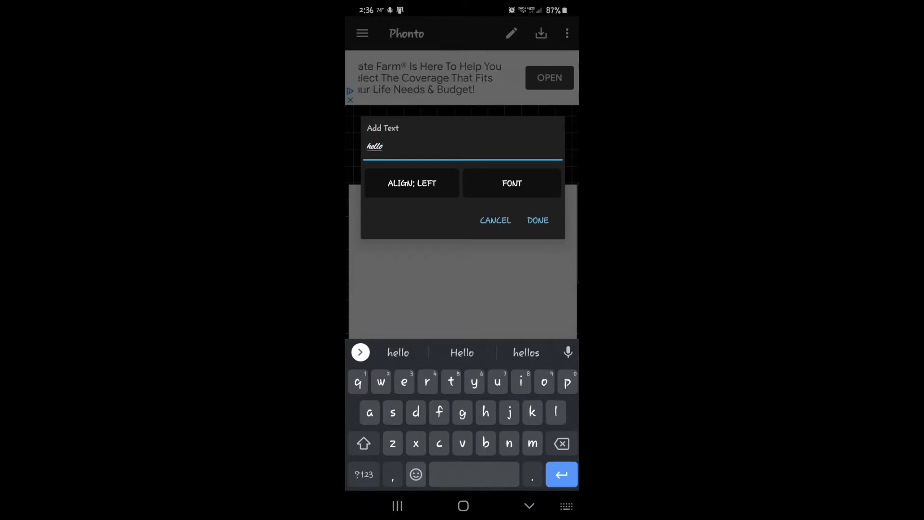
left_click(411, 183)
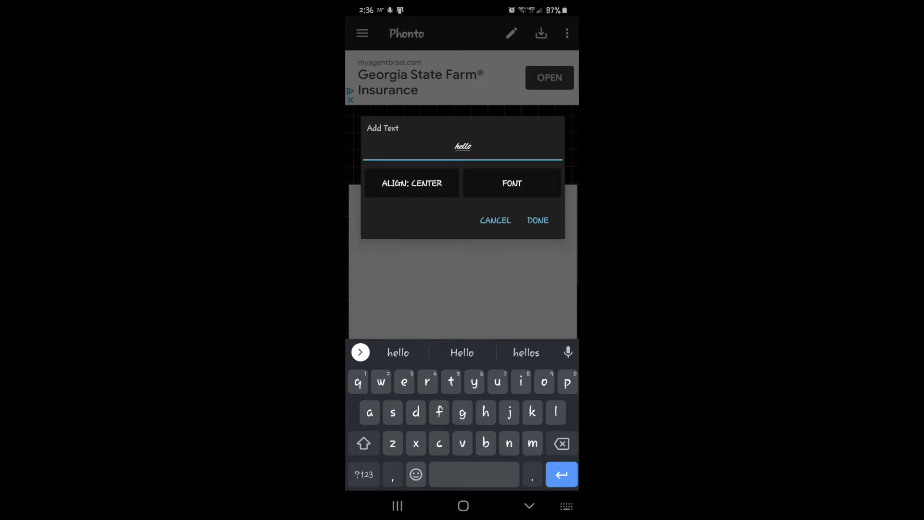
left_click(411, 183)
left_click(411, 183)
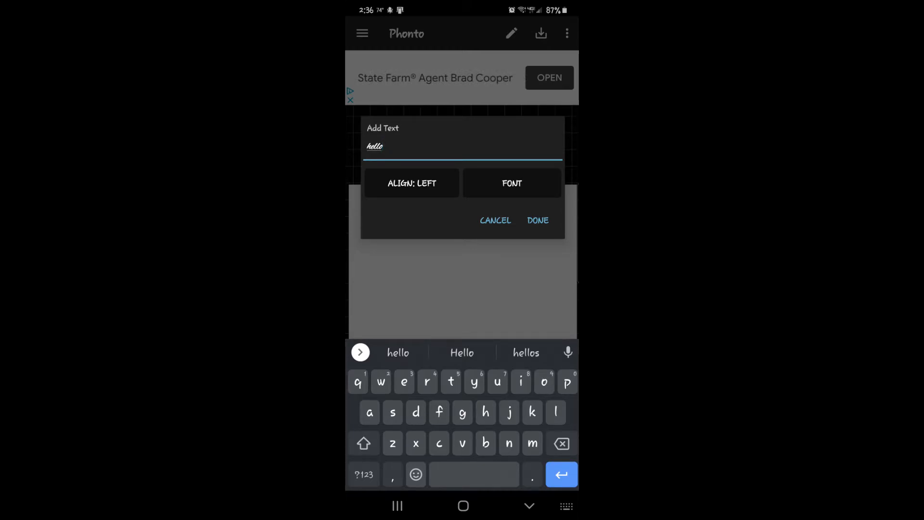
Step: Choose a connected script font for the word hello and place the text on the white image
left_click(512, 183)
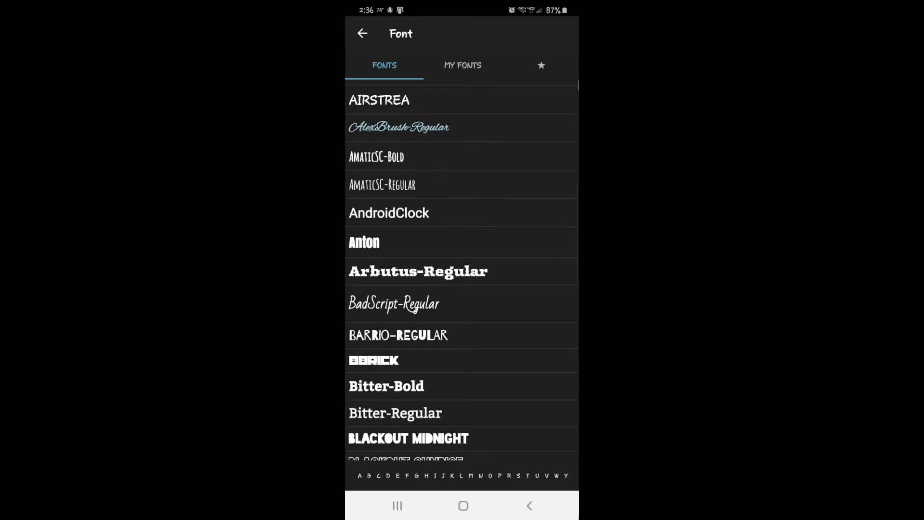
scroll(462, 270, "down", 15)
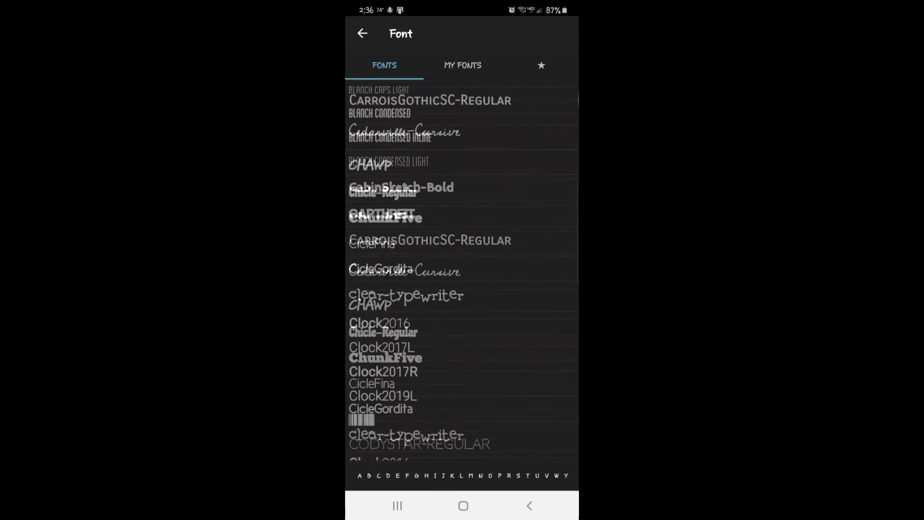
scroll(462, 270, "down", 20)
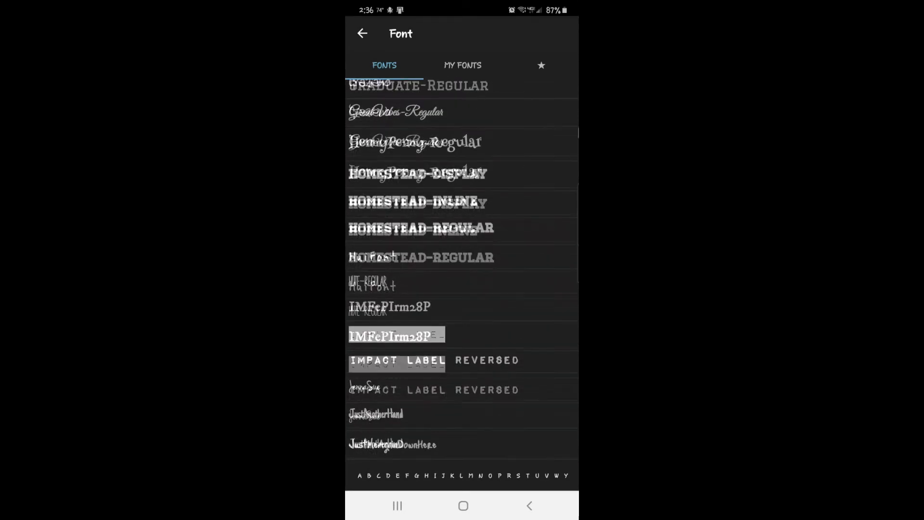
scroll(462, 269, "up", 2)
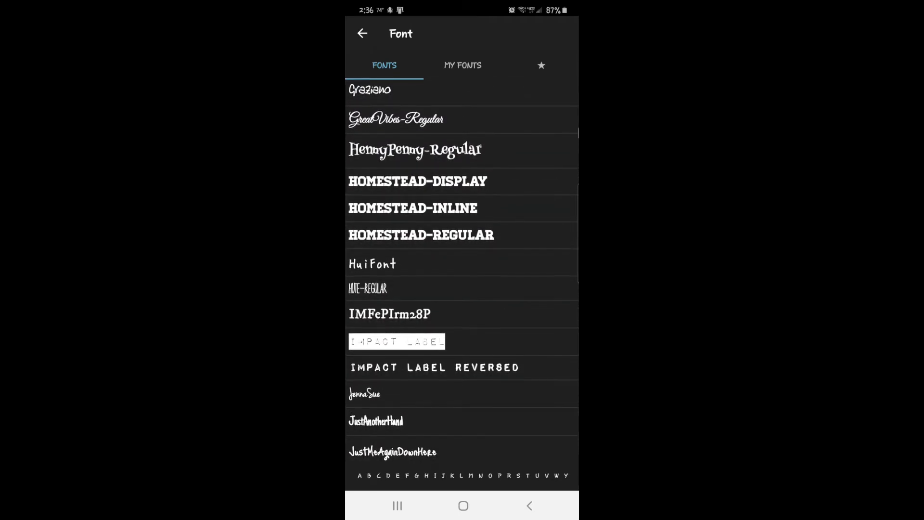
scroll(462, 269, "down", 7)
scroll(462, 269, "up", 1)
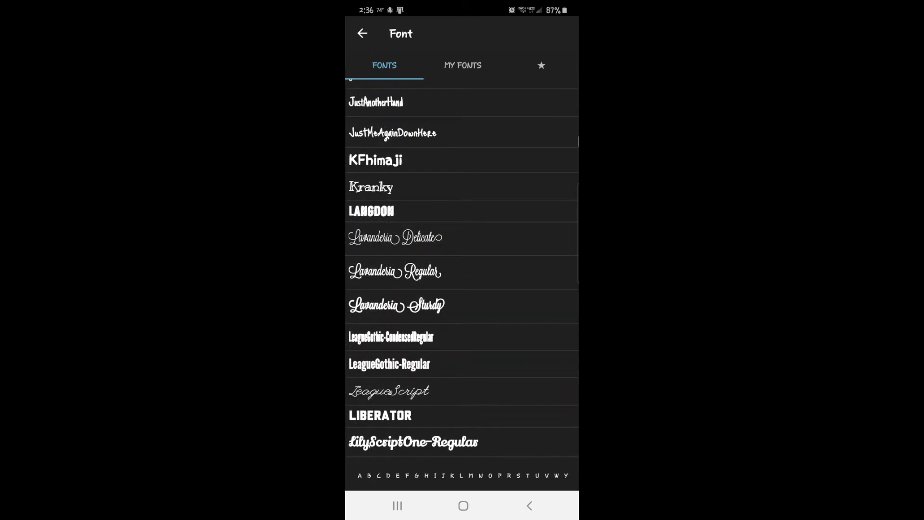
scroll(462, 269, "down", 1)
left_click(462, 274)
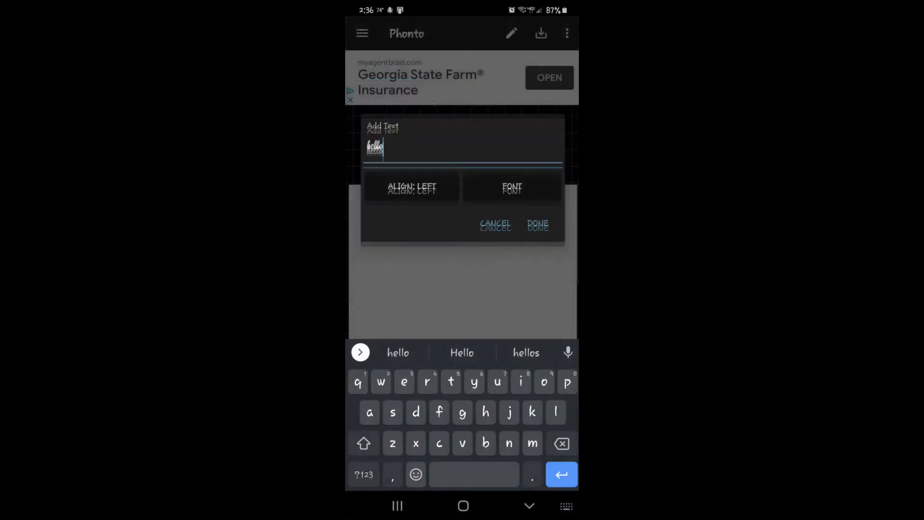
left_click(538, 223)
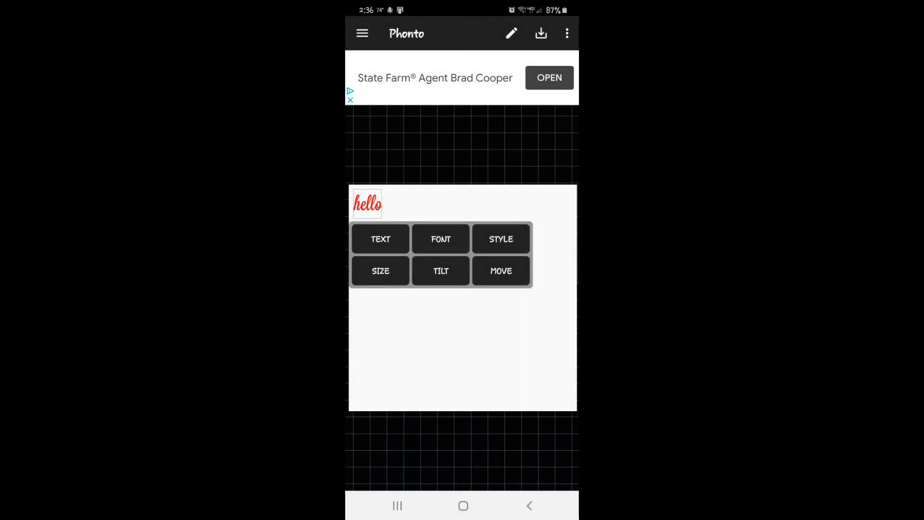
Step: Enlarge the word hello to nearly fill the white image's width and move it to the center
left_click(380, 270)
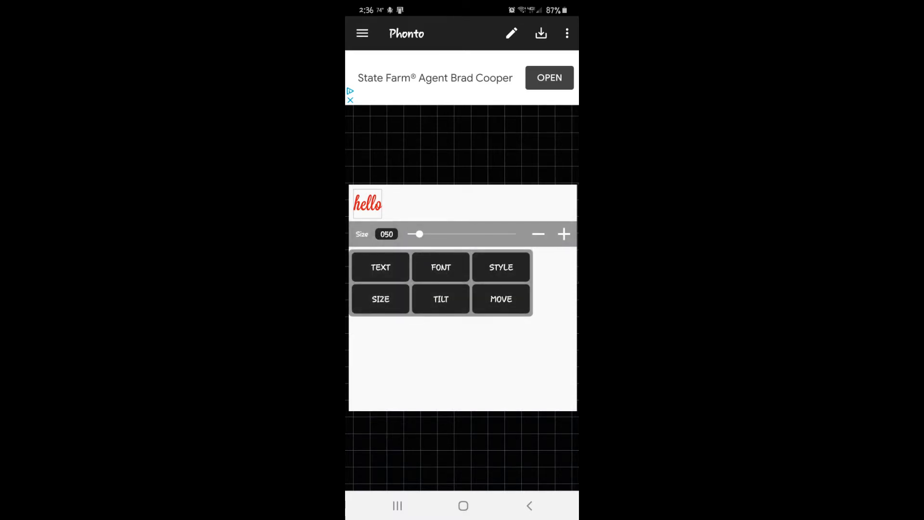
left_click_drag(419, 234, 486, 233)
left_click_drag(448, 287, 461, 296)
left_click(461, 453)
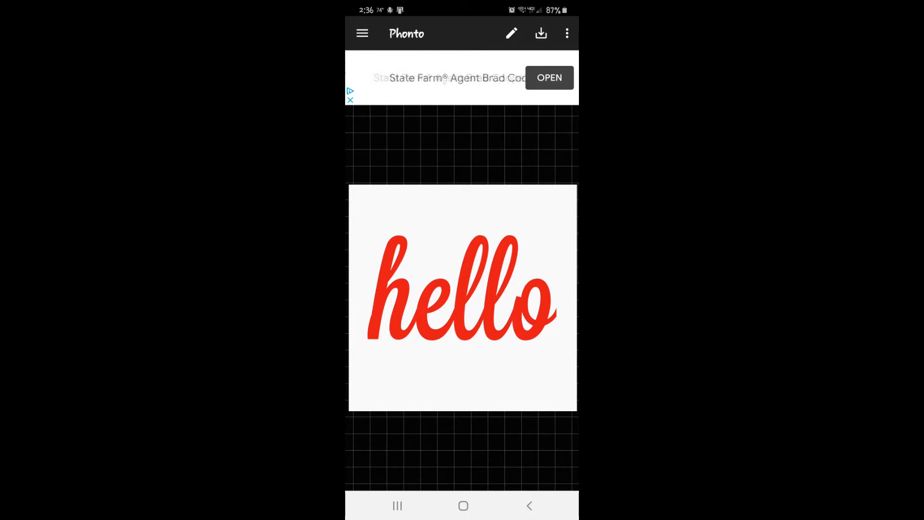
Step: Choose PNG as the format for saving the hello image
left_click(541, 33)
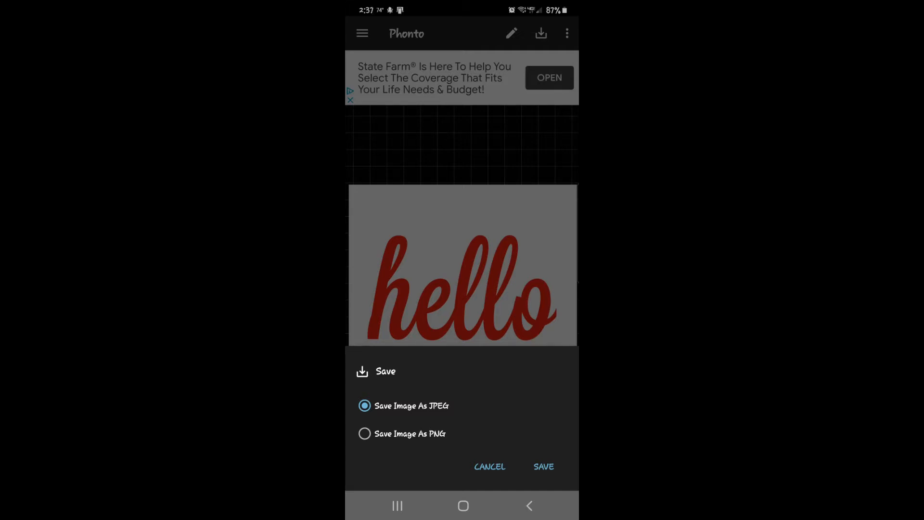
left_click(364, 433)
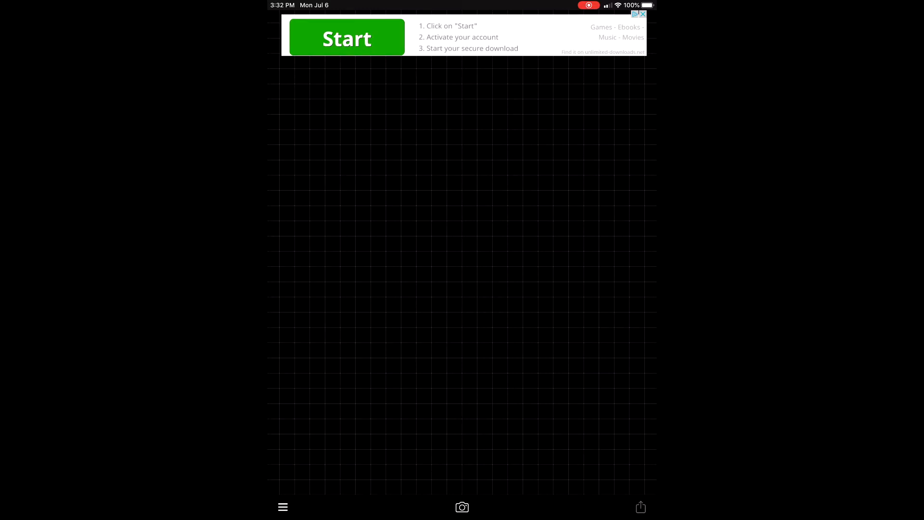
Step: Load the plain white 2048 x 2048 template as a new image to work on
left_click(461, 507)
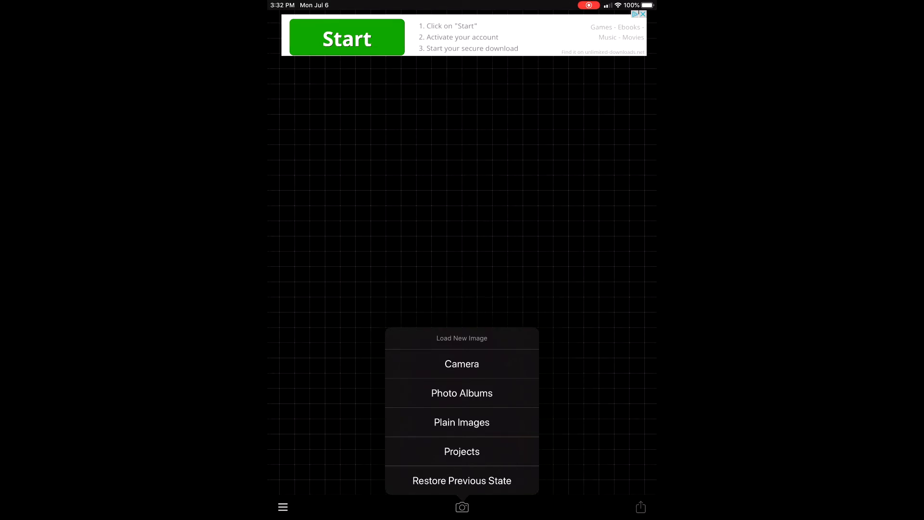
left_click(461, 422)
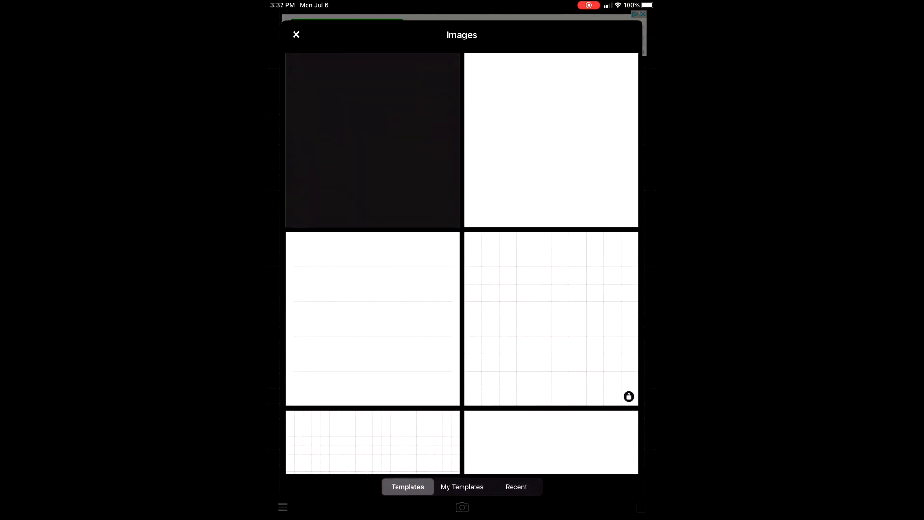
left_click(550, 140)
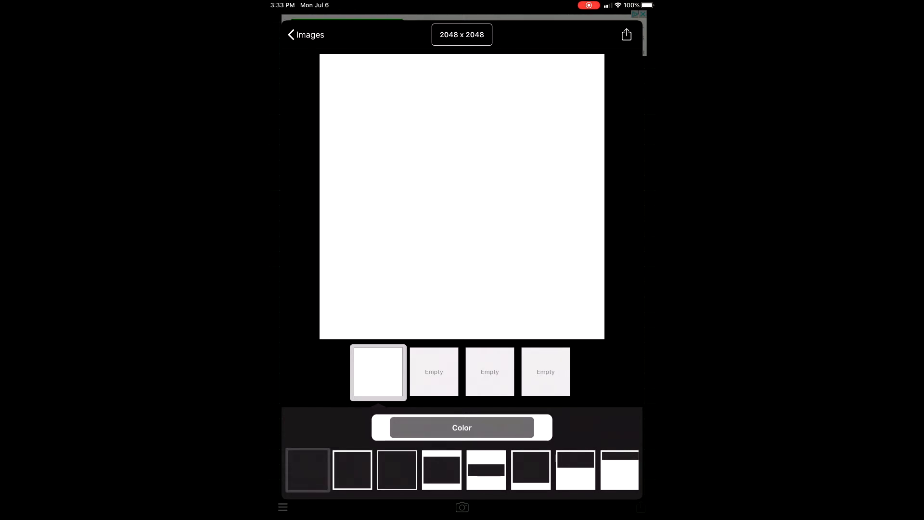
left_click(625, 35)
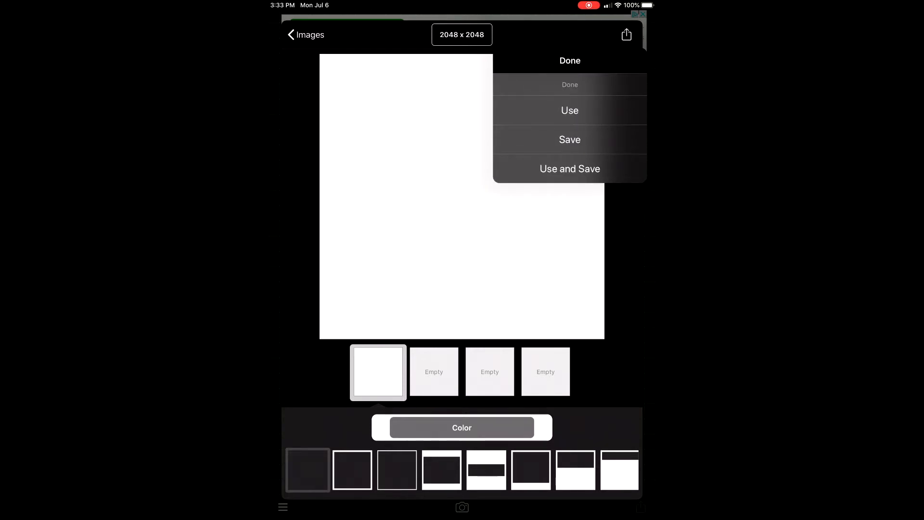
left_click(569, 110)
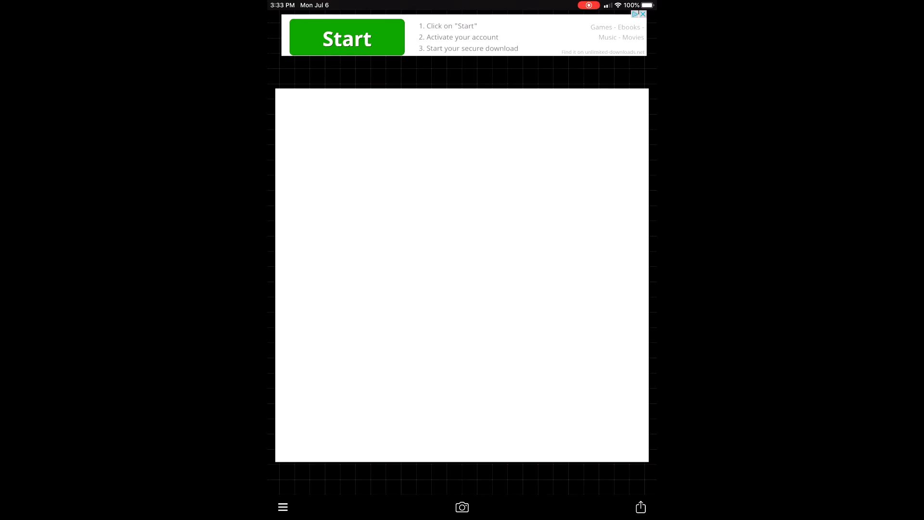
Step: Add the text Happy Birthday to the white image
left_click(439, 234)
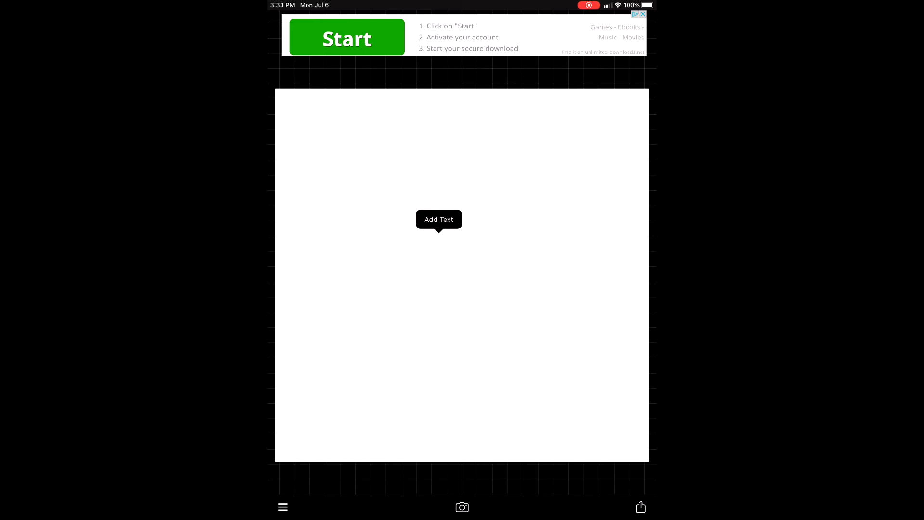
left_click(438, 219)
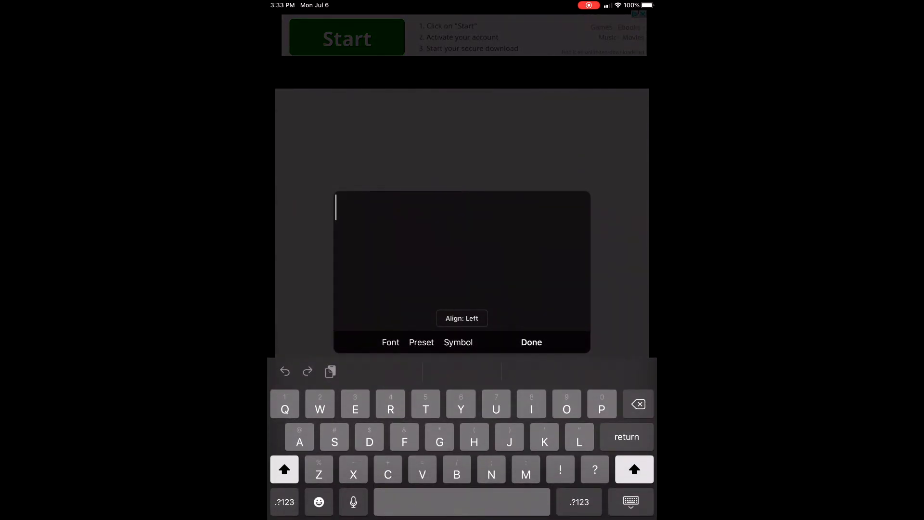
type("Happ")
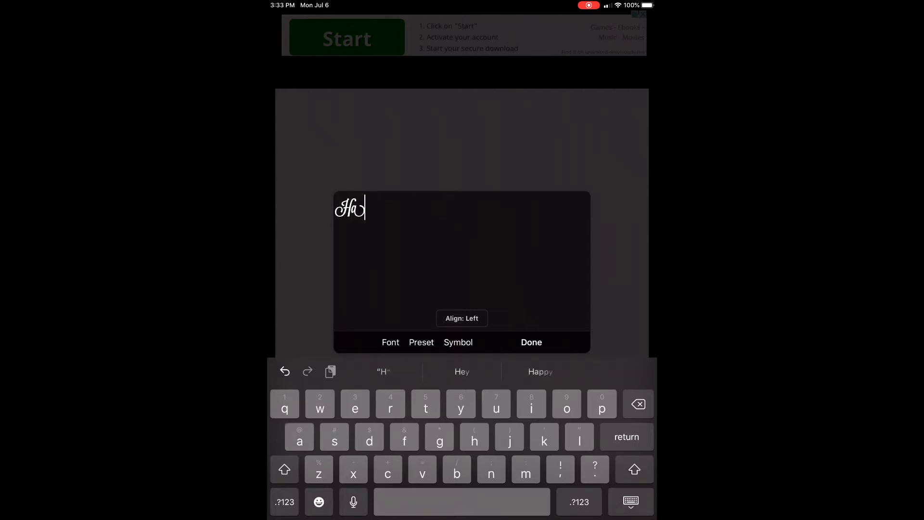
type("y")
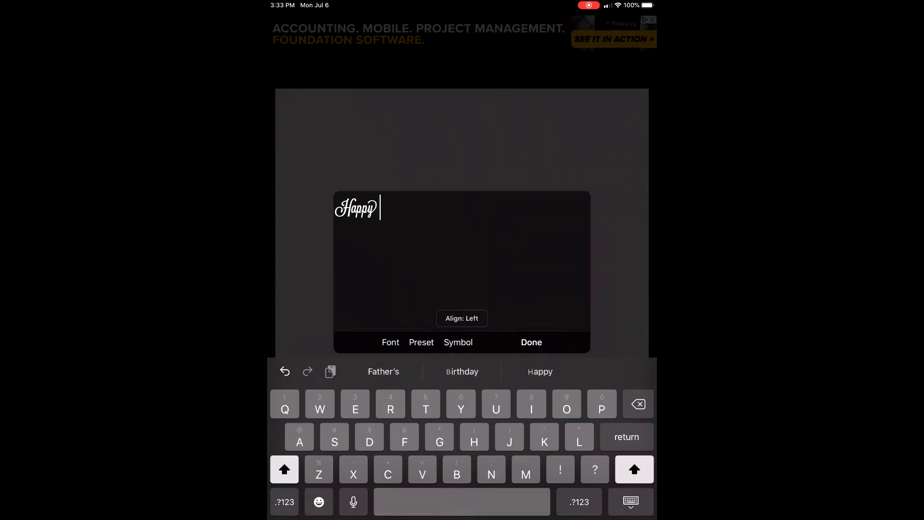
type(" Birthday")
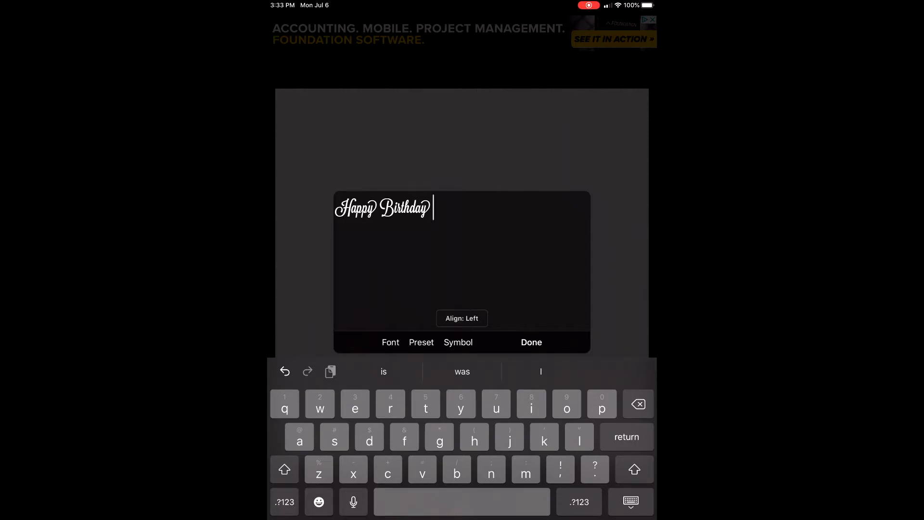
Step: Change the Happy Birthday text to a bolder connected script font and place it on the image
left_click(391, 342)
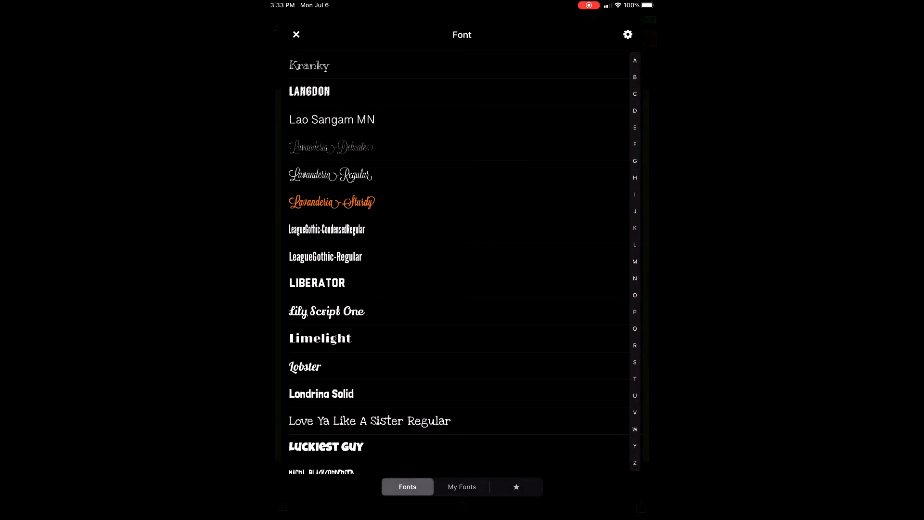
scroll(370, 262, "down", 1)
left_click(327, 290)
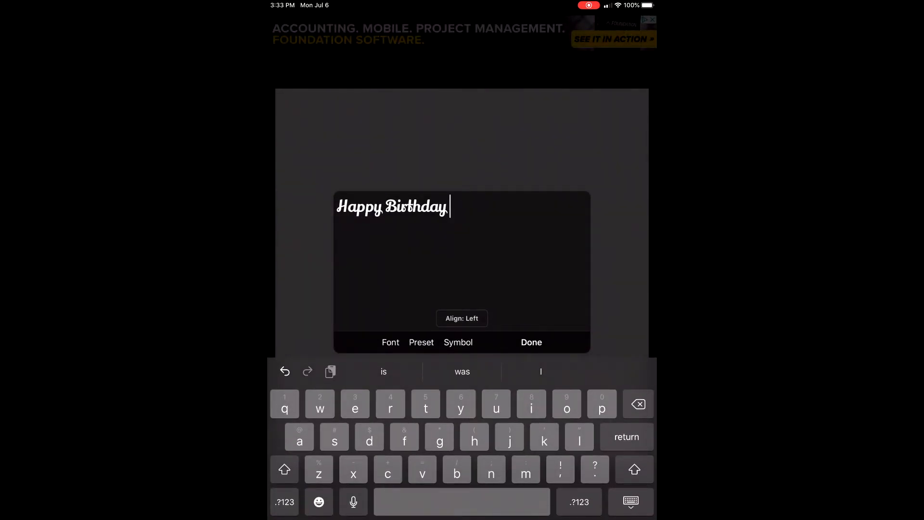
left_click(531, 342)
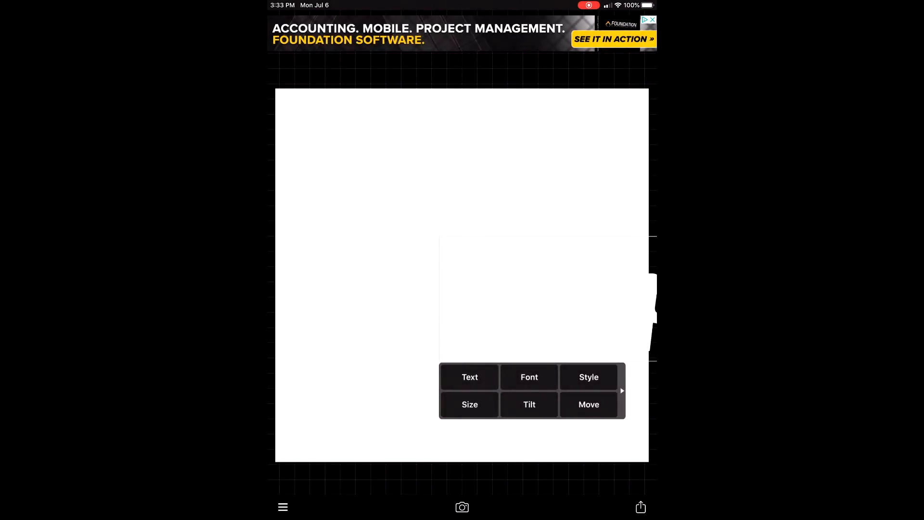
Step: Move the Happy Birthday text onto the white image and reduce its size to 1.26 so it fits the width
left_click_drag(544, 299, 337, 284)
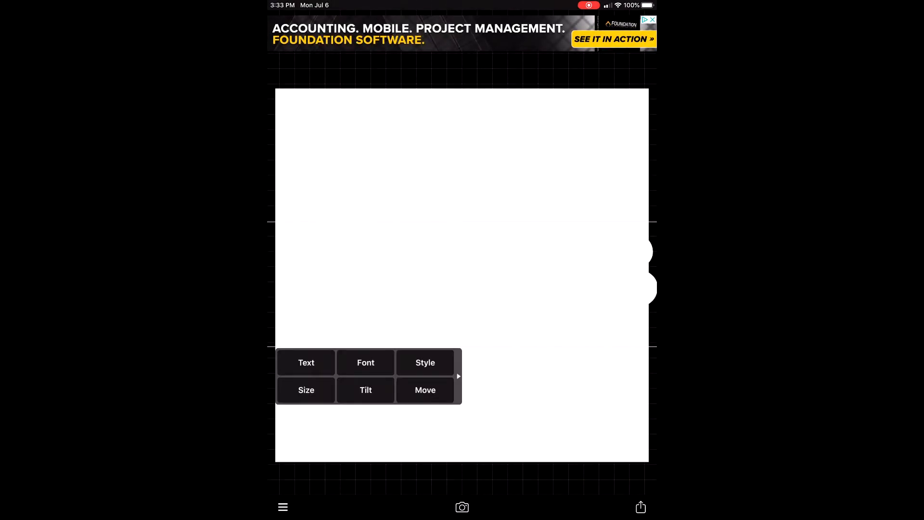
left_click(306, 390)
left_click_drag(398, 359, 351, 360)
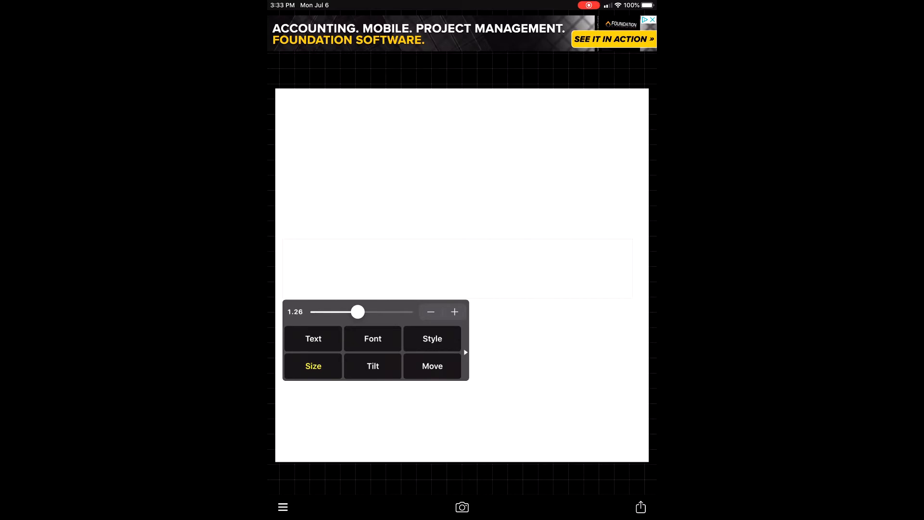
left_click(457, 268)
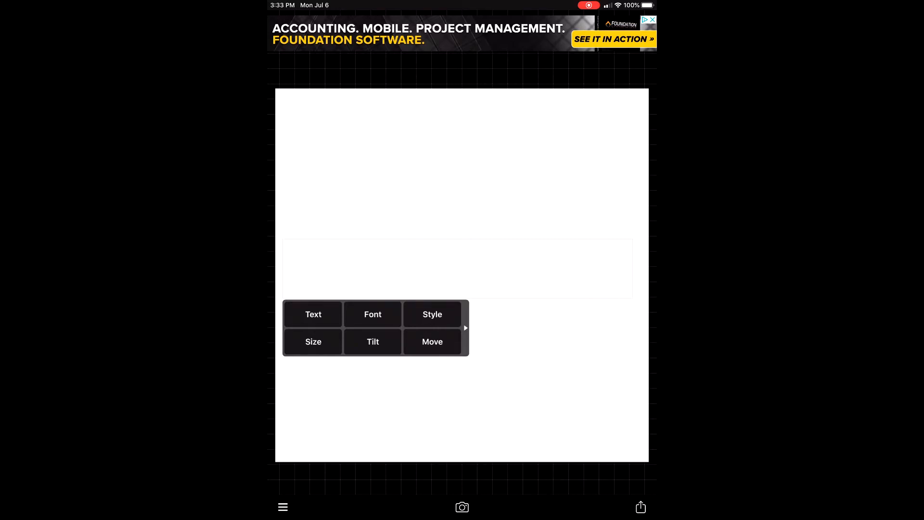
Step: Color the Happy Birthday text bright pink (red 255, green 64, blue 153) and deselect it
left_click(432, 313)
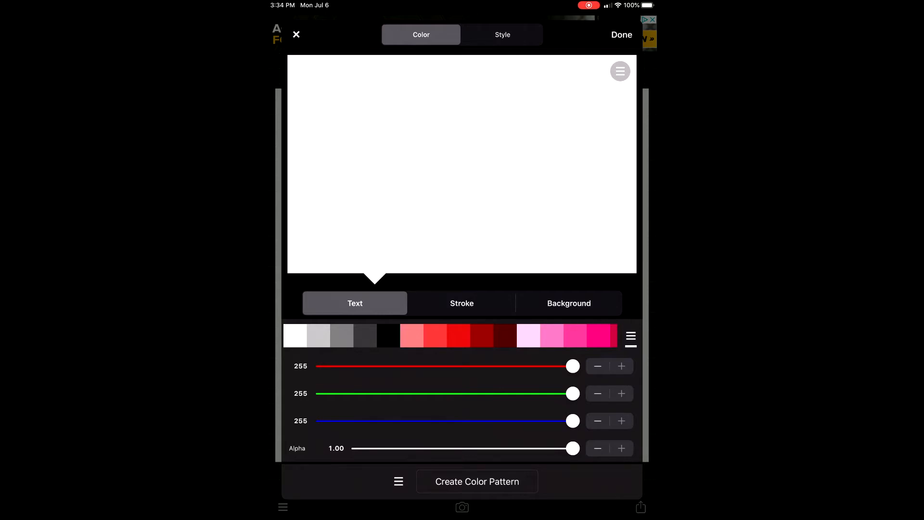
left_click(614, 335)
left_click(574, 335)
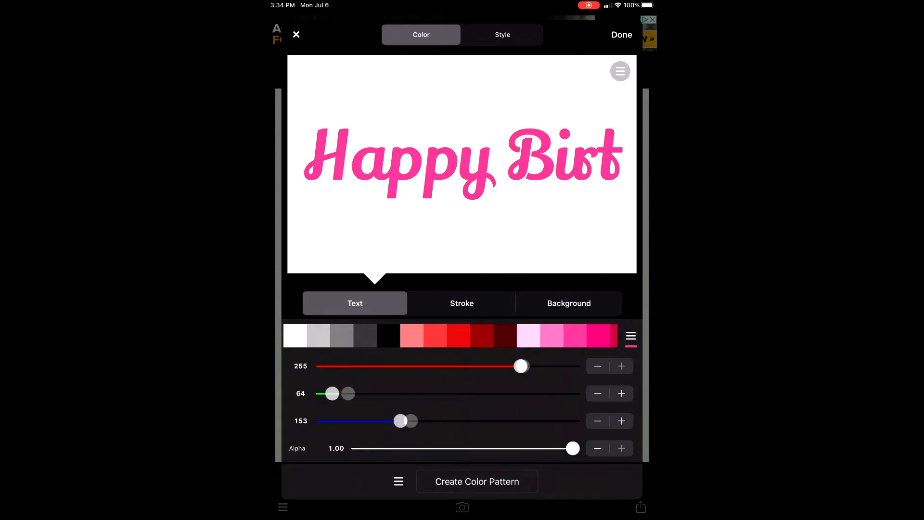
scroll(450, 336, "right", 5)
scroll(450, 335, "left", 5)
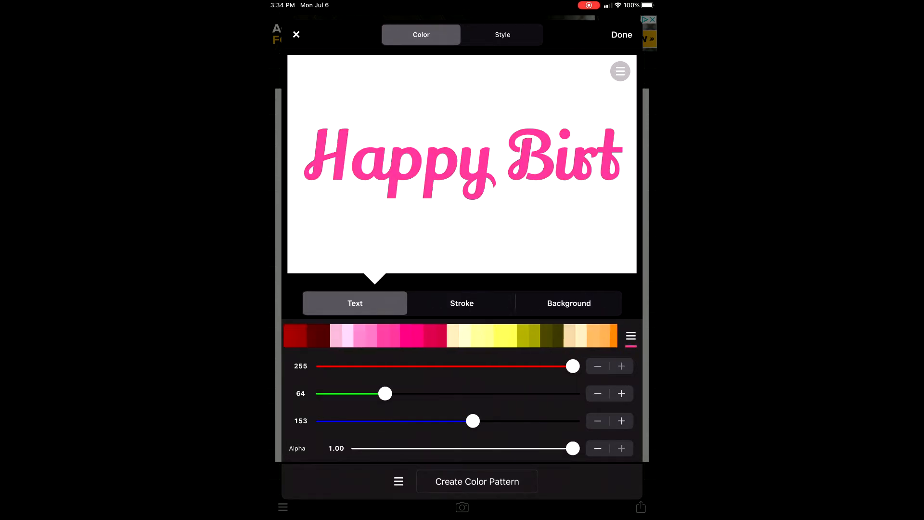
left_click(620, 34)
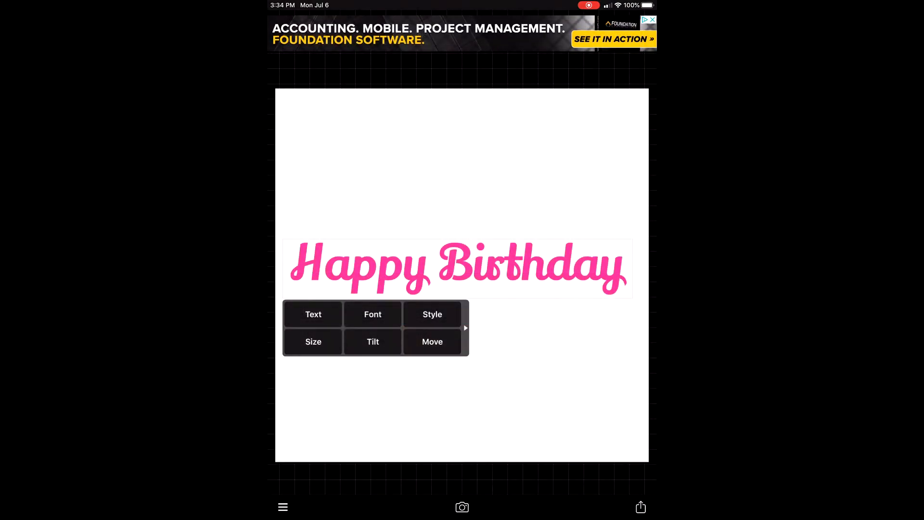
left_click(462, 400)
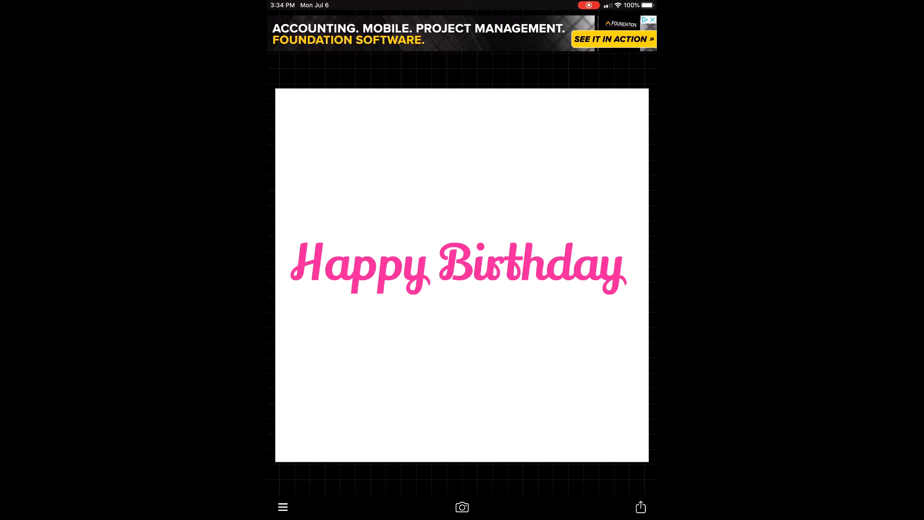
Step: Save the Happy Birthday image to Files in the Phonto Designs folder of Google Drive
left_click(640, 507)
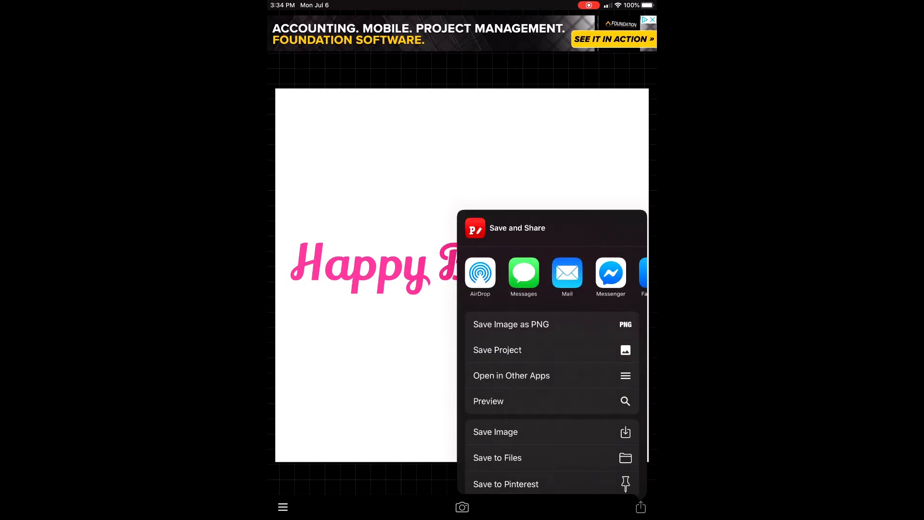
scroll(552, 365, "down", 3)
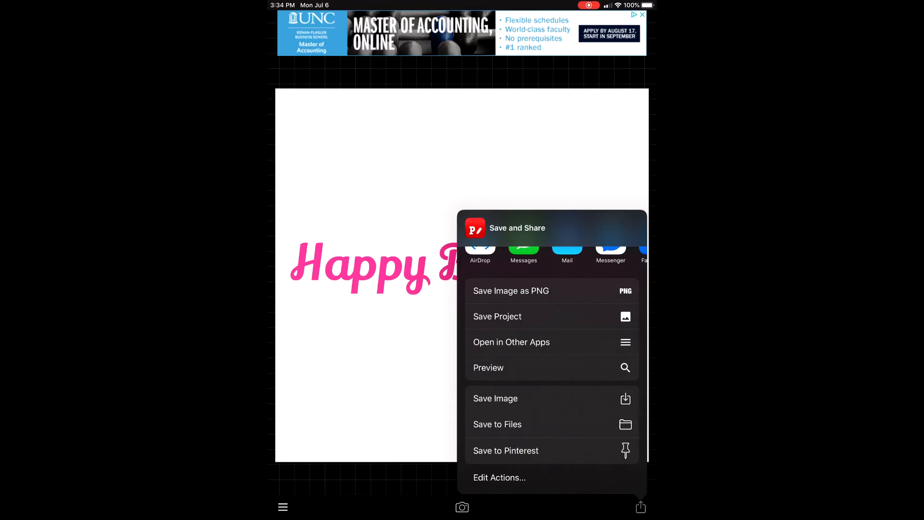
left_click(552, 424)
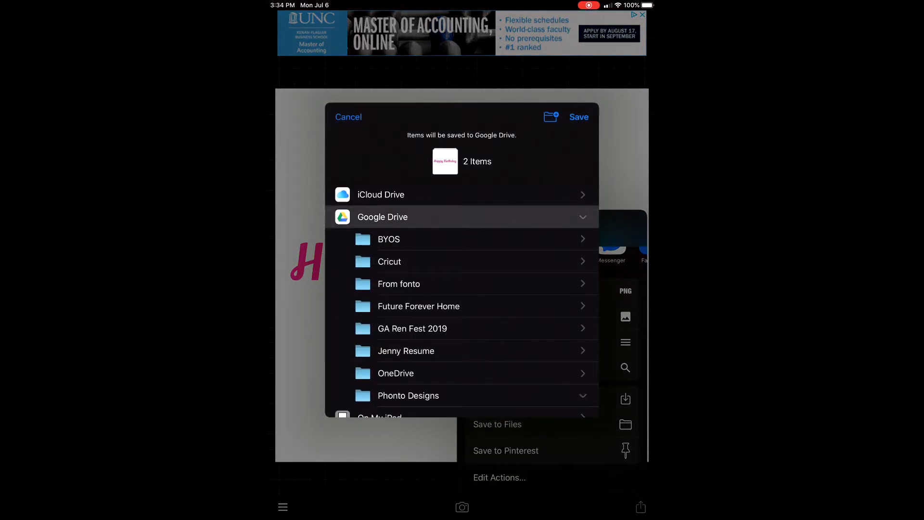
left_click(461, 395)
left_click(578, 117)
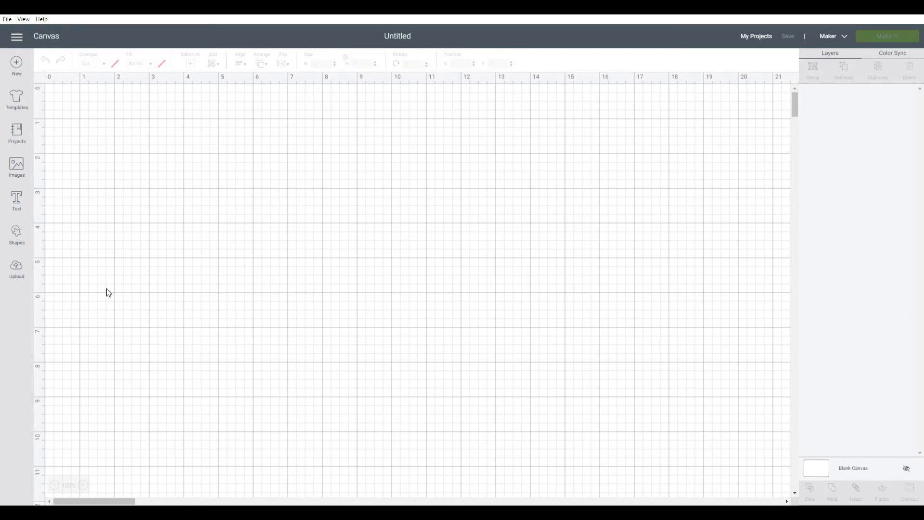
Step: Switch to Cricut Design Space and upload the Happy Birthday image with the image type Complex
left_click(17, 269)
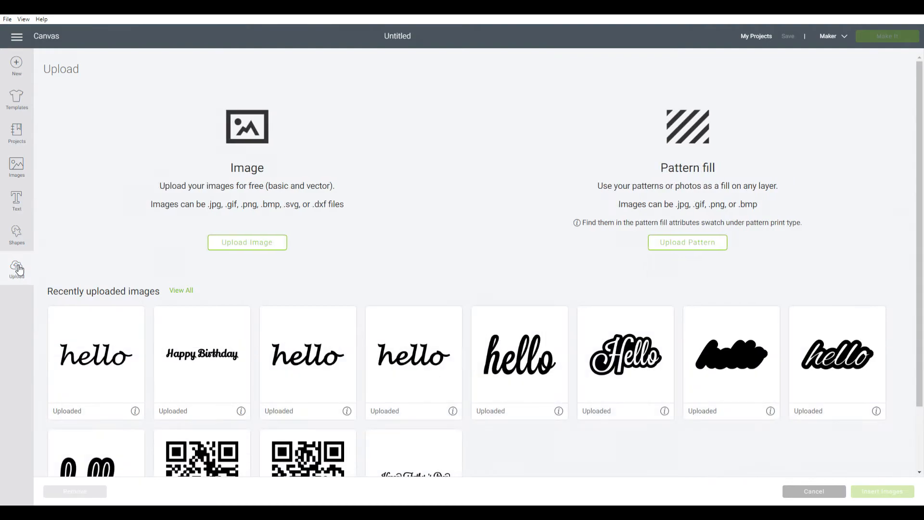
left_click(245, 244)
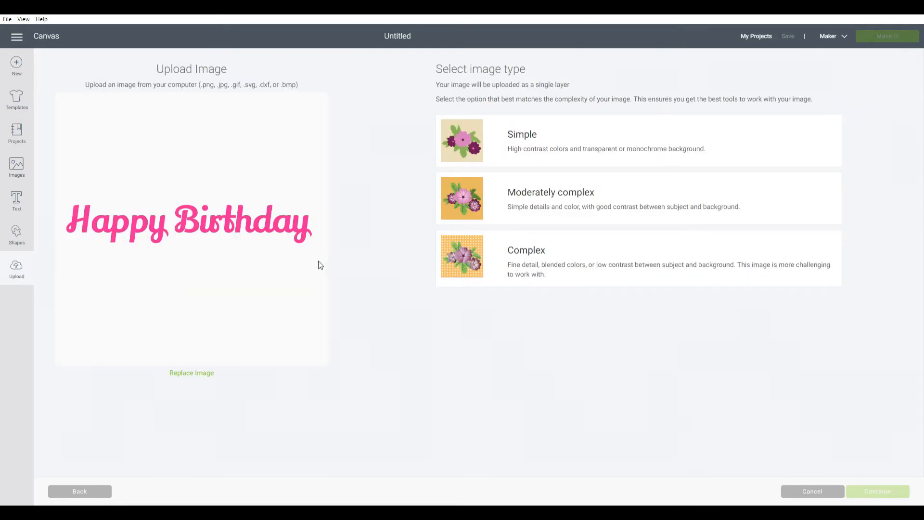
left_click(539, 255)
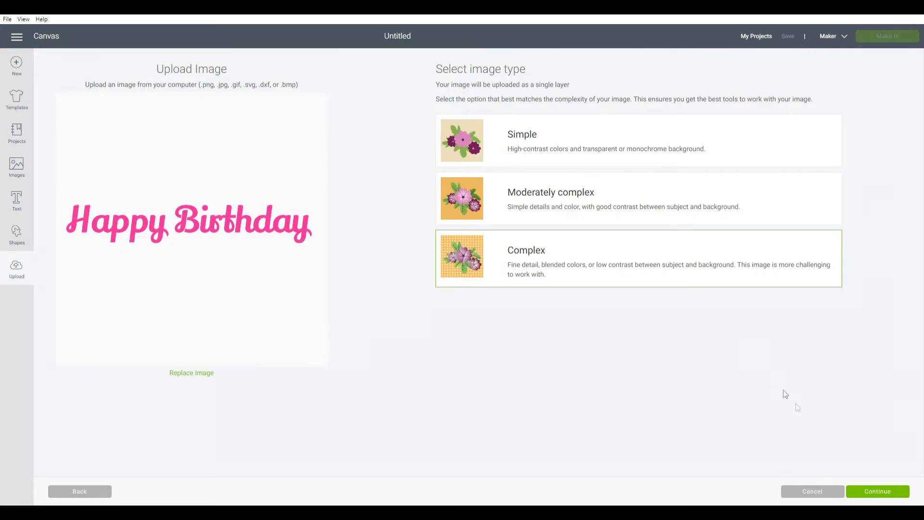
left_click(877, 490)
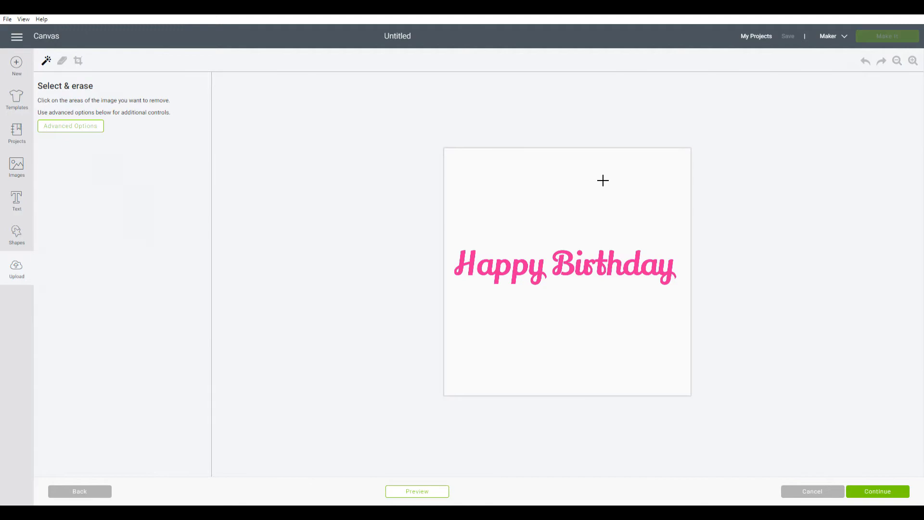
Step: Erase the white background and the enclosed areas inside the letters of the word Happy
left_click(913, 61)
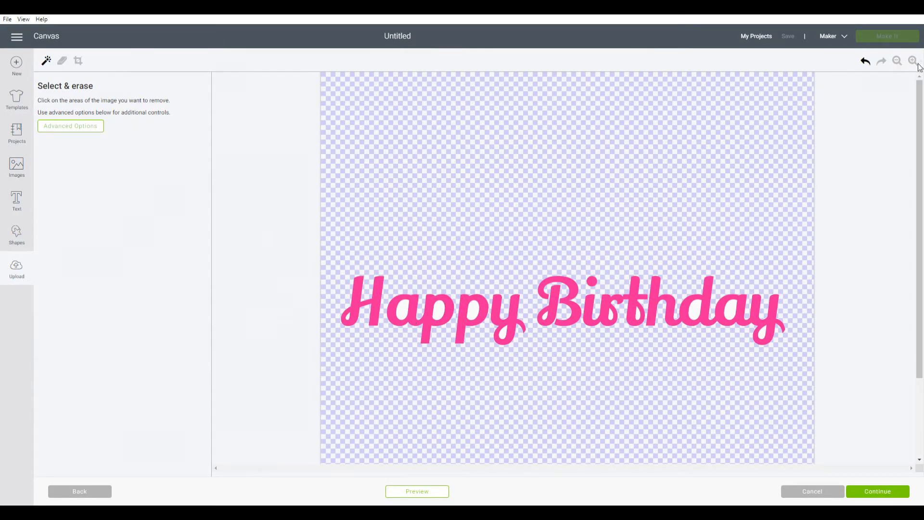
left_click(913, 61)
scroll(389, 354, "down", 2)
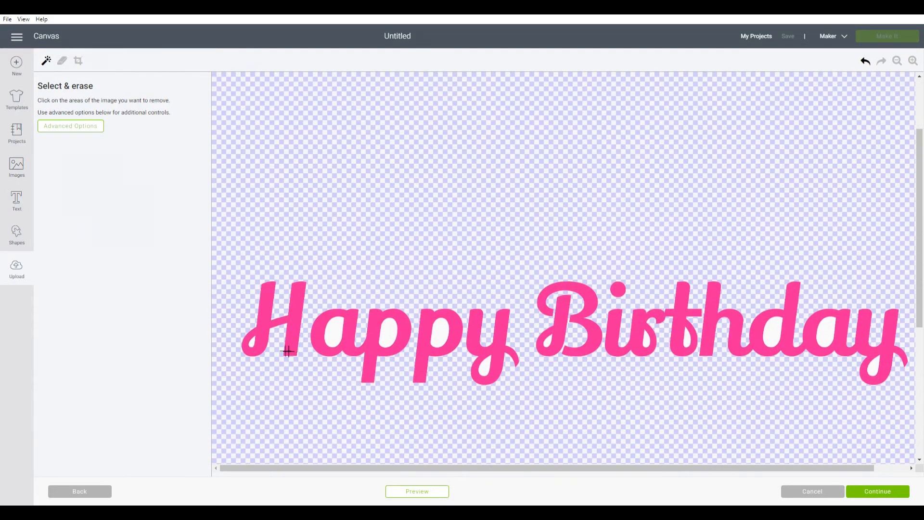
left_click(339, 338)
left_click(392, 337)
left_click(453, 335)
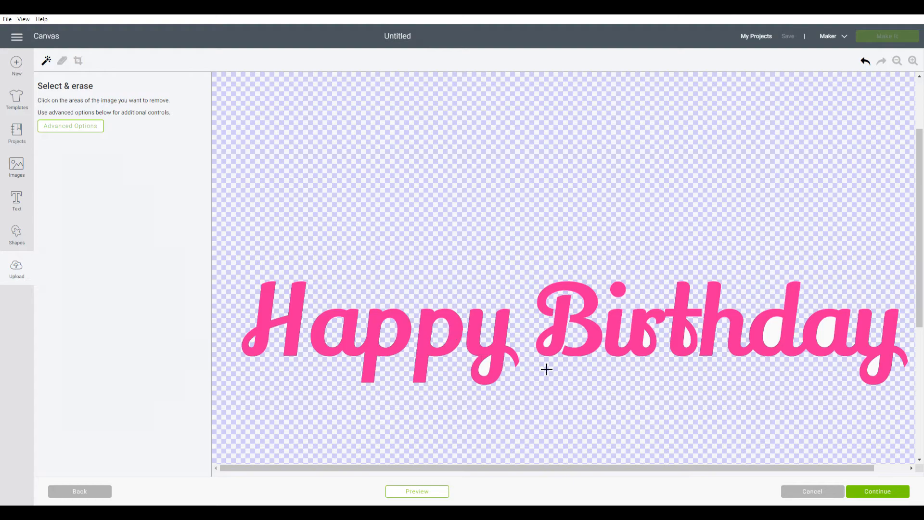
left_click(493, 370)
Step: Erase the enclosed areas inside the d, a and y of Birthday, undoing the accidental letter removal
left_click(774, 335)
left_click(836, 331)
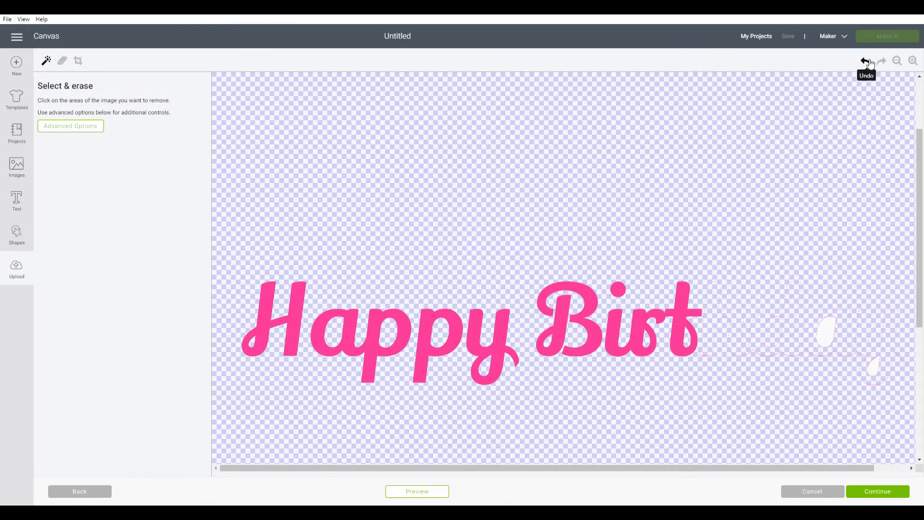
left_click(868, 62)
left_click(831, 336)
left_click(874, 369)
Step: Save the cleaned upload as a Cut image named Happy Birthday and insert it on the canvas
left_click(875, 500)
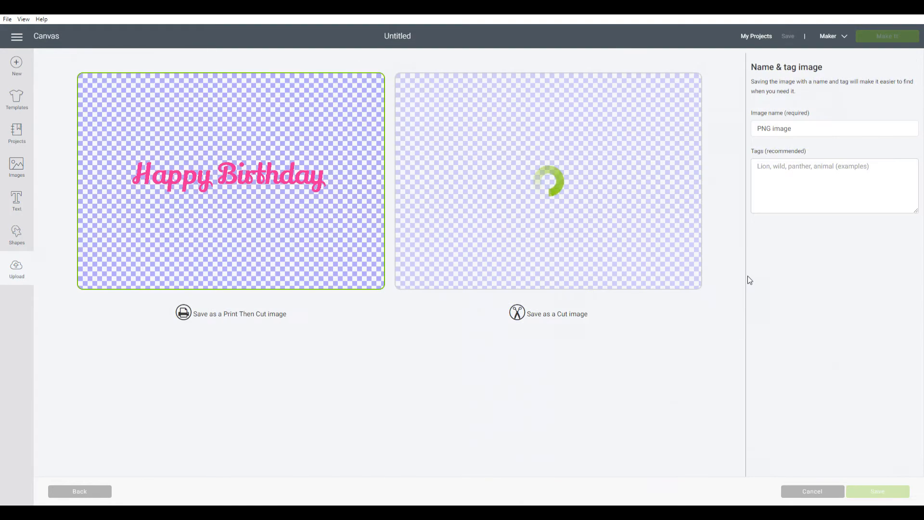
triple_click(813, 136)
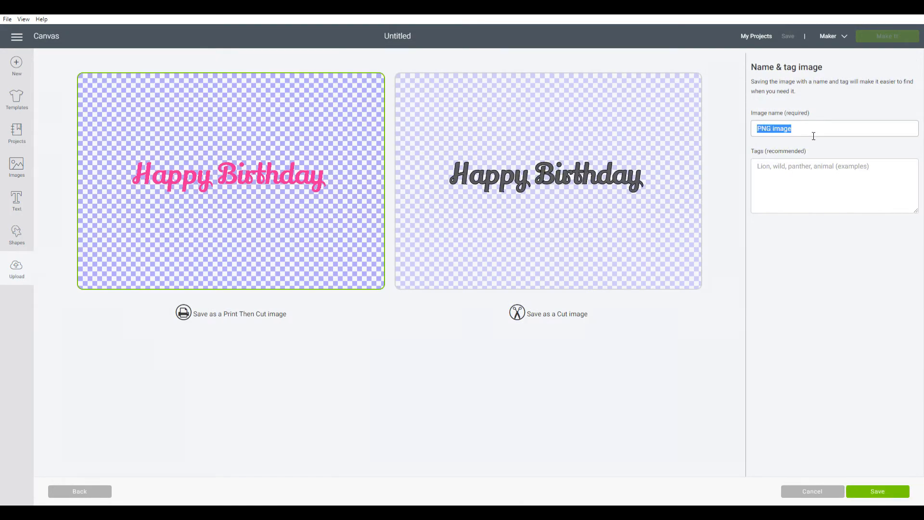
type("Happy Birthday")
left_click(501, 260)
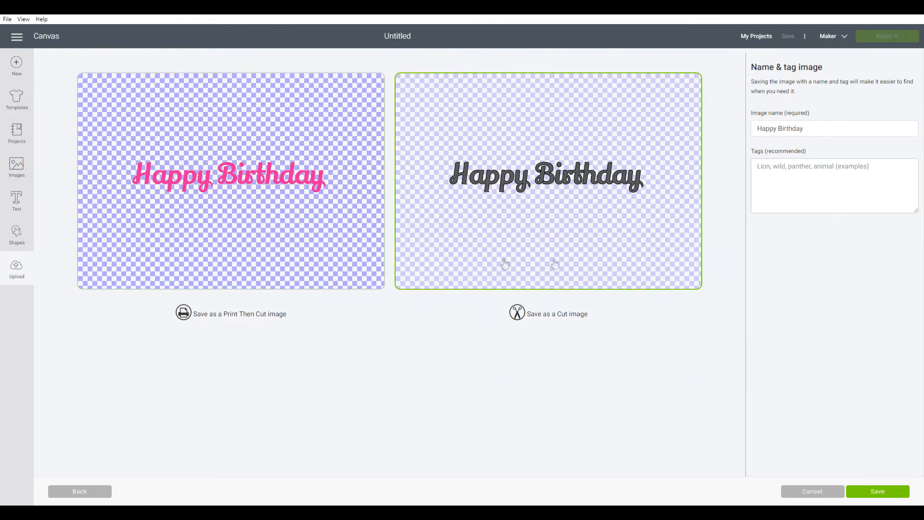
left_click(876, 492)
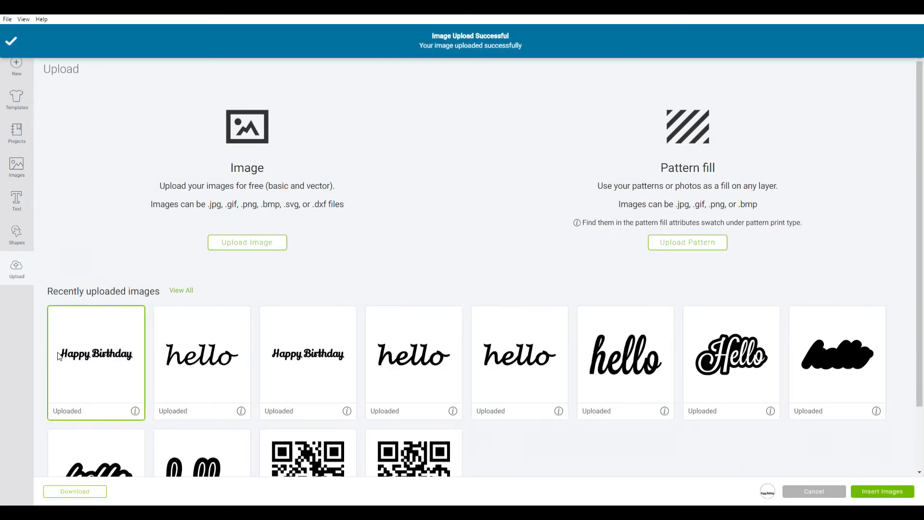
left_click(885, 490)
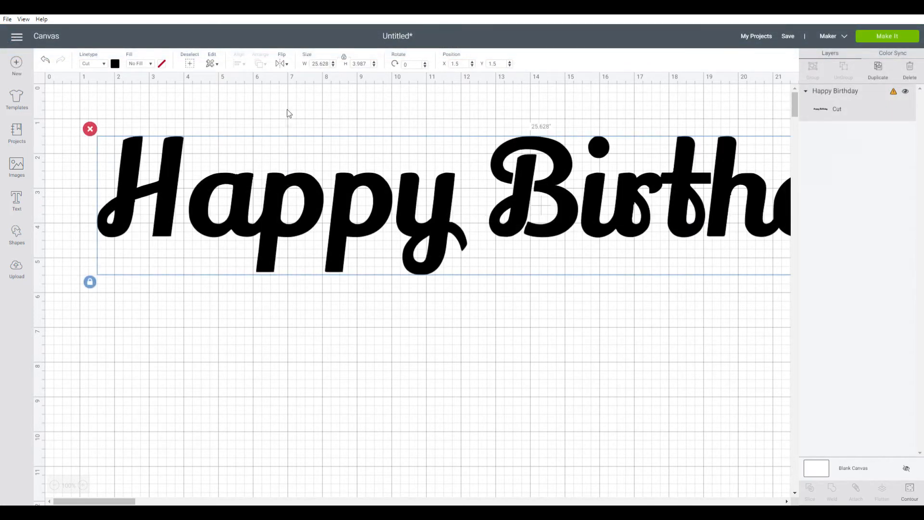
Step: Set the Happy Birthday image's width to 6 inches and move it towards the middle of the canvas
left_click(325, 68)
type("6")
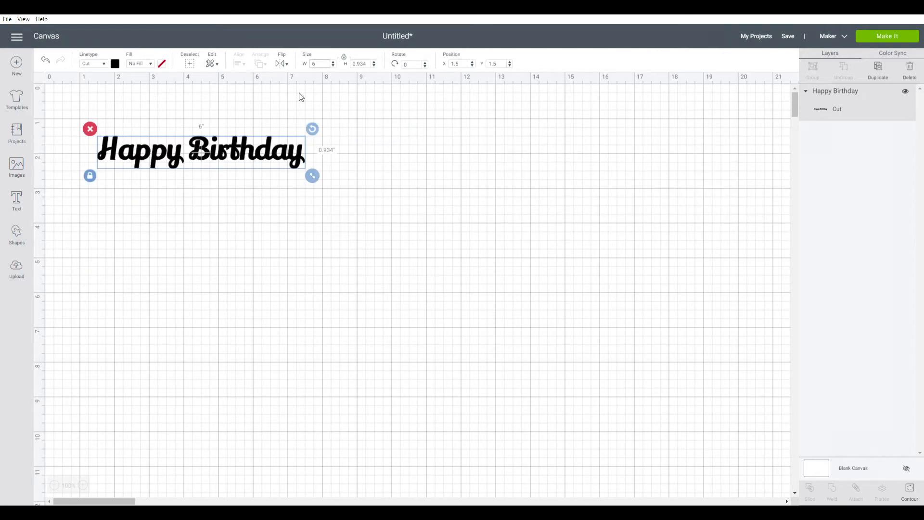
left_click_drag(243, 164, 377, 246)
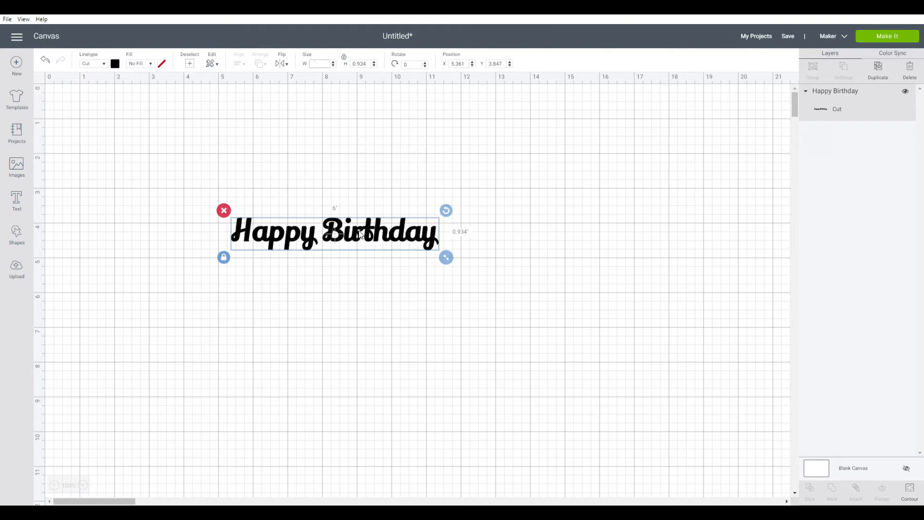
Step: Set the Happy Birthday image's width to 3 inches, then enlarge it slightly freehand and deselect it
key("Return")
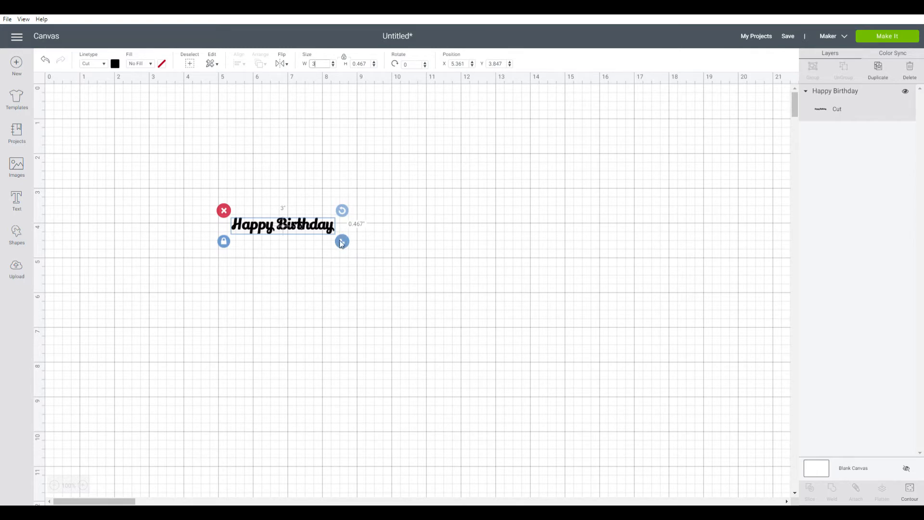
left_click_drag(342, 242, 381, 293)
left_click(381, 293)
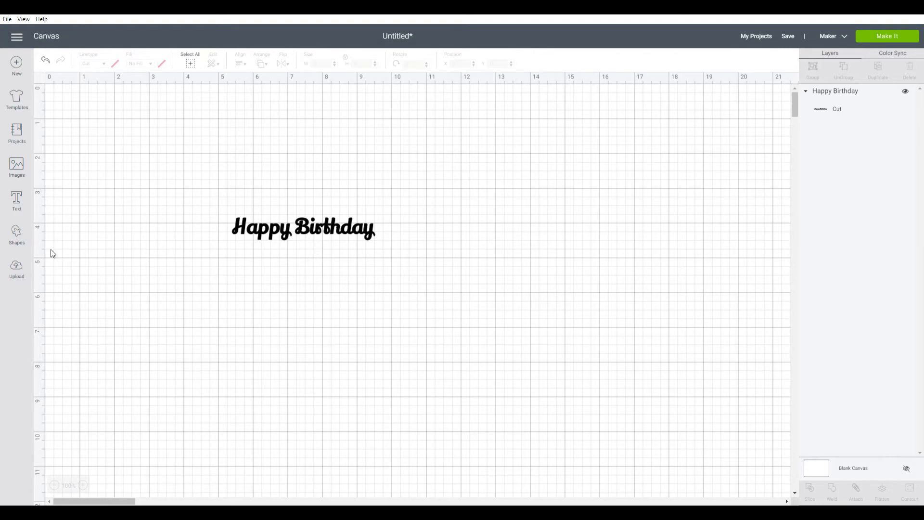
Step: Insert a square, unlock its proportions and reshape it into a rectangle about 1.9 inches tall covering the word Birthday
left_click(19, 235)
left_click(56, 167)
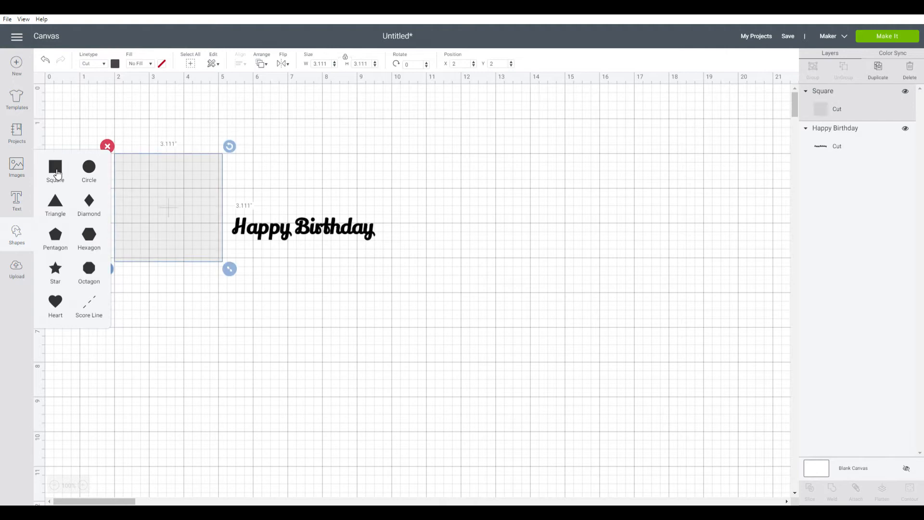
left_click_drag(165, 225, 343, 254)
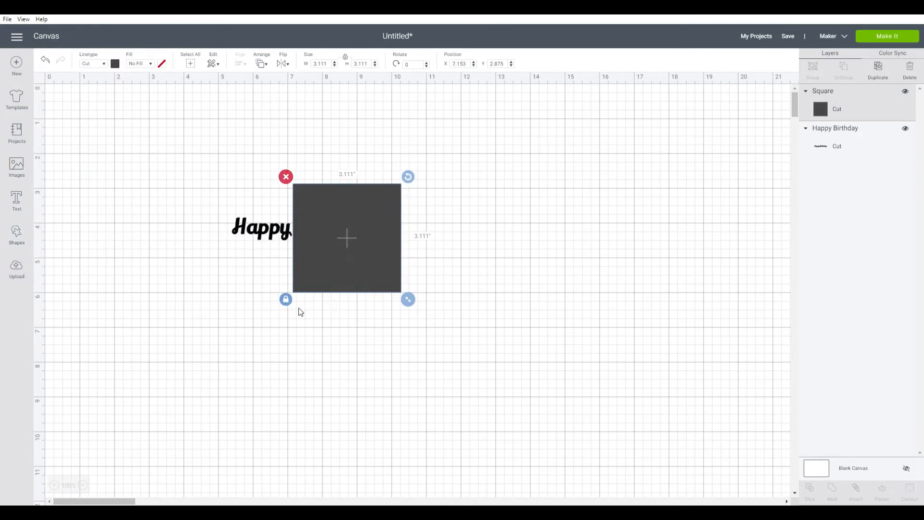
left_click(285, 299)
left_click_drag(407, 300, 404, 258)
left_click_drag(382, 229, 384, 238)
left_click(386, 314)
Step: Slice the Happy Birthday image with the rectangle and move the resulting pieces apart
left_click_drag(422, 300, 203, 172)
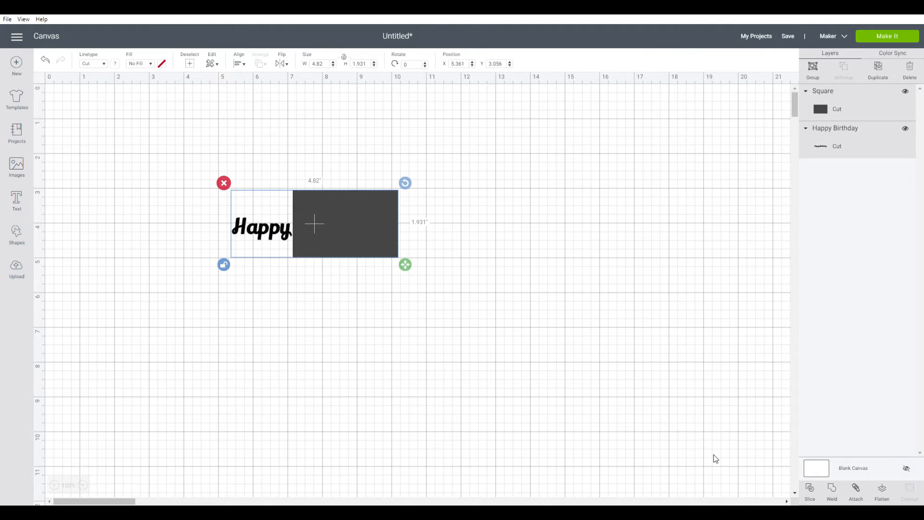
left_click(811, 493)
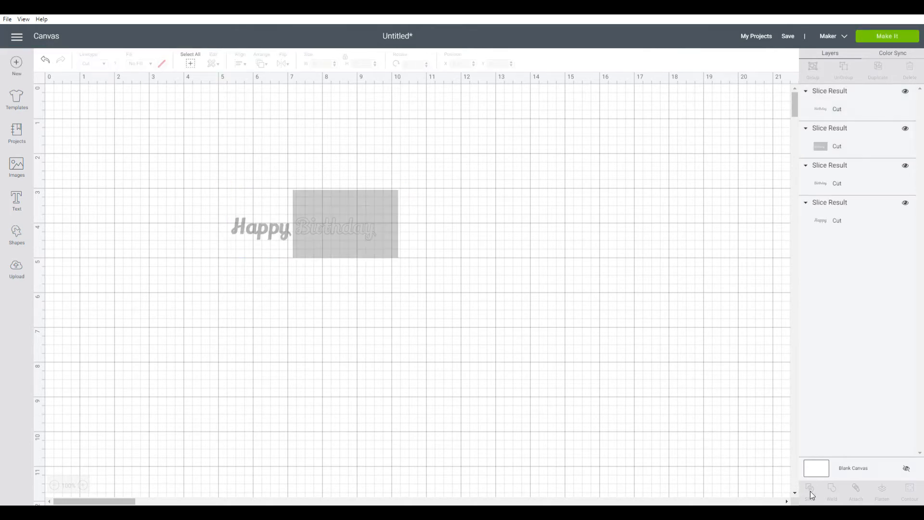
left_click_drag(392, 208, 376, 325)
left_click_drag(373, 231, 423, 255)
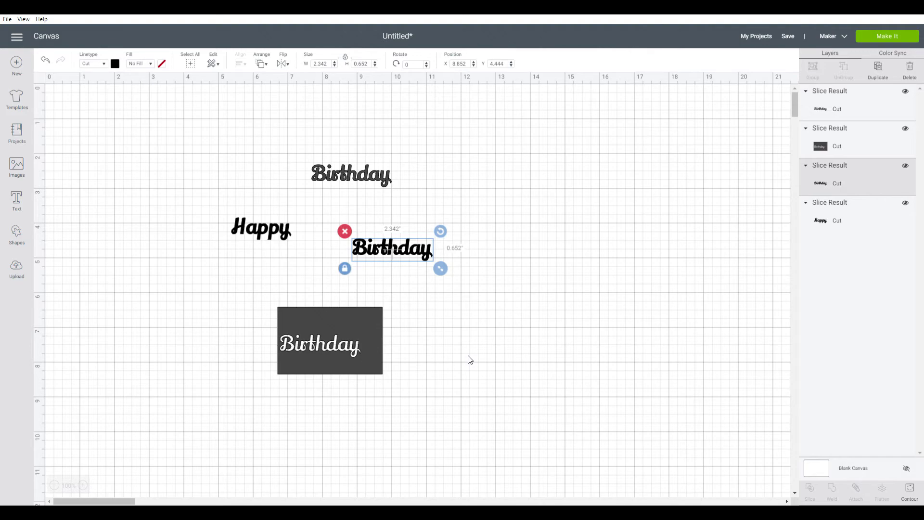
Step: Delete the surplus copy of Birthday and the rectangle with the Birthday cutout
left_click(367, 182)
left_click(303, 158)
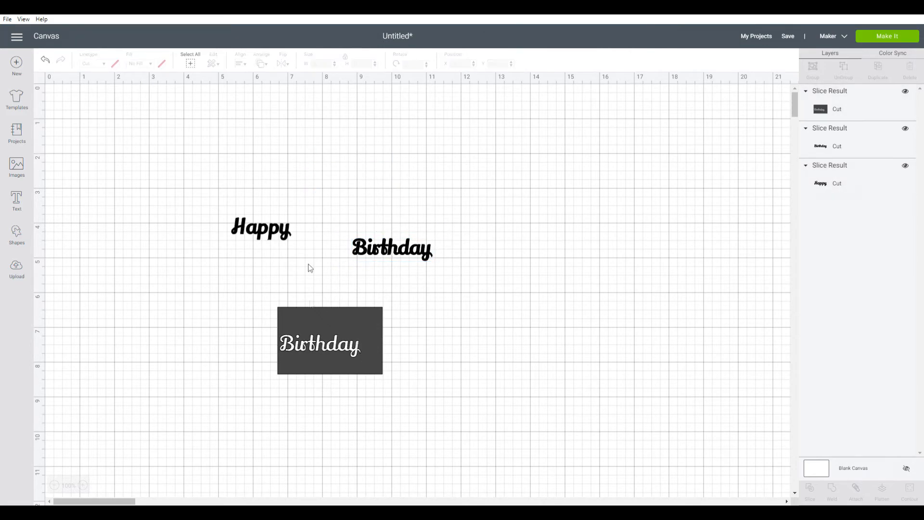
left_click(305, 324)
left_click(270, 299)
Step: Stack the word Happy above Birthday and align the two words on their horizontal centres
left_click_drag(410, 249, 342, 293)
left_click(275, 227)
left_click_drag(274, 228, 339, 238)
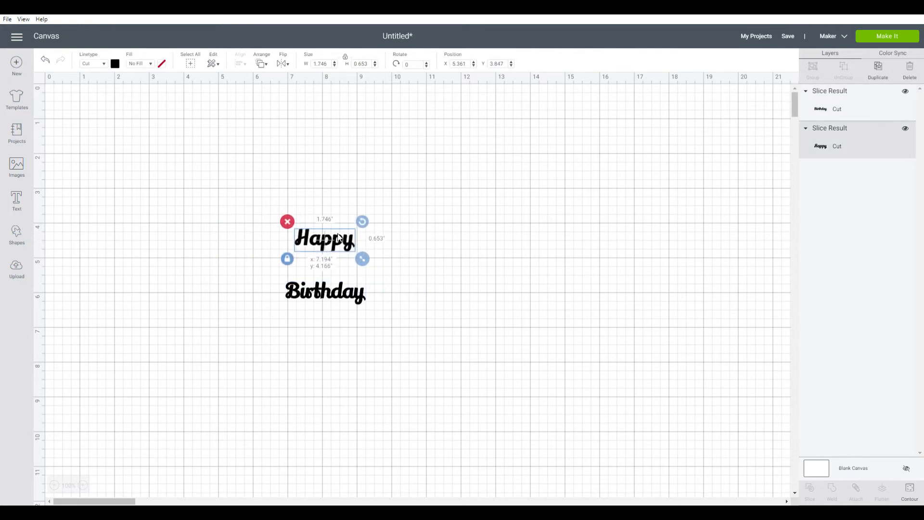
left_click_drag(339, 237, 339, 253)
left_click_drag(287, 178, 361, 325)
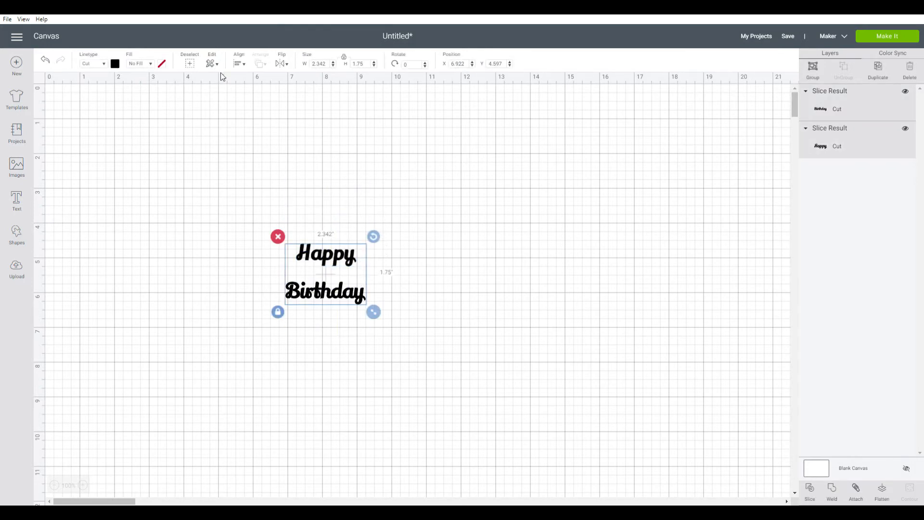
left_click(239, 63)
left_click(254, 106)
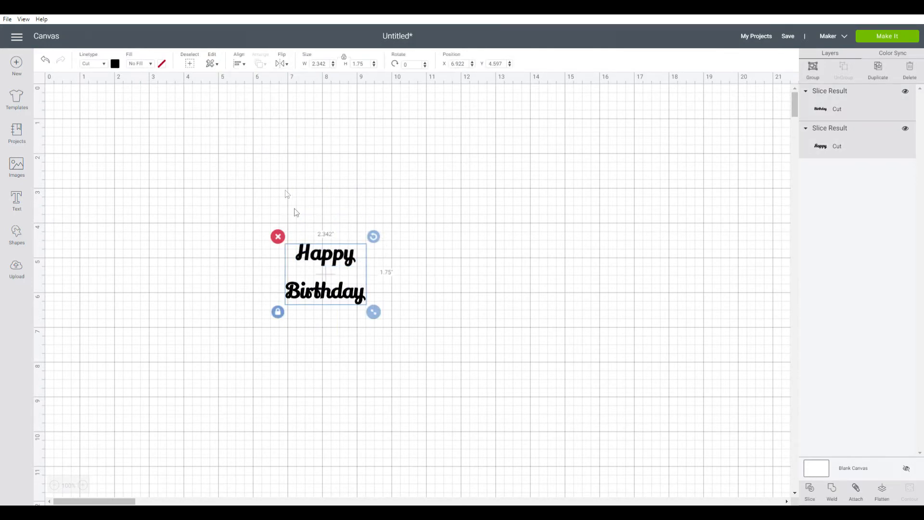
Step: Nudge the word Birthday upwards so it sits closer beneath Happy
left_click(334, 335)
left_click(333, 299)
key("Up")
key("Up")
key("Up")
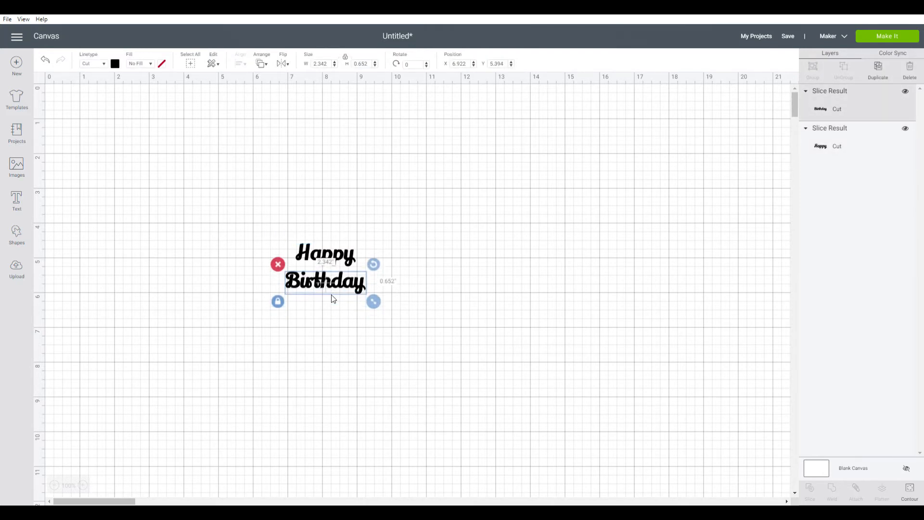
left_click(330, 332)
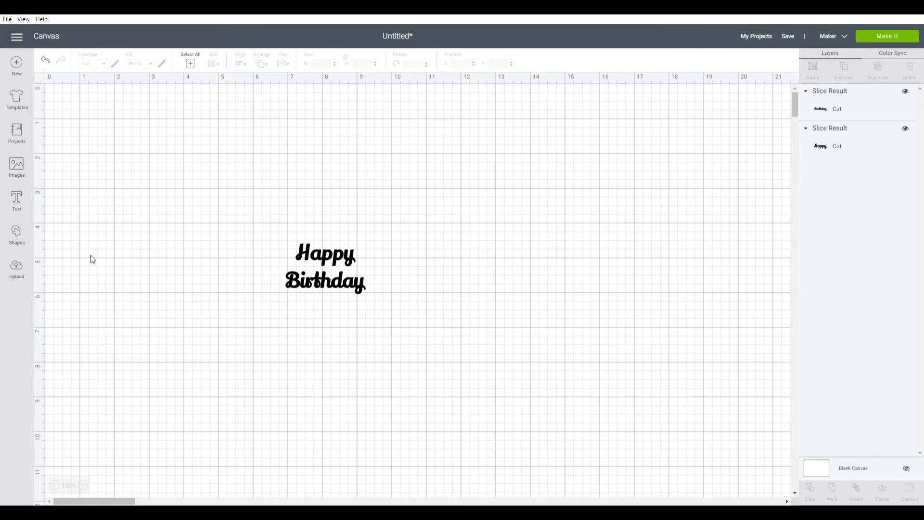
Step: Insert another copy of the uploaded Happy Birthday image and set its width to 6 inches
left_click(23, 269)
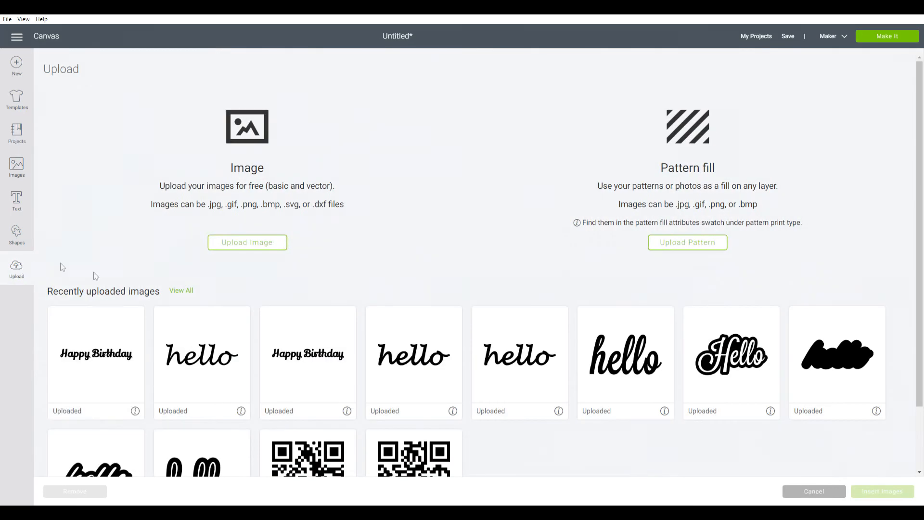
left_click(96, 356)
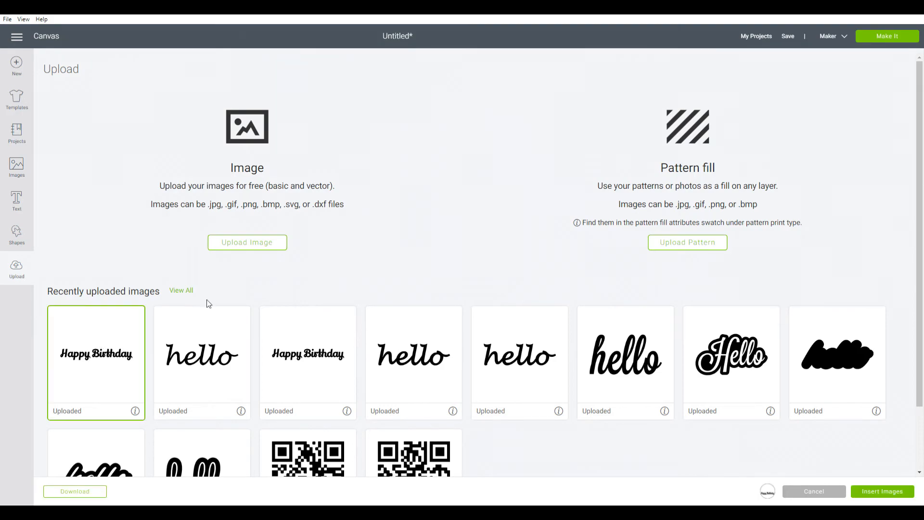
left_click(898, 488)
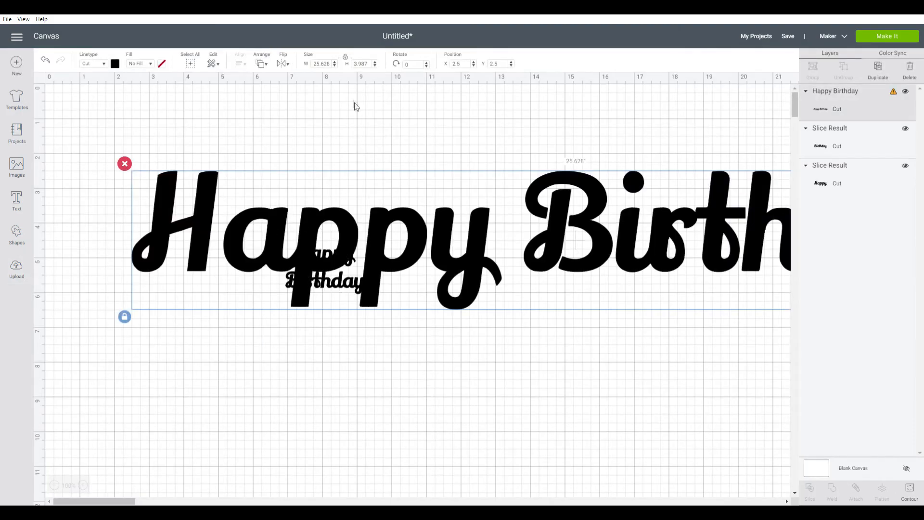
left_click(324, 67)
type("6")
key("Return")
Step: Separate the one-line Happy Birthday from the stacked words, moving the stacked pair to an empty area of the canvas
left_click_drag(290, 188, 398, 166)
left_click_drag(243, 240, 472, 409)
left_click_drag(333, 277, 179, 314)
left_click_drag(331, 179, 353, 209)
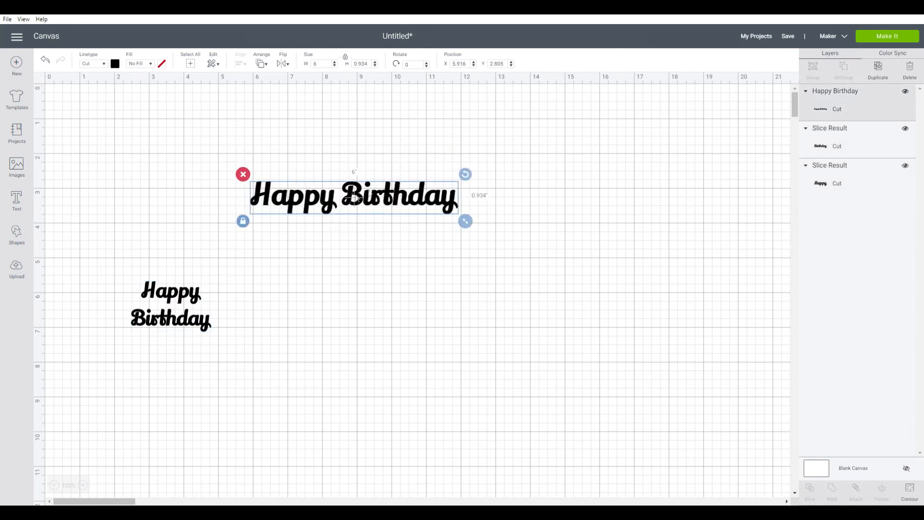
Step: Open Contour for the one-line Happy Birthday, enlarge the preview and hide the outer outlines of the ap and second p in Happy
left_click(575, 130)
left_click(394, 214)
left_click(913, 491)
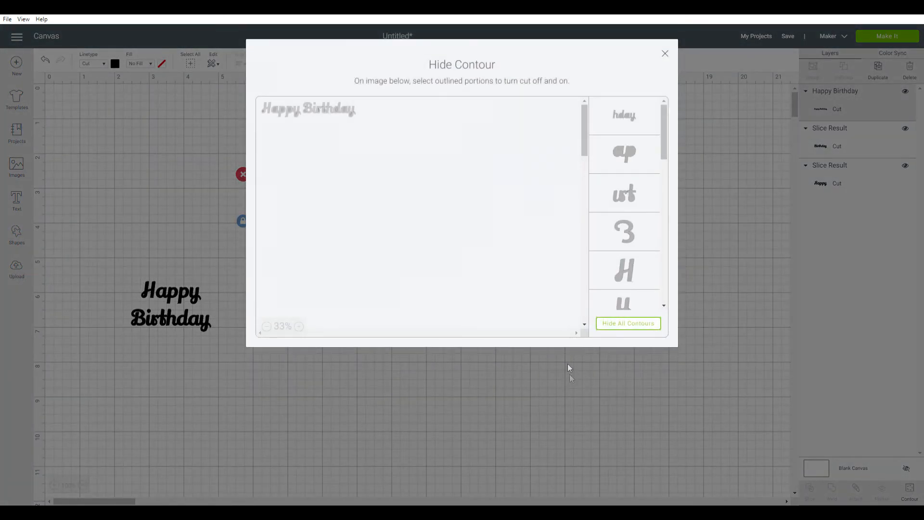
left_click(304, 327)
left_click(303, 327)
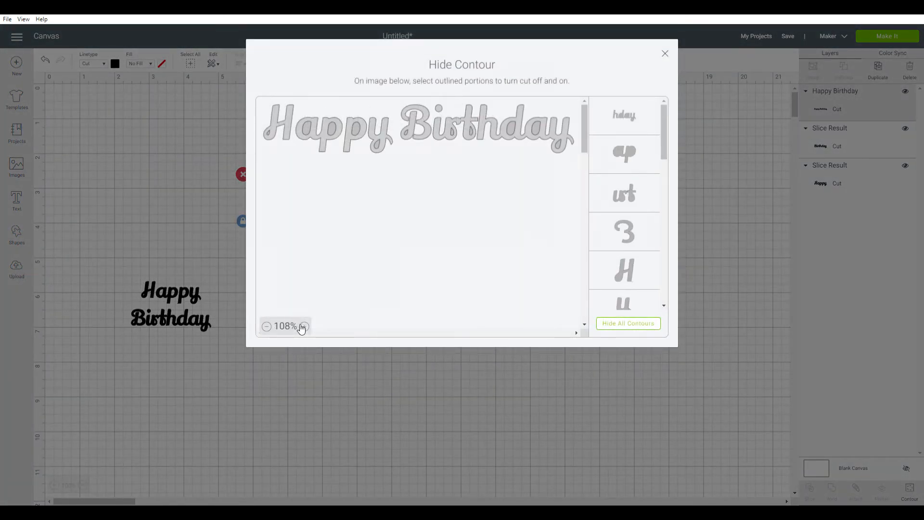
left_click(304, 326)
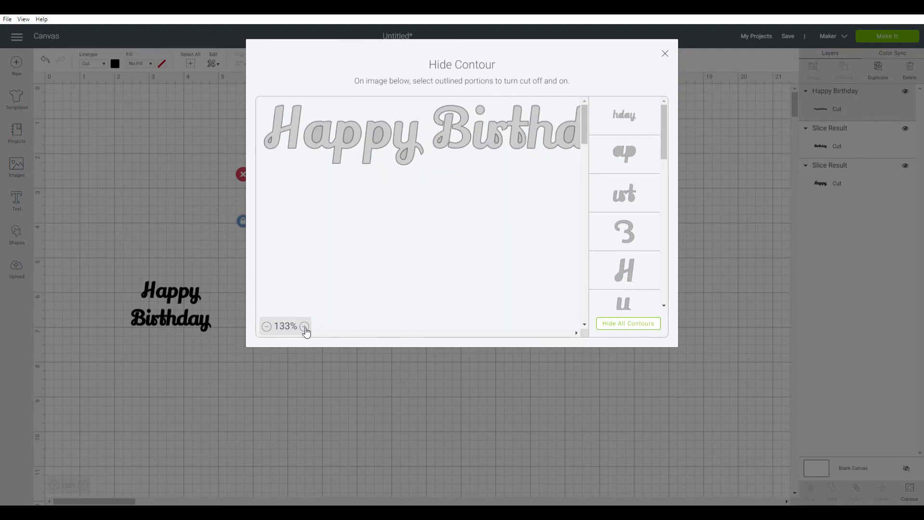
left_click(304, 327)
left_click(304, 326)
left_click(304, 326)
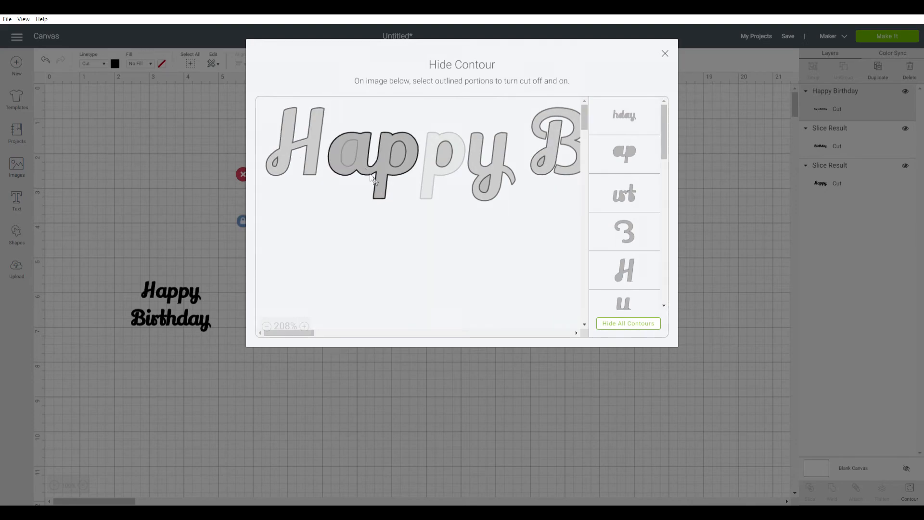
left_click(376, 183)
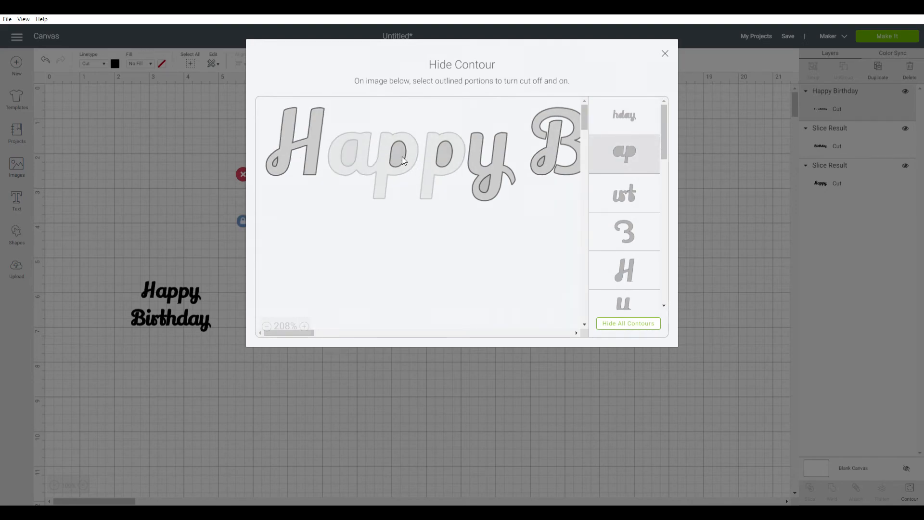
Step: Hide the remaining Happy contours, including the letter openings, the y and the H with its small inner loop, leaving only Birthday
left_click(443, 153)
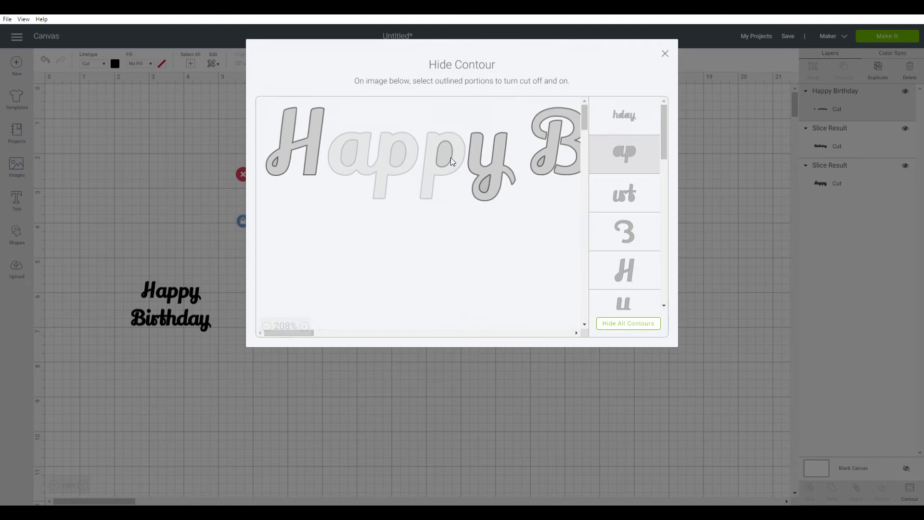
left_click(491, 182)
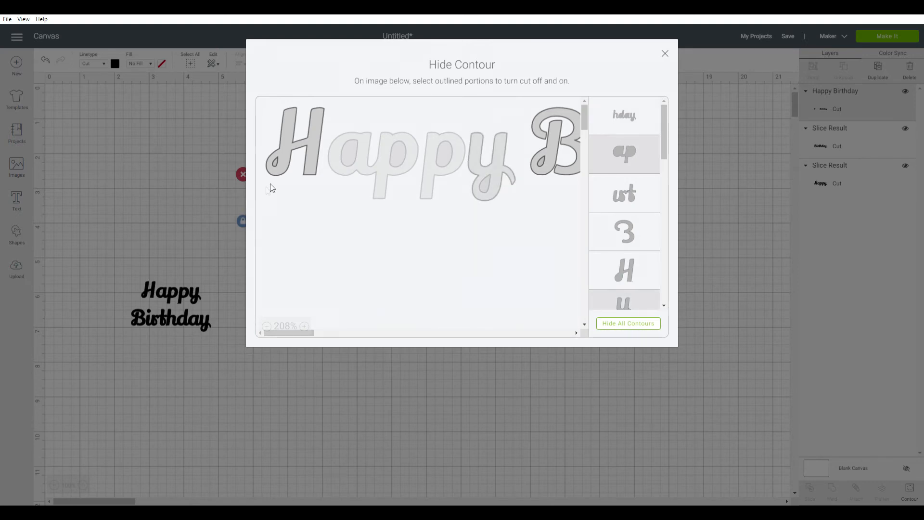
left_click(621, 271)
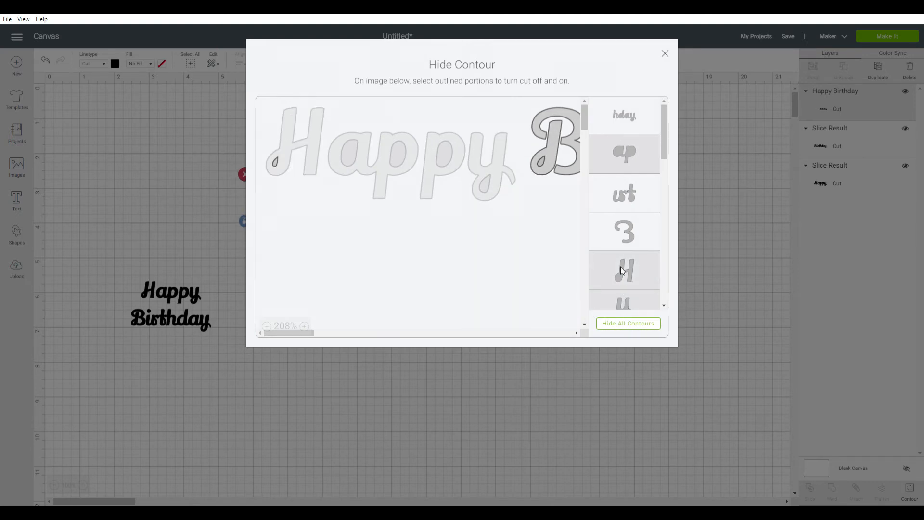
scroll(623, 263, "down", 5)
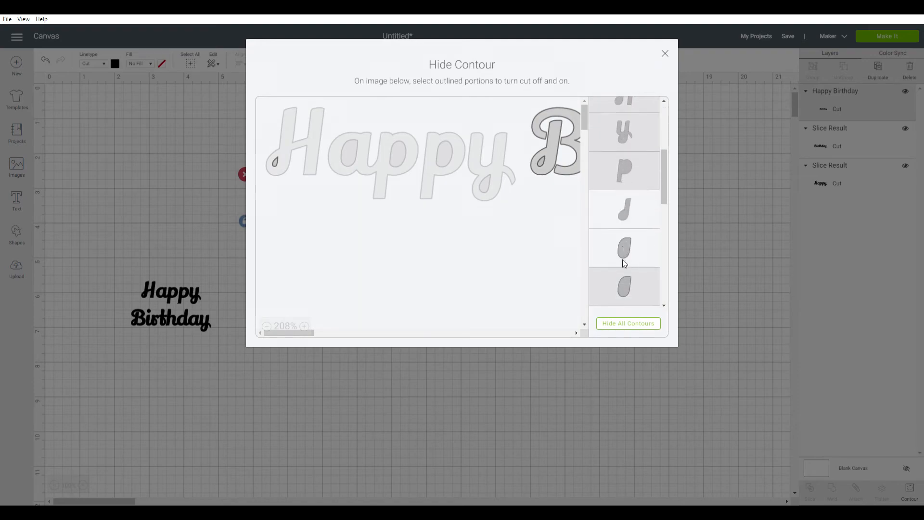
scroll(623, 237, "down", 5)
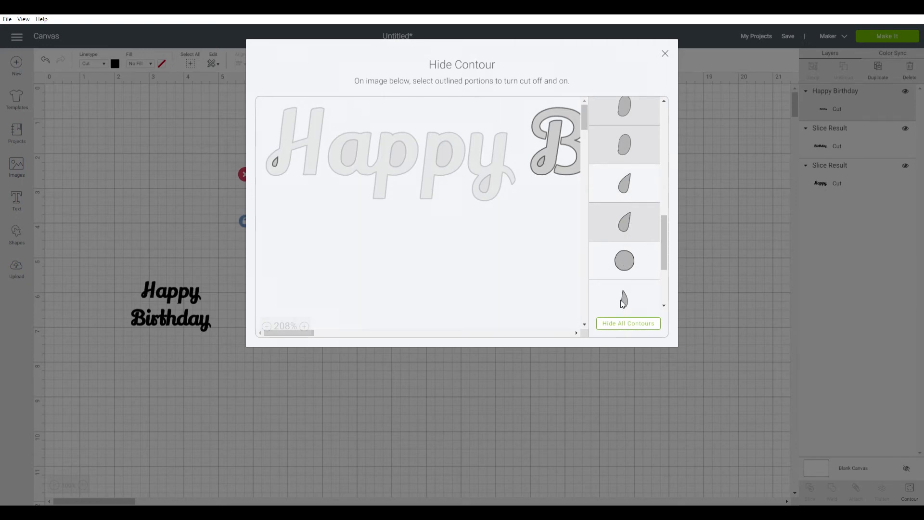
scroll(625, 289, "down", 3)
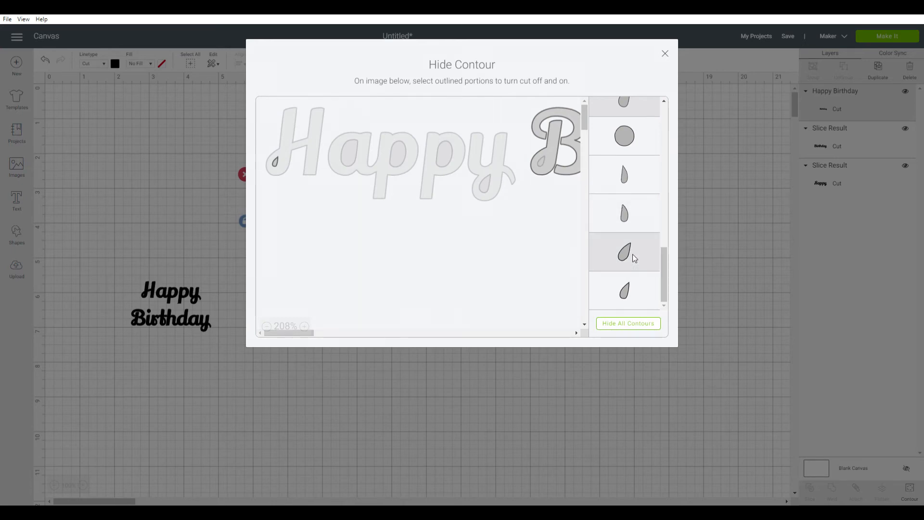
left_click(626, 303)
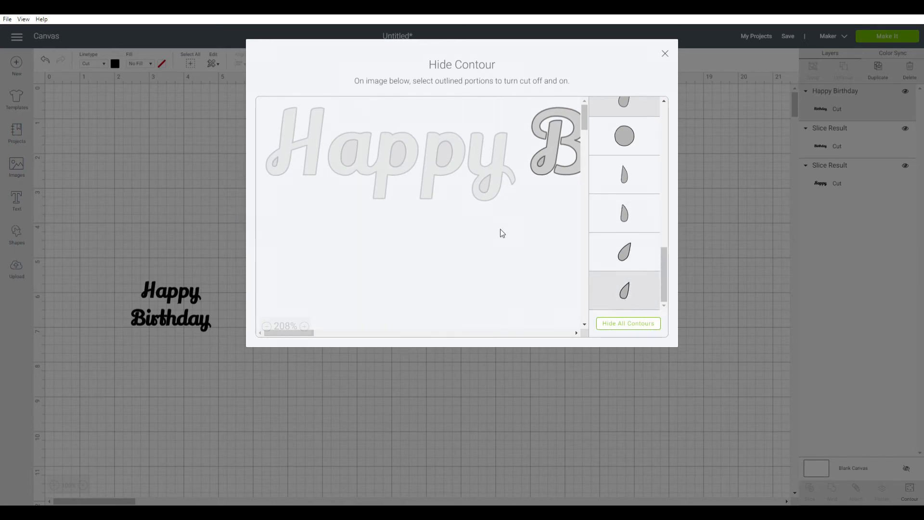
left_click(665, 54)
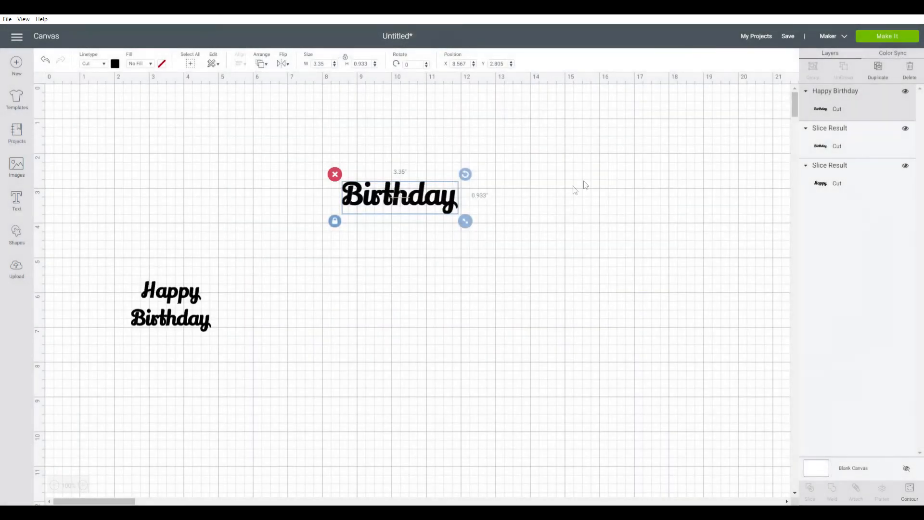
Step: Duplicate Birthday, place the copy above the original, and shift the original down beneath it
left_click_drag(423, 206, 423, 217)
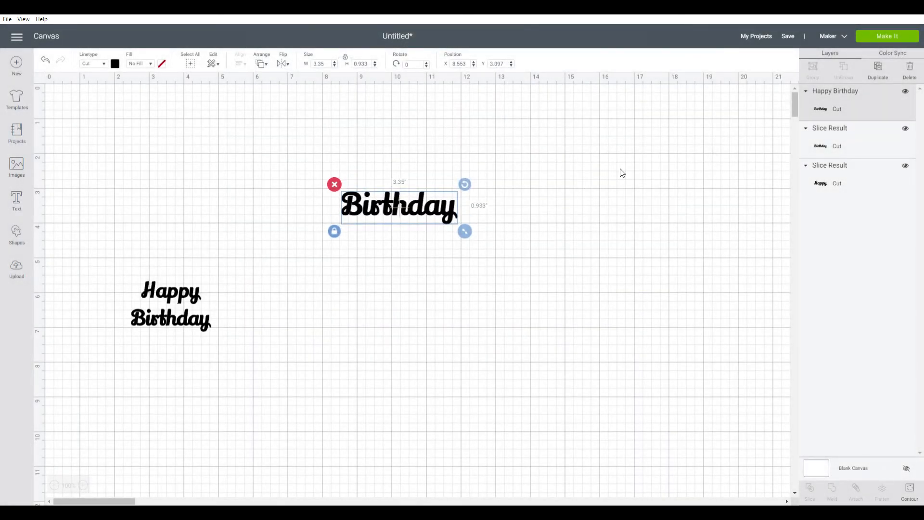
left_click(881, 68)
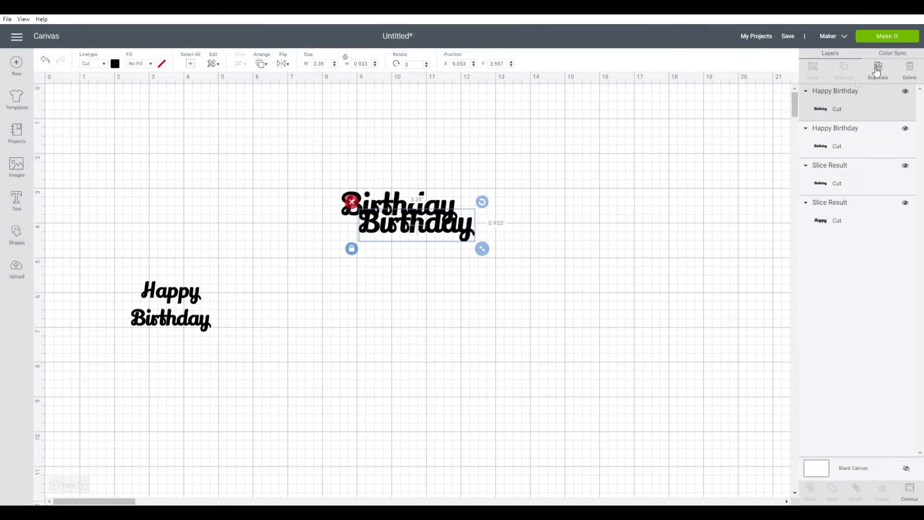
left_click_drag(441, 235, 415, 172)
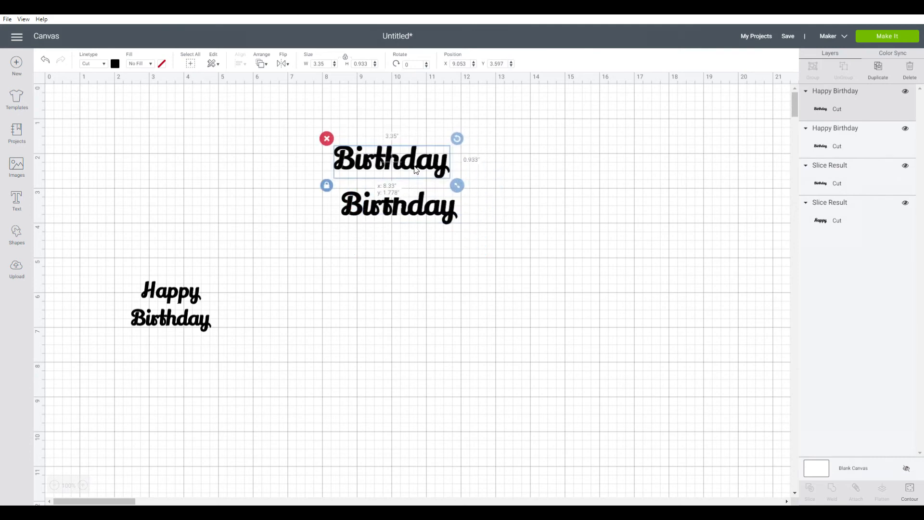
left_click(429, 223)
left_click_drag(429, 223, 422, 231)
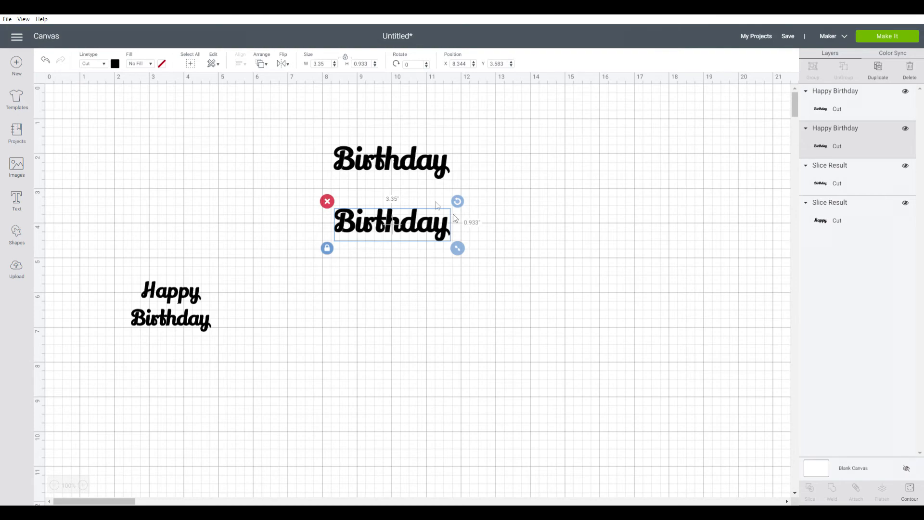
Step: In Contour for the upper Birthday copy, hide the hday, irt and B outlines and restore the ap and H outlines
left_click(390, 163)
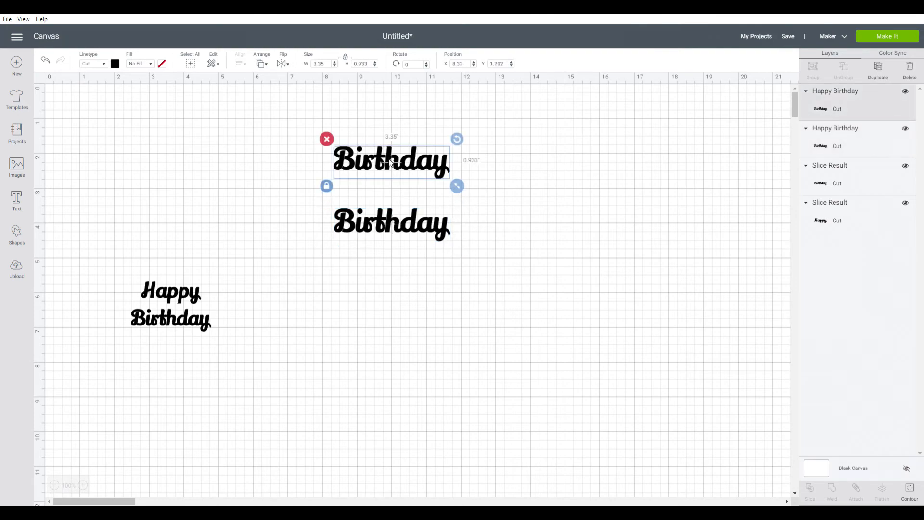
left_click(914, 490)
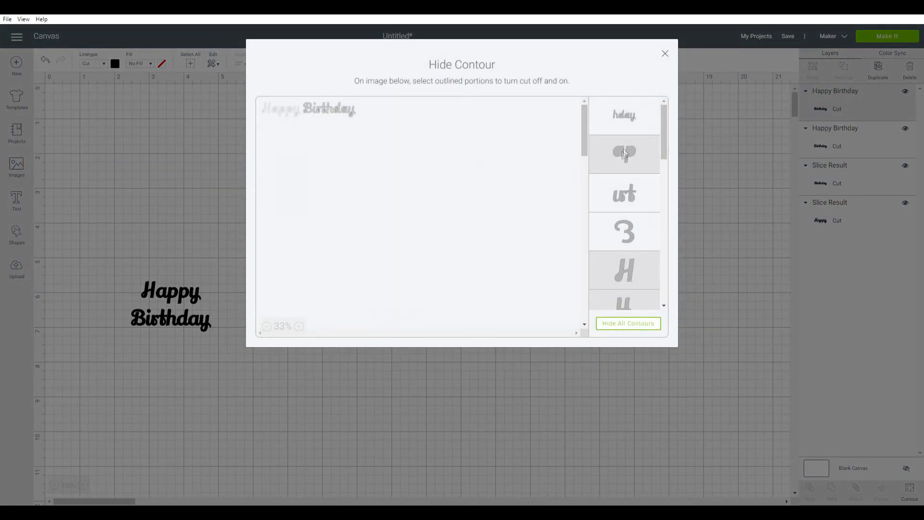
left_click(626, 116)
left_click(627, 158)
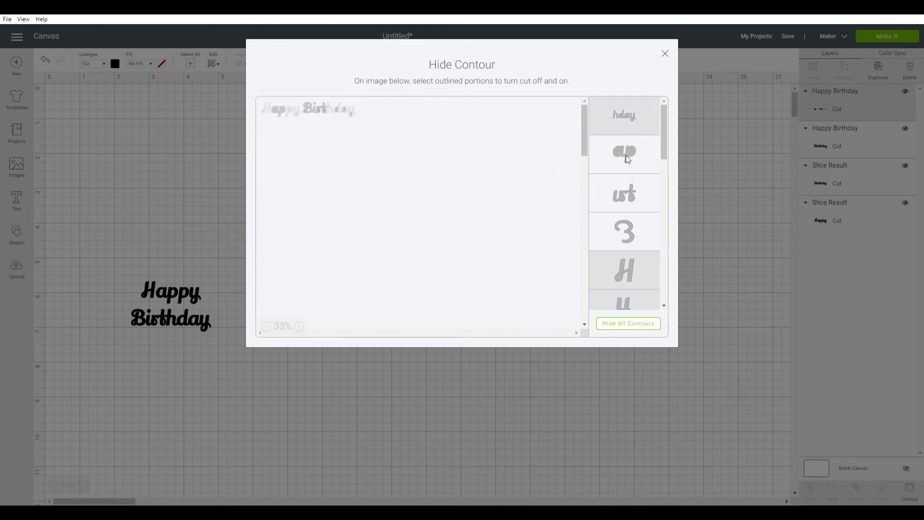
left_click(630, 202)
left_click(629, 222)
left_click(628, 269)
scroll(629, 272, "down", 1)
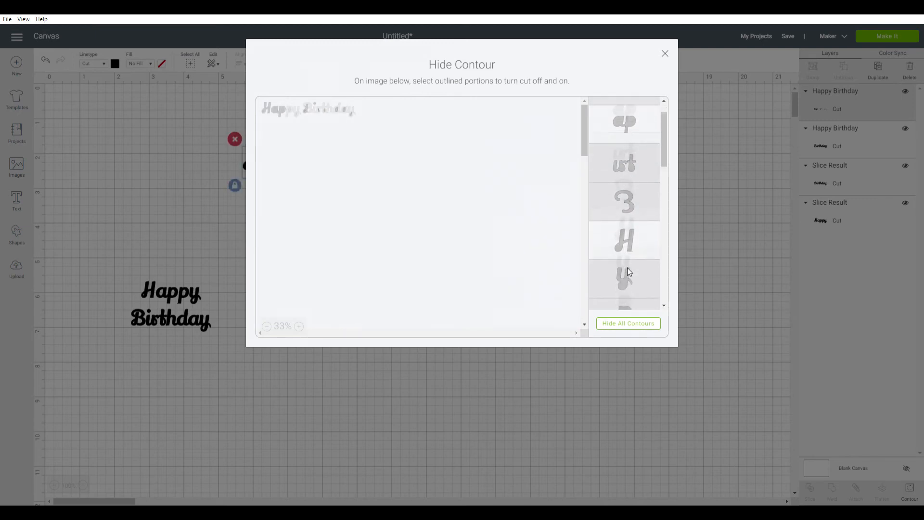
Step: Restore the y and second p outlines of Happy, and hide the stem of the B and the first oval opening in Birthday
scroll(629, 260, "down", 2)
left_click(634, 212)
left_click(632, 247)
scroll(632, 244, "down", 1)
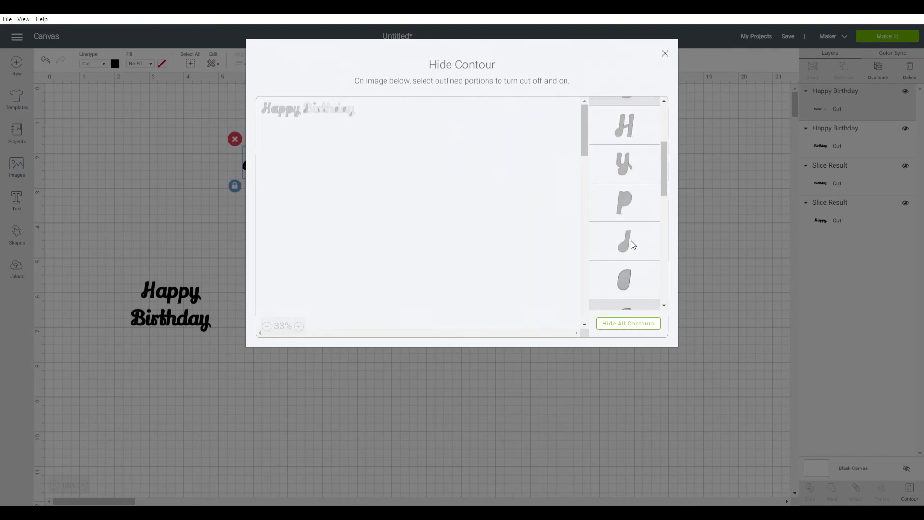
left_click(633, 244)
left_click(634, 279)
Step: Toggle the oval and teardrop inner contours, restoring the letter openings of Happy and hiding those of Birthday
scroll(634, 276, "down", 1)
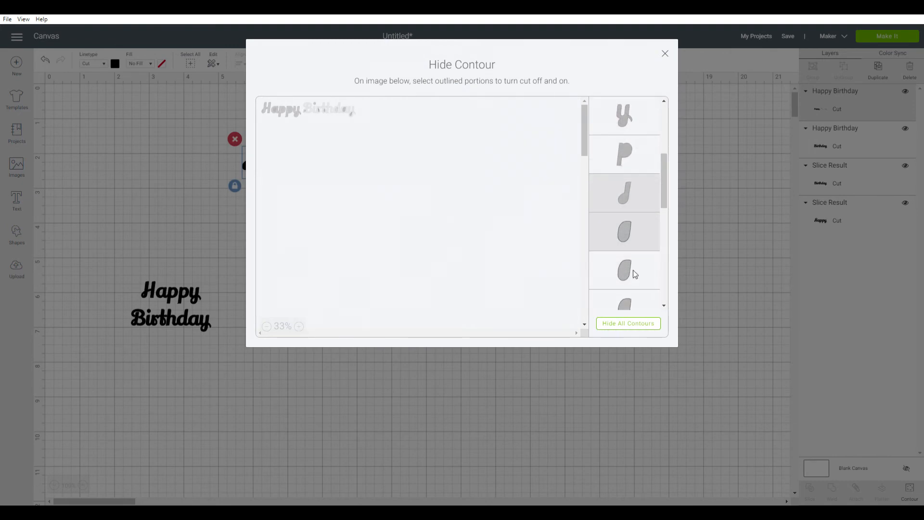
scroll(633, 270, "down", 1)
left_click(633, 263)
scroll(633, 282, "down", 1)
left_click(632, 254)
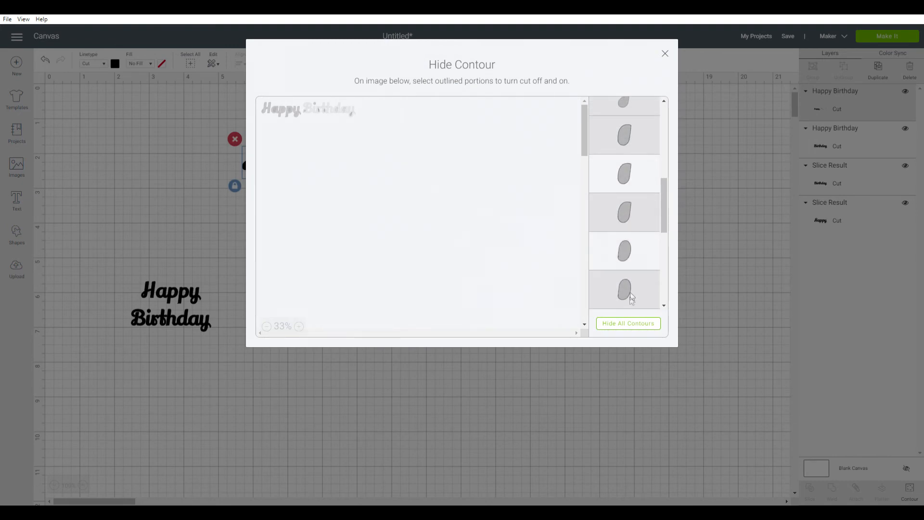
left_click(631, 298)
scroll(631, 283, "down", 1)
left_click(630, 274)
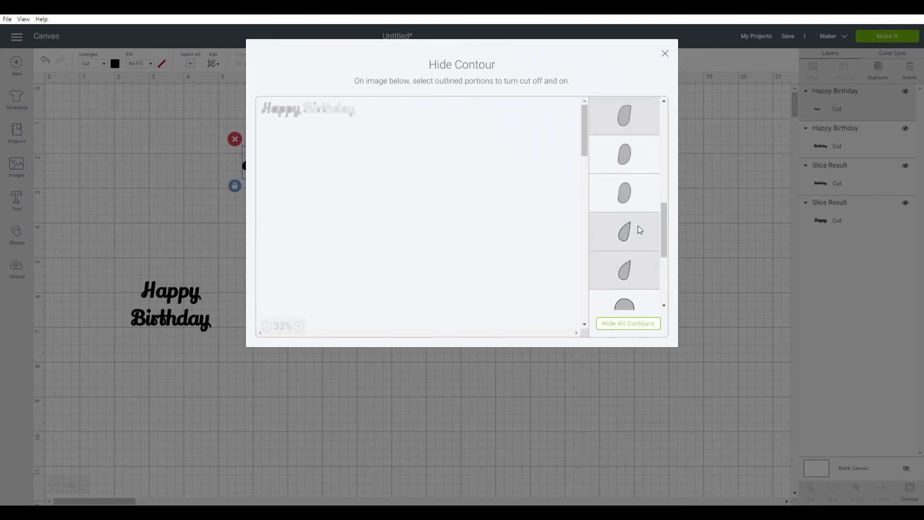
Step: Hide the i dot and remaining small openings of Birthday, restore the inner loop of the H, and close Contour after checking the enlarged preview
scroll(640, 273, "down", 3)
left_click(638, 260)
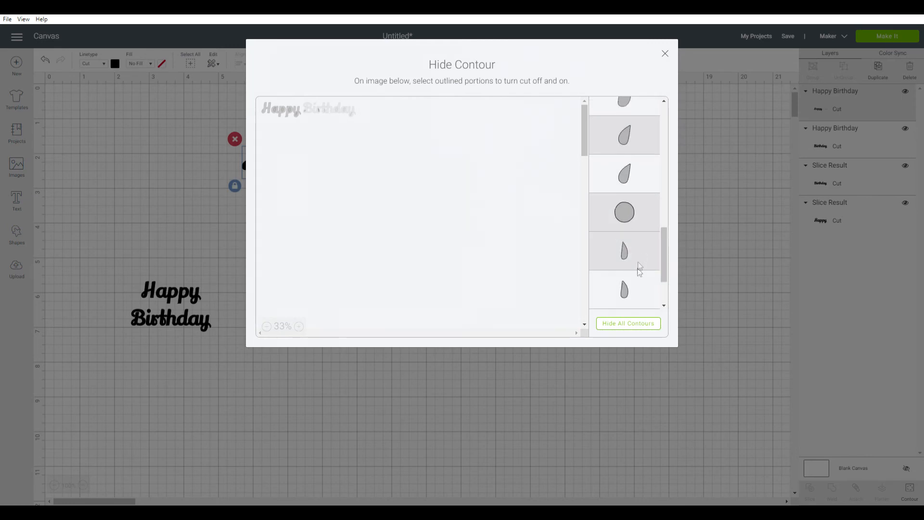
left_click(637, 291)
scroll(635, 284, "down", 2)
left_click(632, 253)
left_click(631, 286)
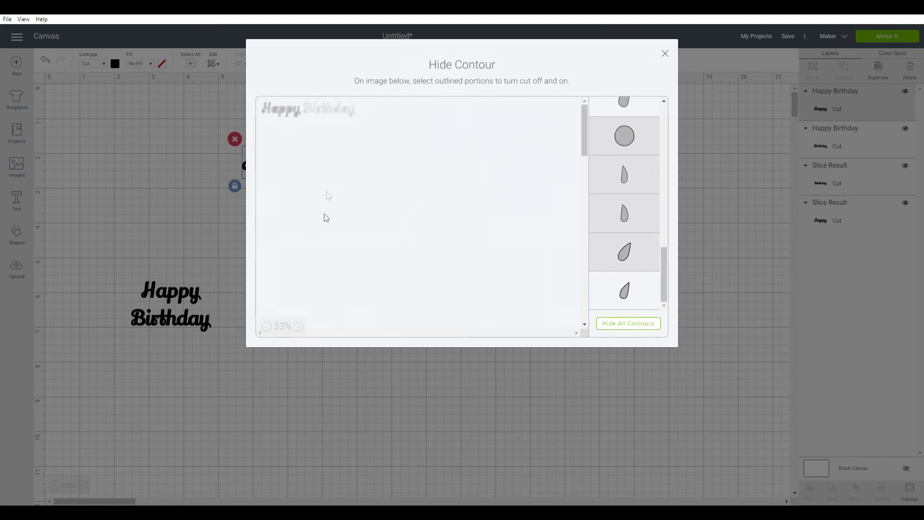
left_click(299, 327)
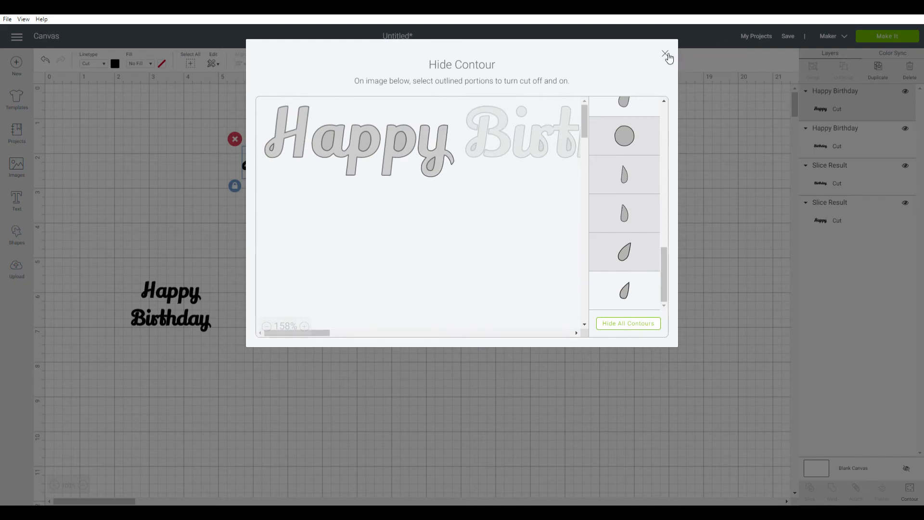
left_click(665, 54)
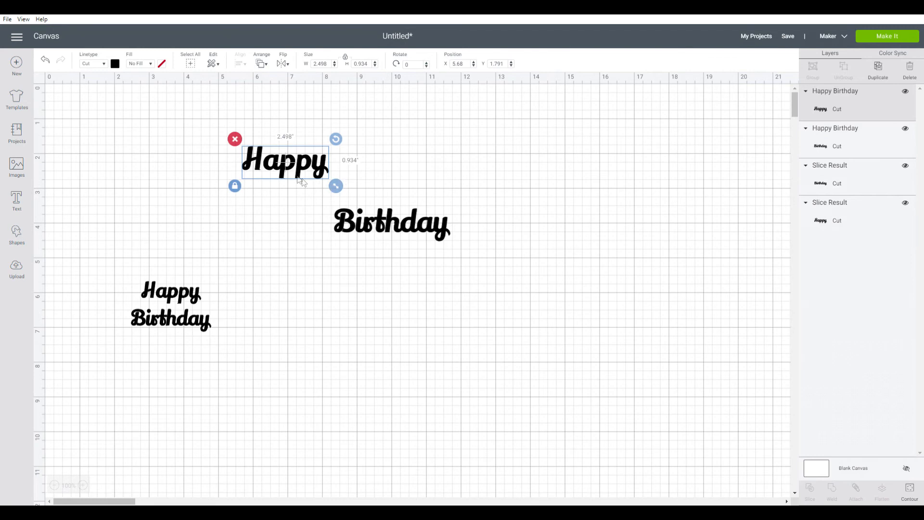
Step: Move the contoured Happy above Birthday and centre the two words horizontally
left_click_drag(292, 168, 401, 187)
left_click(419, 260)
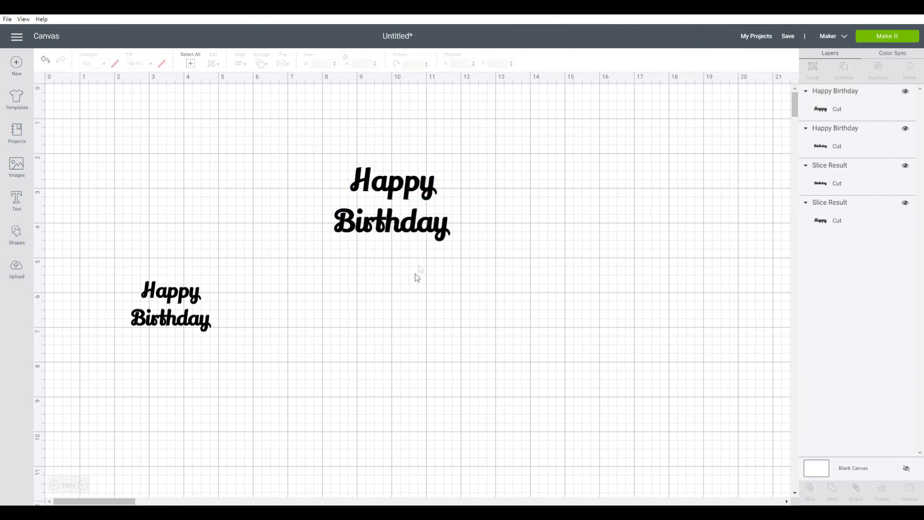
left_click_drag(312, 140, 489, 295)
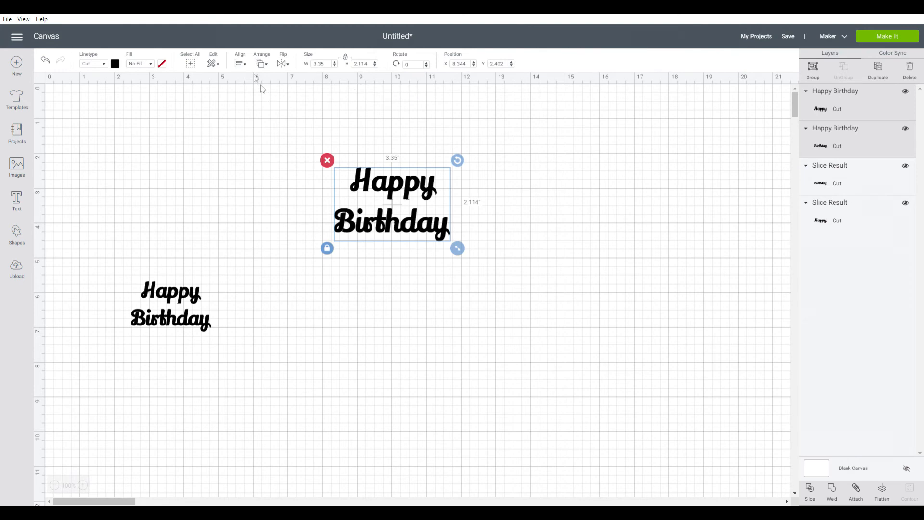
left_click(240, 64)
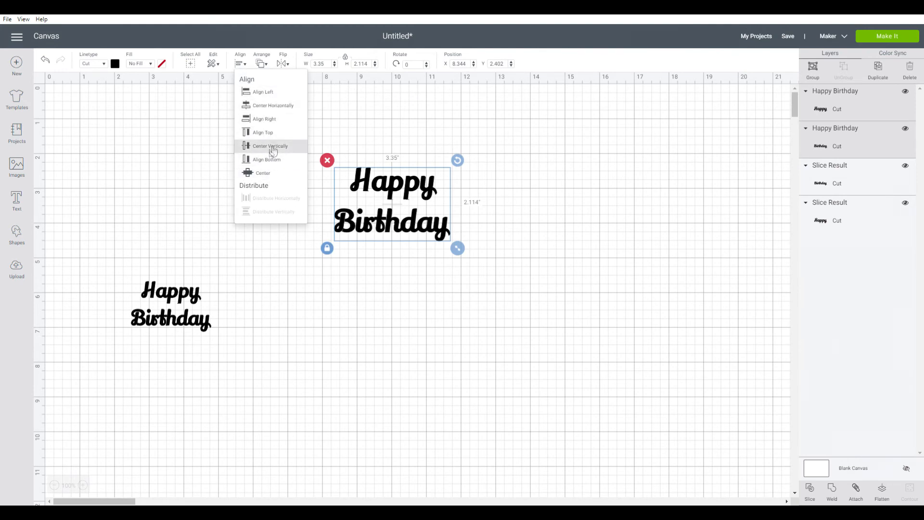
left_click(272, 105)
left_click(273, 117)
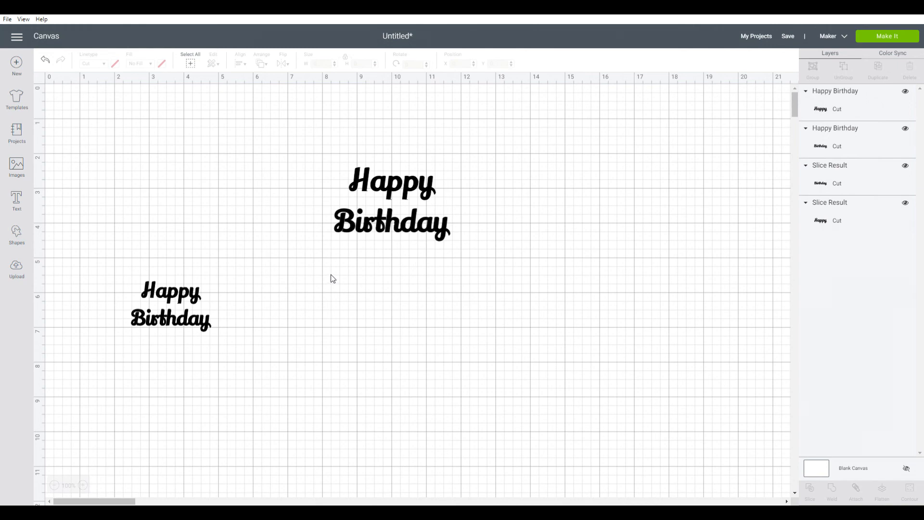
Step: Attach the larger Happy and Birthday, and move them around the canvas as one unit
left_click_drag(329, 147, 462, 277)
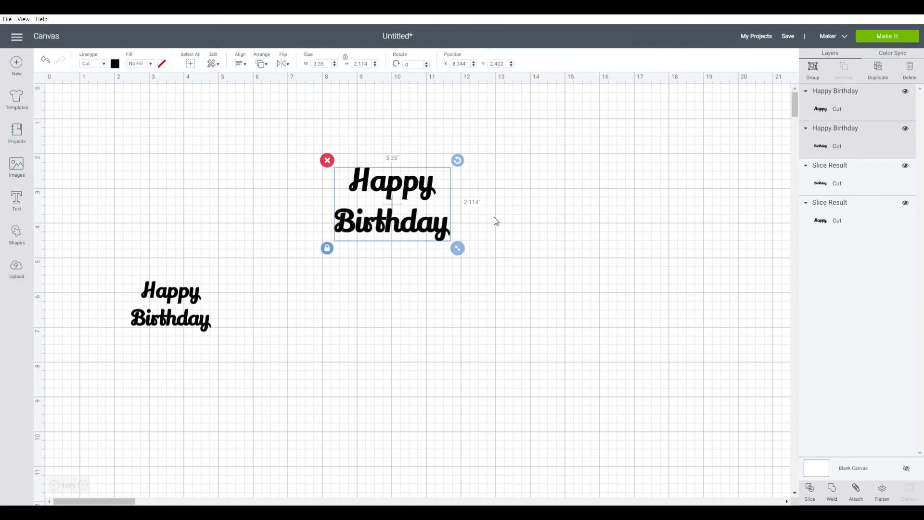
left_click(856, 490)
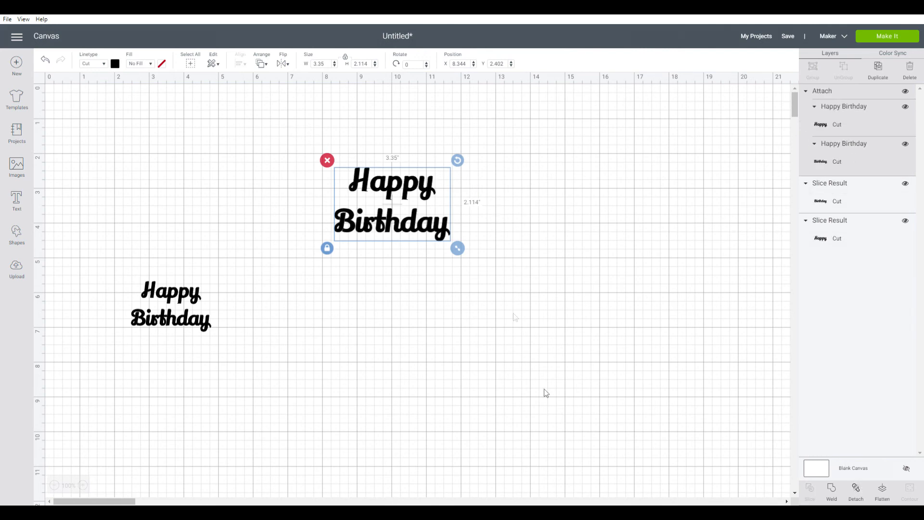
left_click_drag(378, 182, 305, 212)
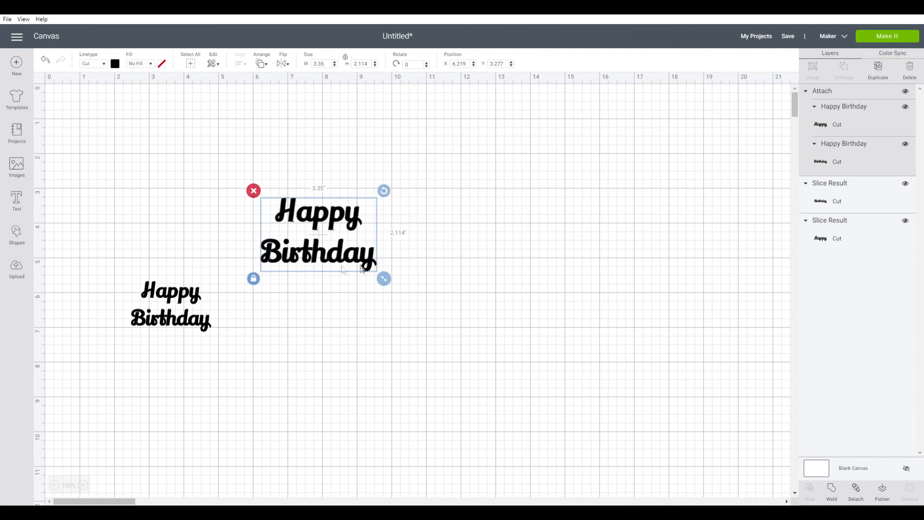
left_click_drag(295, 243, 389, 224)
Step: Recolour the smaller stacked Happy Birthday pair red
left_click_drag(129, 253, 198, 344)
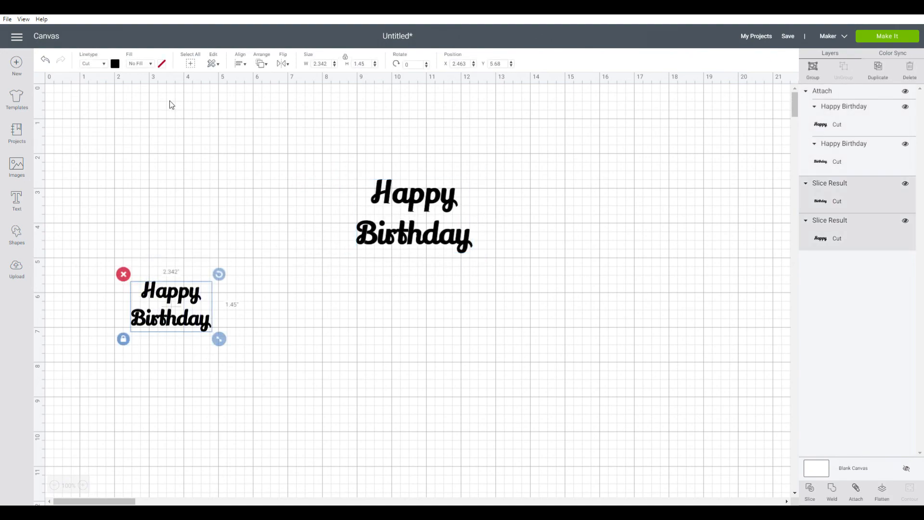
left_click(115, 64)
left_click(125, 127)
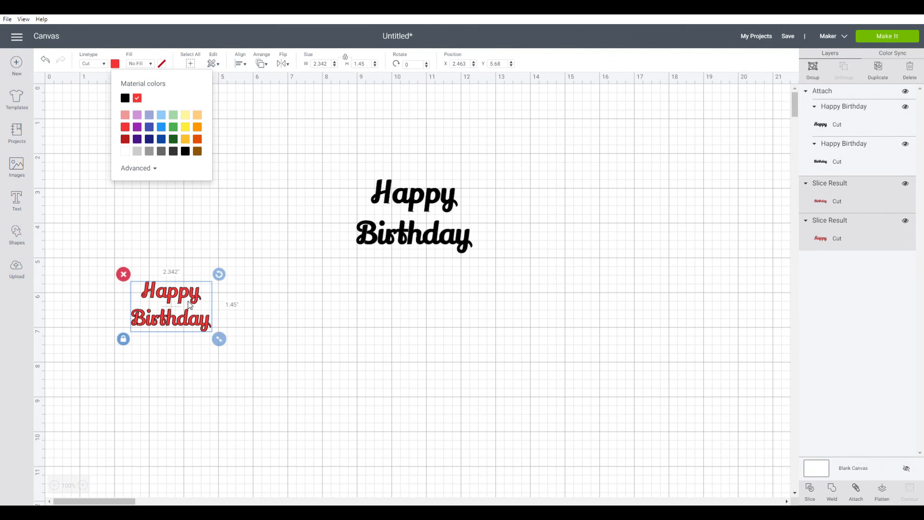
left_click(667, 185)
Step: Preview the cutting mats, moving the attached black words together and stacking the unattached red words individually on their mat
left_click(878, 41)
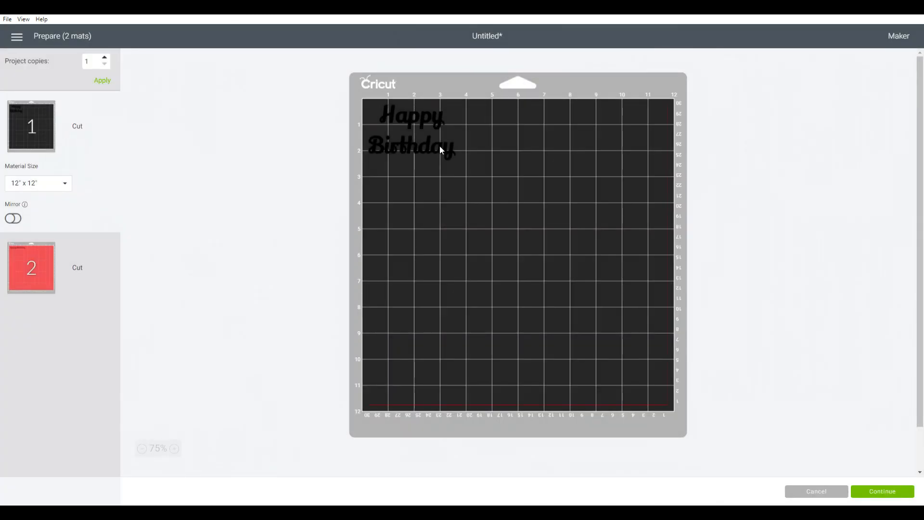
left_click_drag(440, 145, 503, 259)
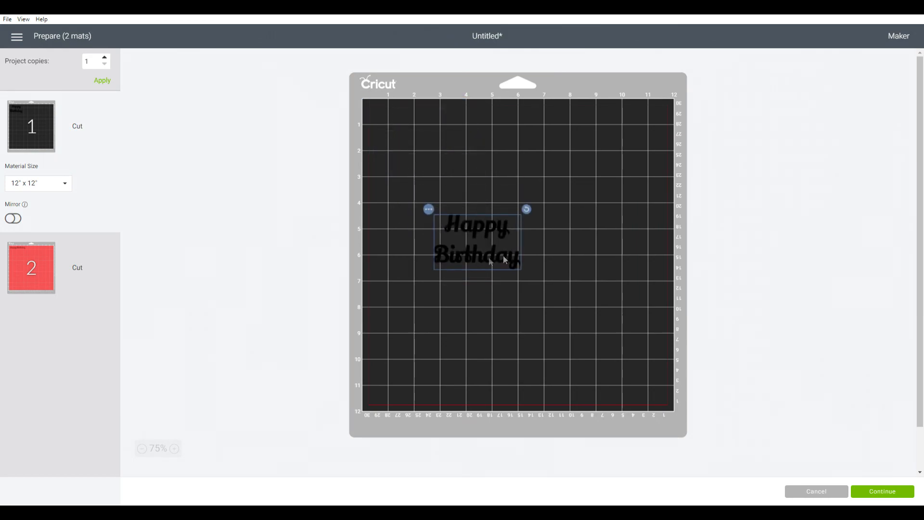
left_click(31, 264)
left_click_drag(466, 114, 479, 193)
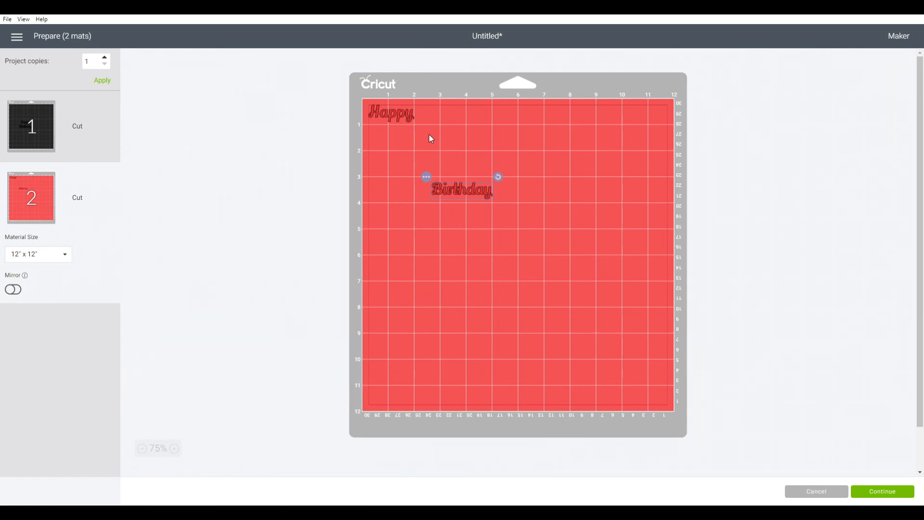
mouse_move(396, 116)
left_mouse_down()
mouse_move(482, 123)
mouse_move(389, 102)
left_mouse_up()
left_click_drag(481, 187, 412, 123)
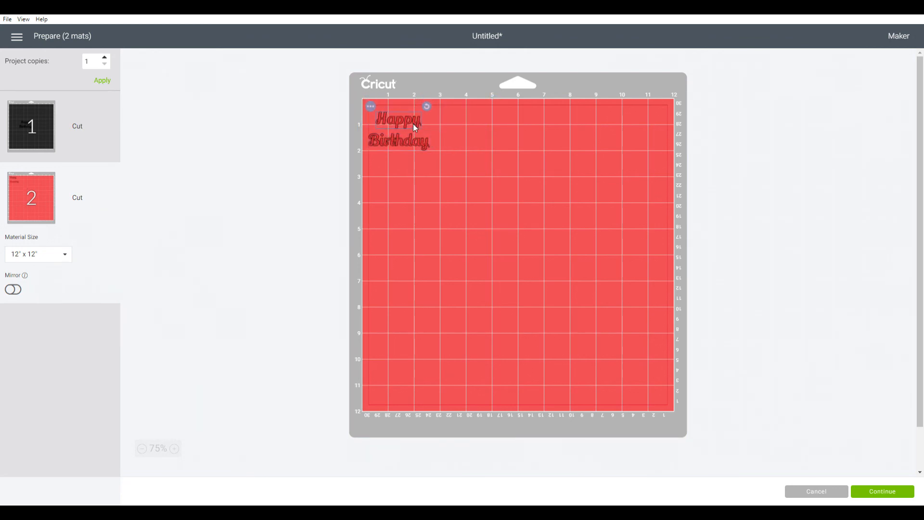
Step: Move the black Happy Birthday back to the upper-left corner of its mat, and cancel the cut preparation to return to the canvas
left_click(54, 126)
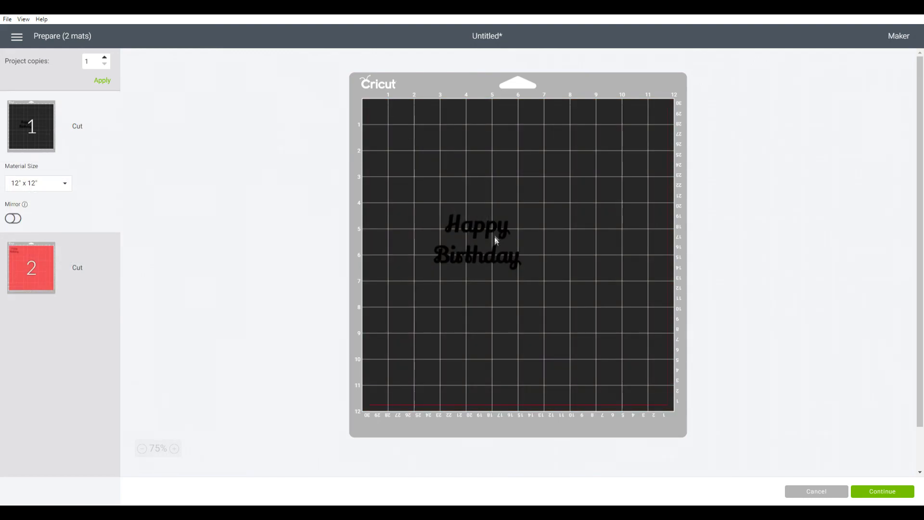
left_click_drag(495, 239, 386, 60)
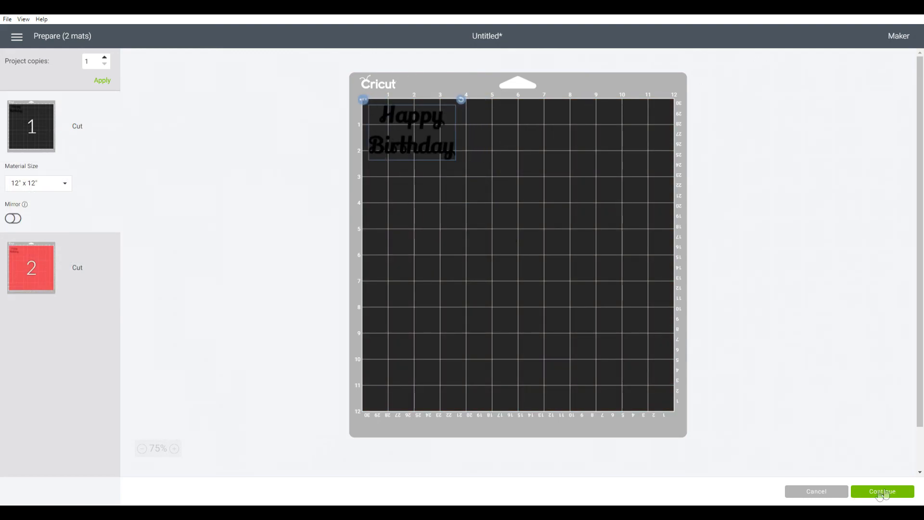
left_click(826, 496)
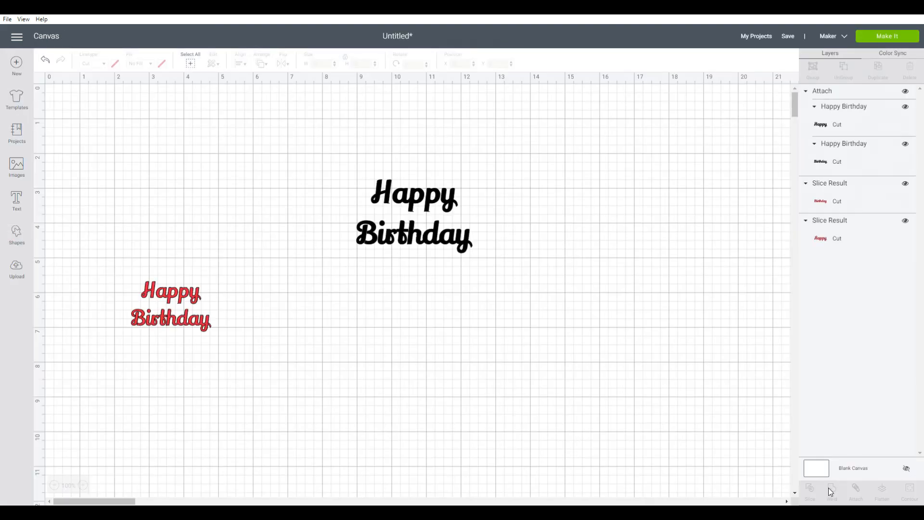